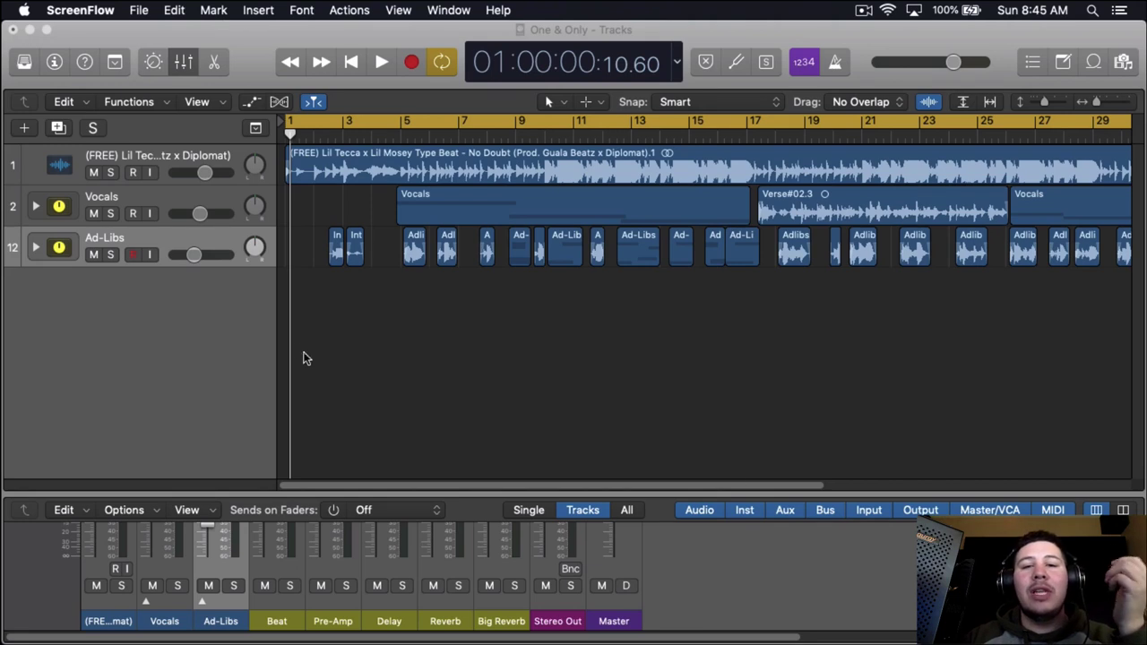
Play the song from the beginning to hear the unprocessed vocals with the beat, and stop playback.
click(299, 351)
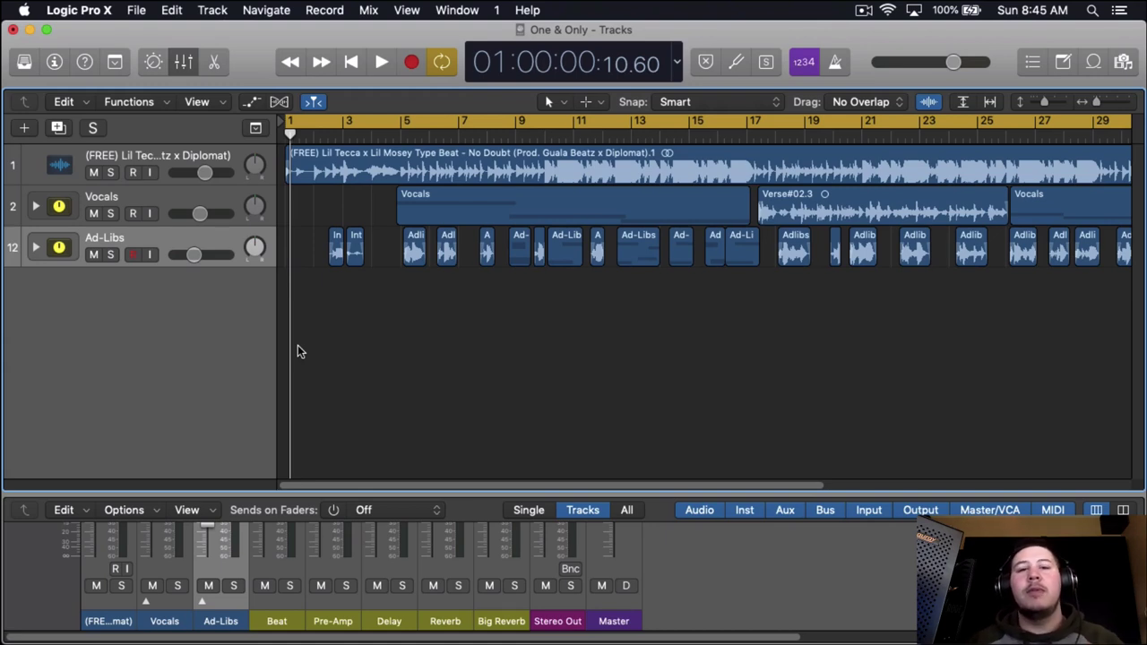
key(space)
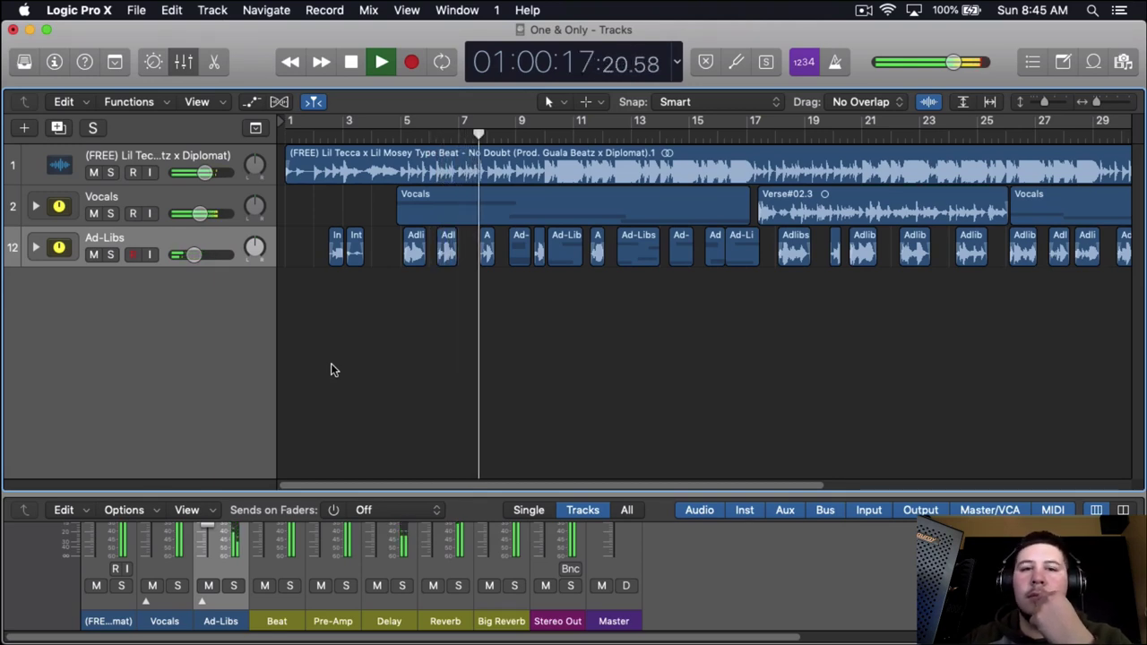
key(x)
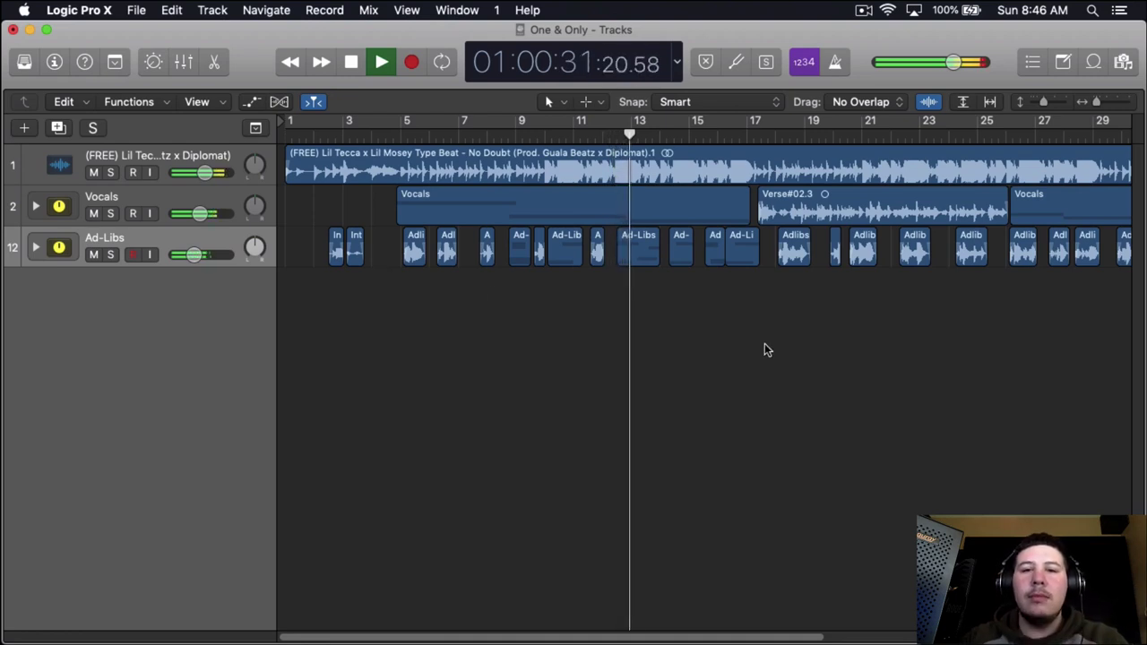
key(space)
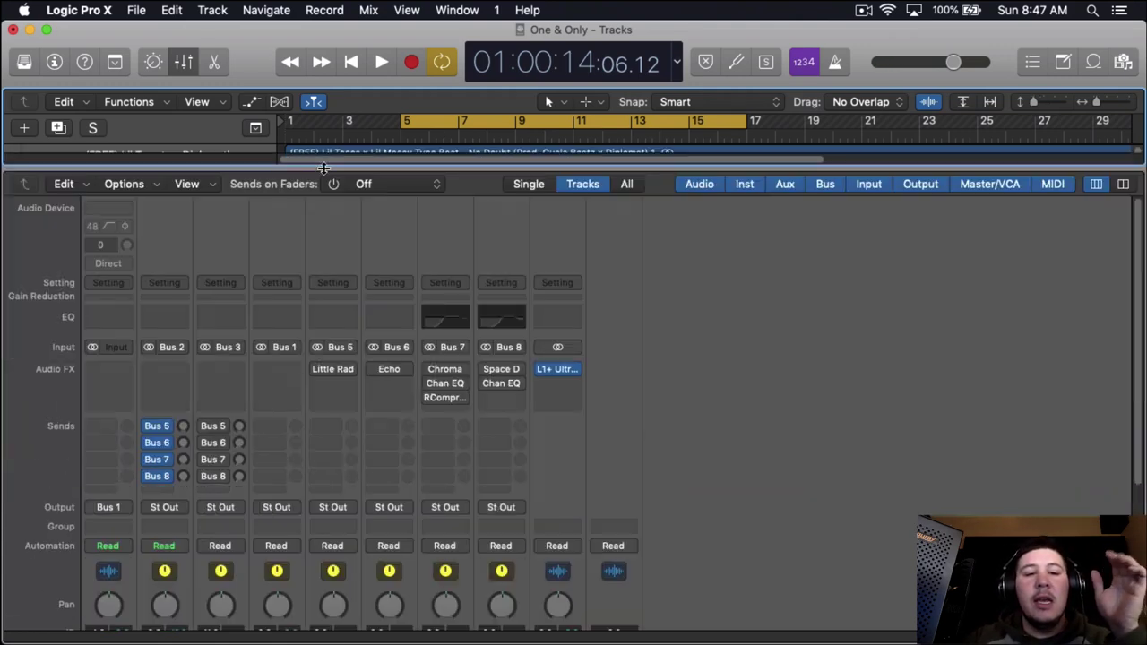
Enlarge the mixer and insert the W.A.Production Outlaw plug-in in the first effect slot of the Vocals channel.
drag(333, 518, 332, 167)
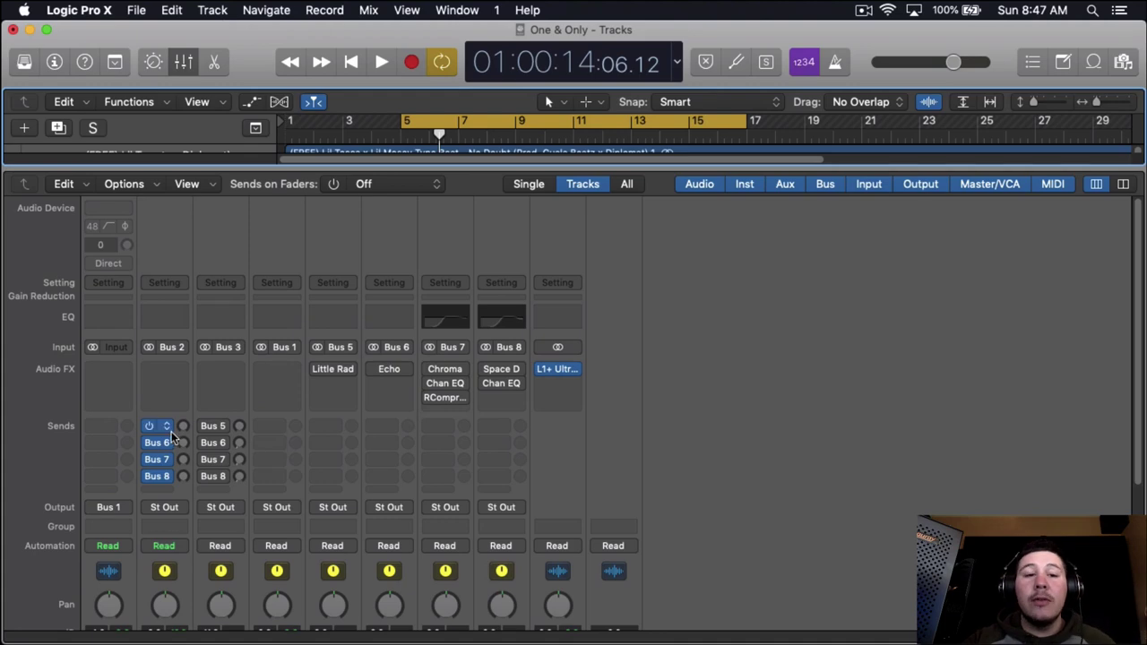
click(164, 369)
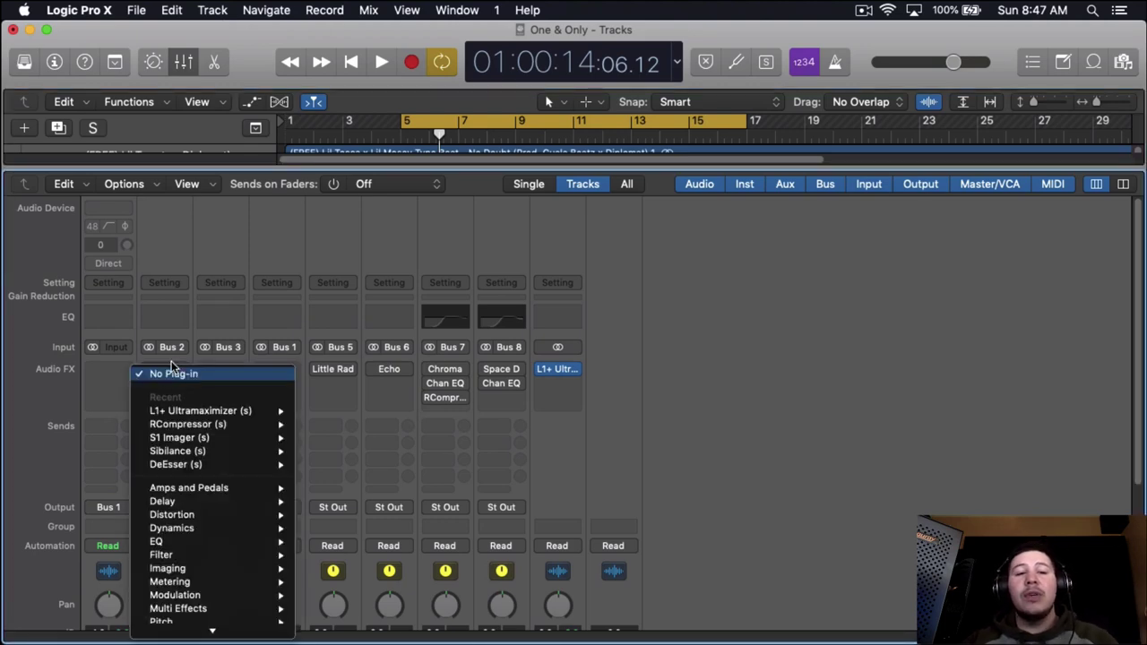
mouse_move(265, 629)
mouse_move(363, 616)
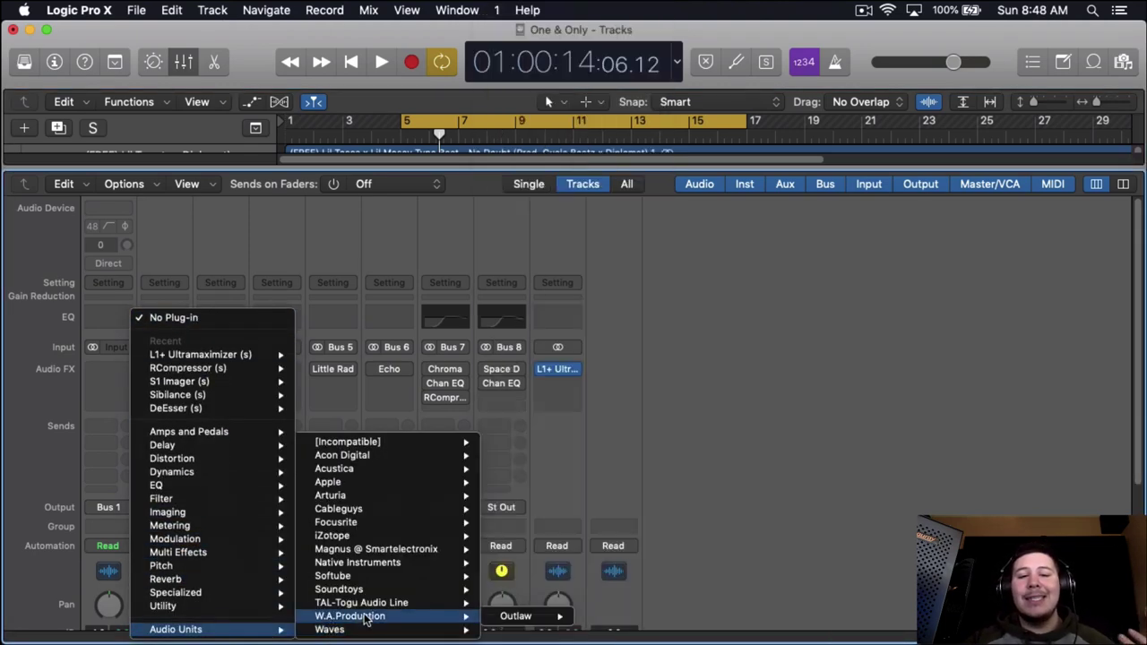
mouse_move(552, 616)
click(592, 616)
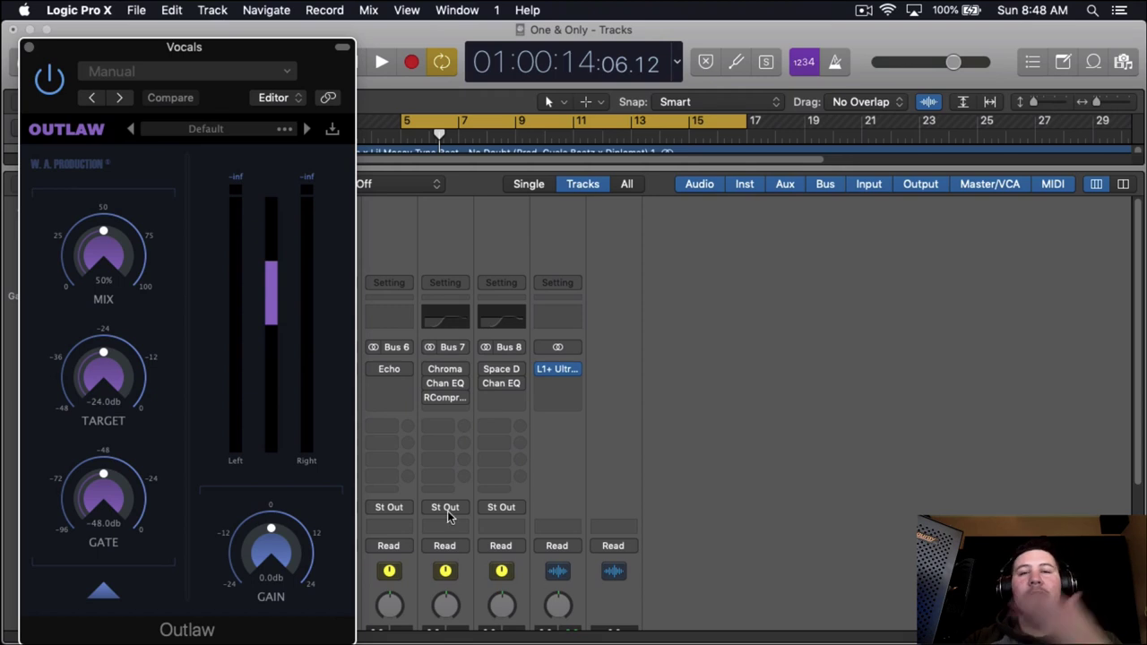
Audition the vocals through Outlaw at its default settings with the track area enlarged, and close the plug-in window.
drag(266, 57, 463, 81)
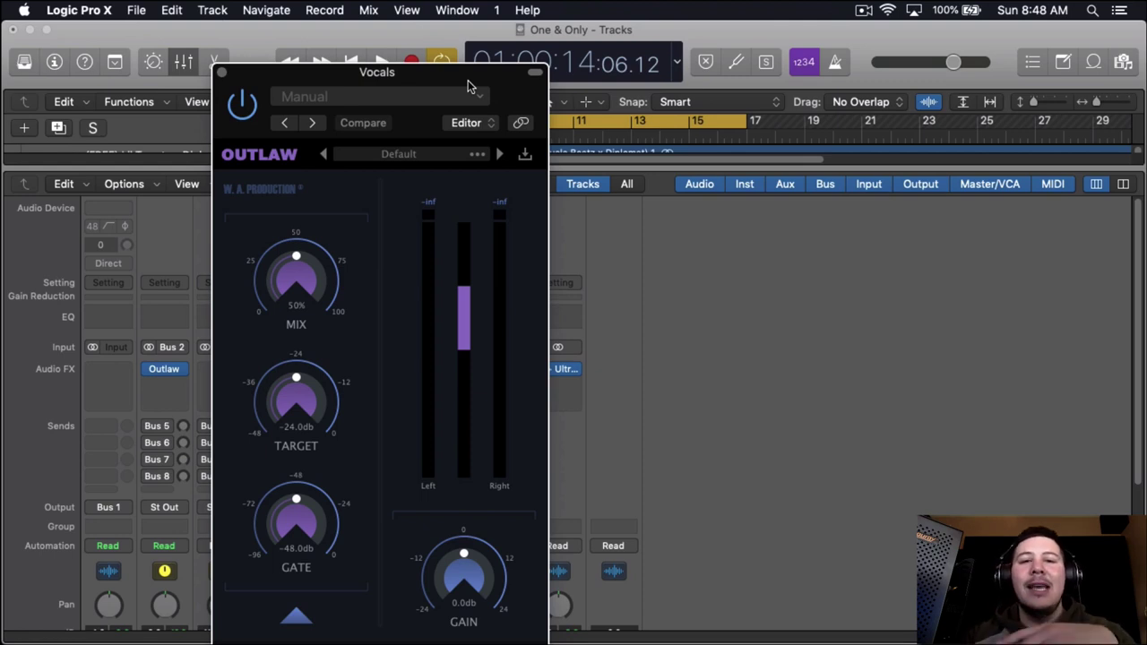
key(space)
drag(505, 84, 806, 61)
drag(411, 171, 411, 285)
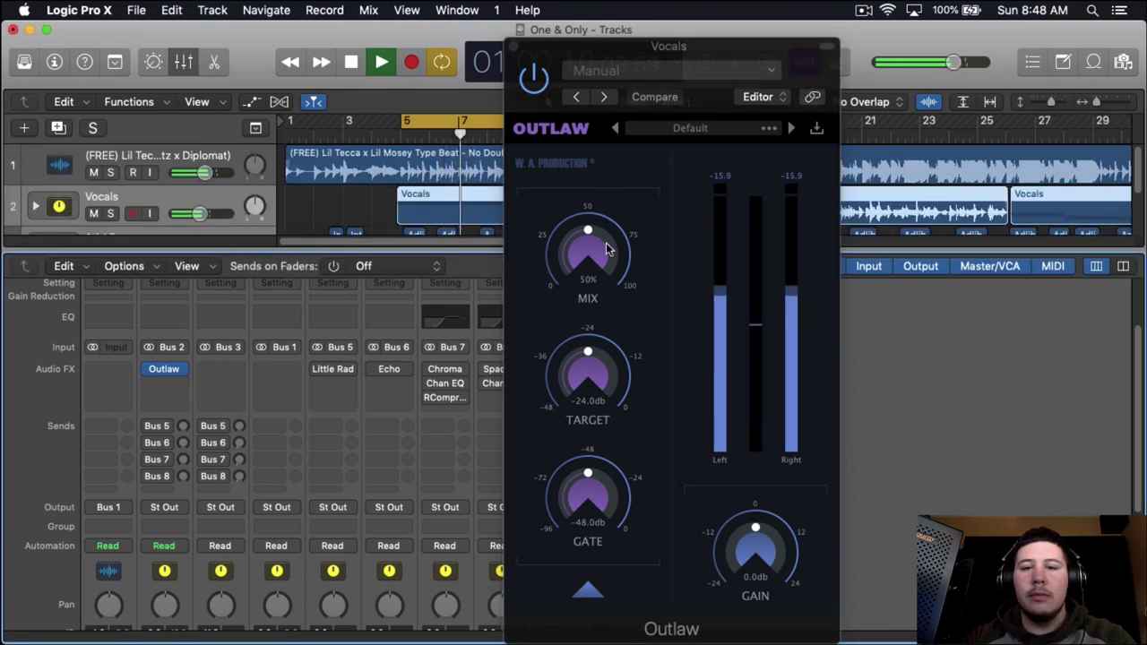
key(space)
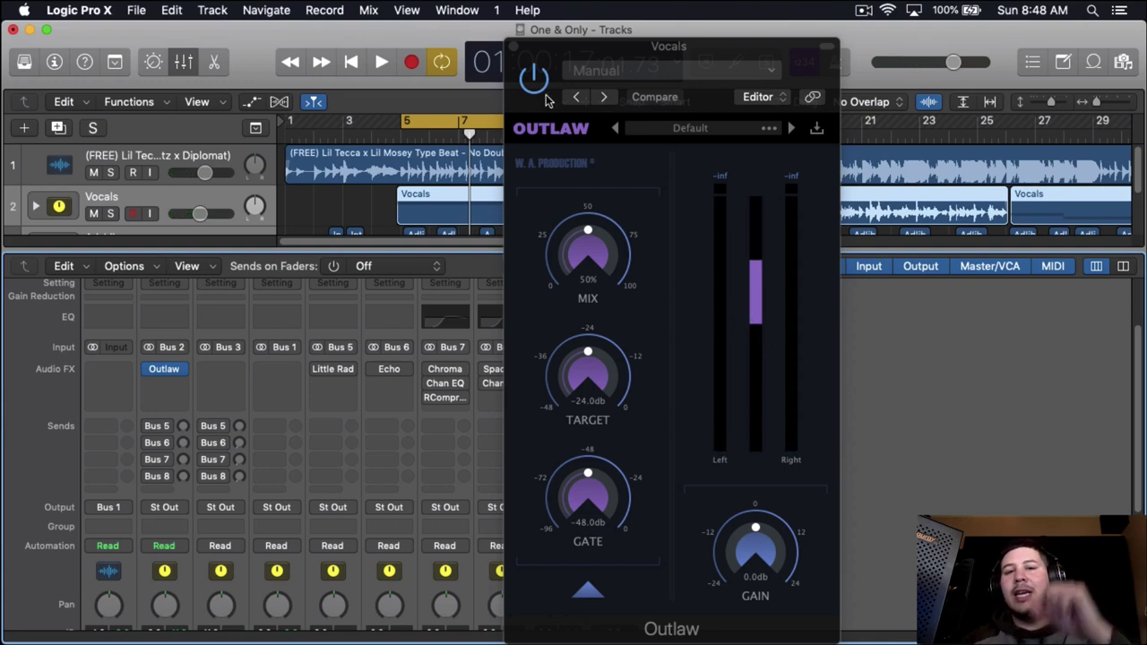
click(514, 46)
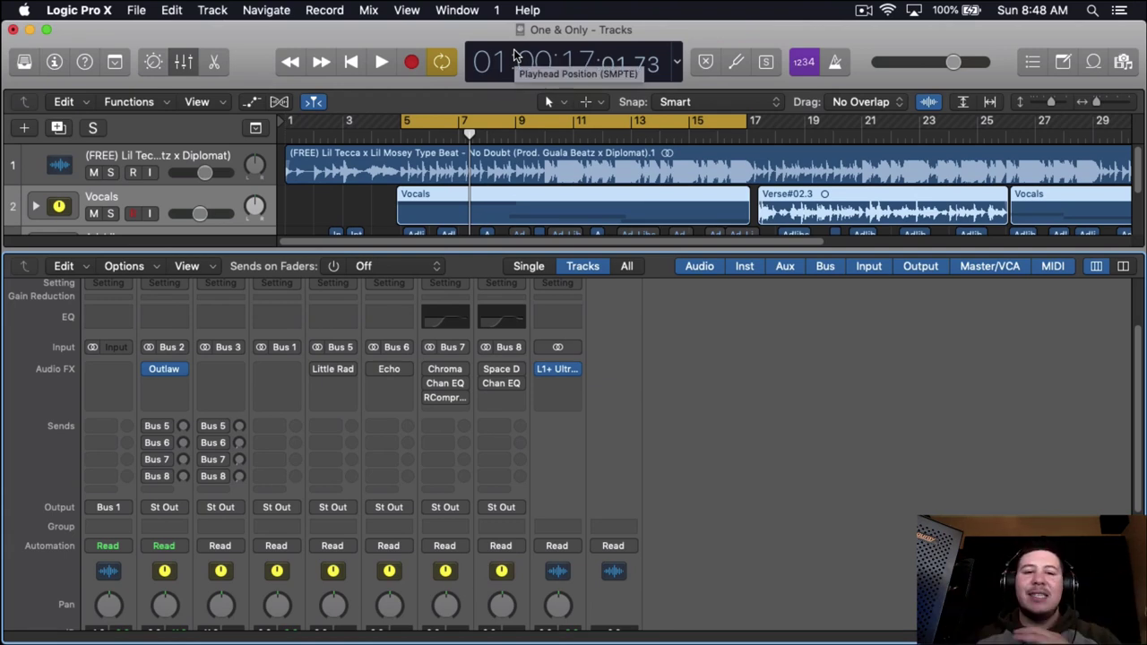
Insert the stereo Waves RVox plug-in below Outlaw on the Vocals channel.
click(170, 386)
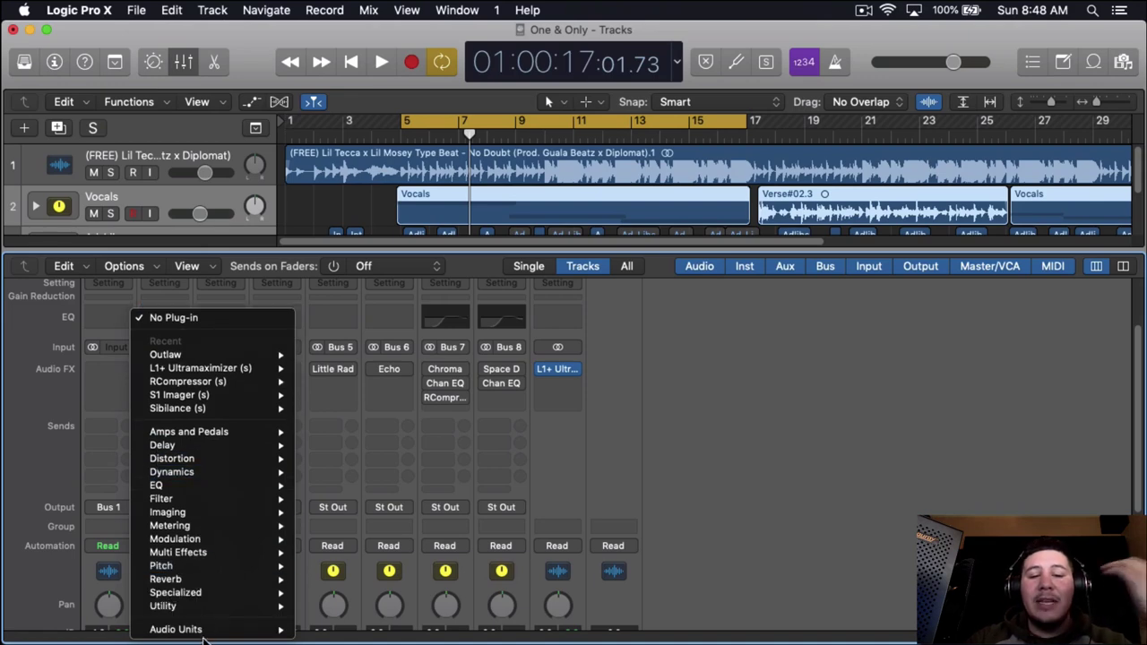
mouse_move(224, 629)
mouse_move(340, 628)
scroll(565, 582, down, 15)
mouse_move(536, 538)
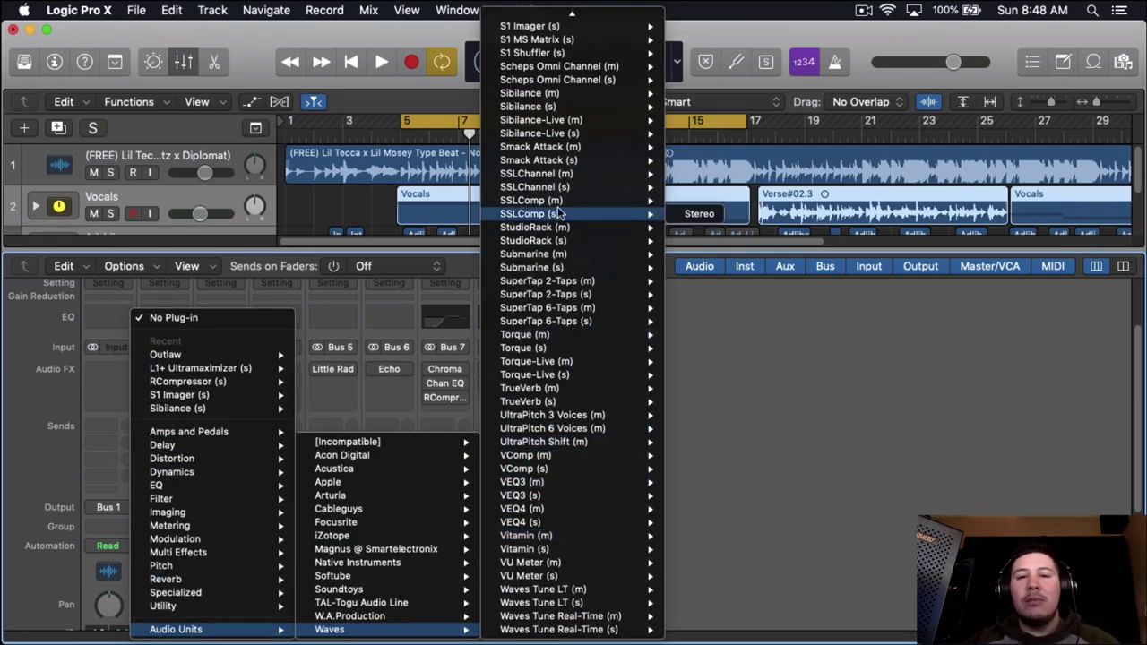
mouse_move(569, 152)
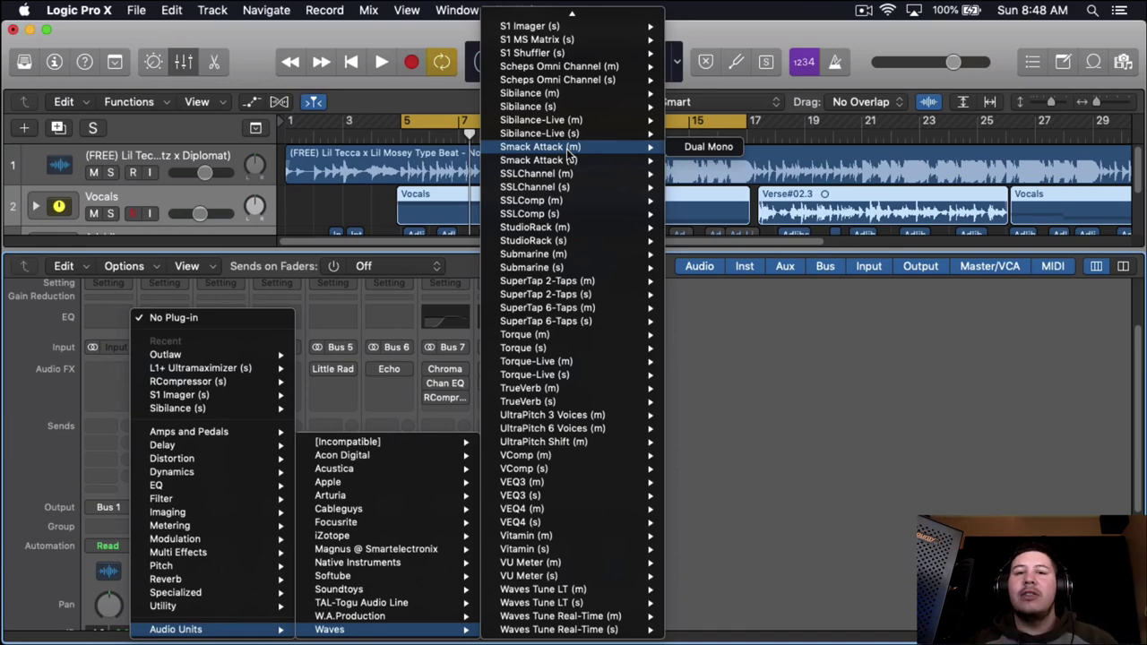
scroll(574, 152, up, 10)
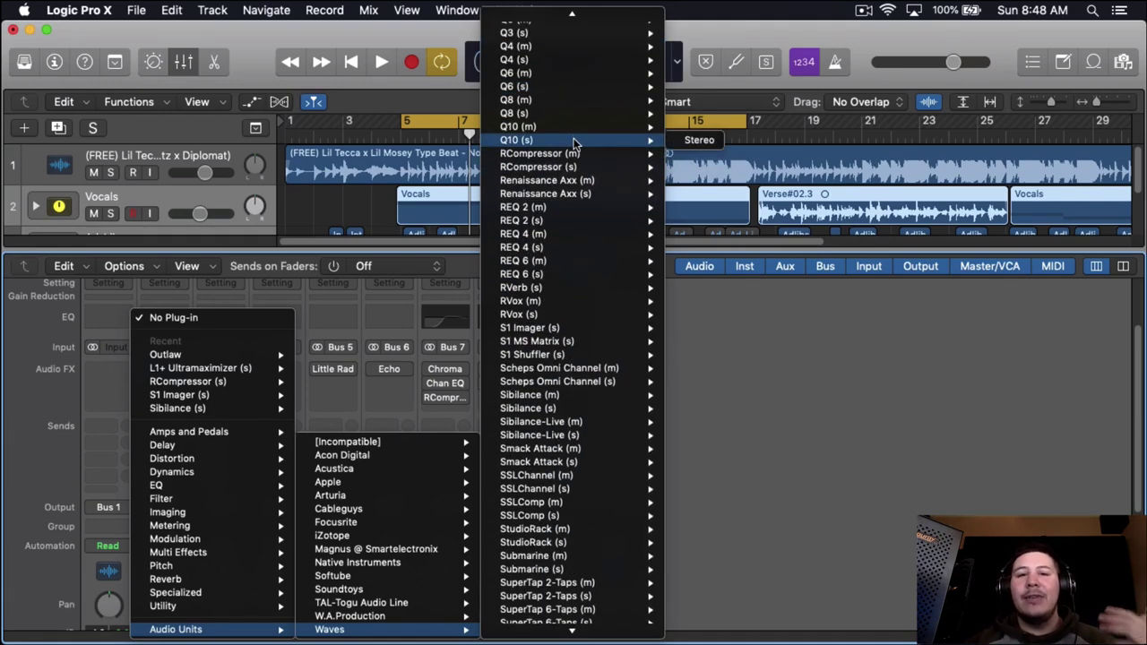
click(554, 317)
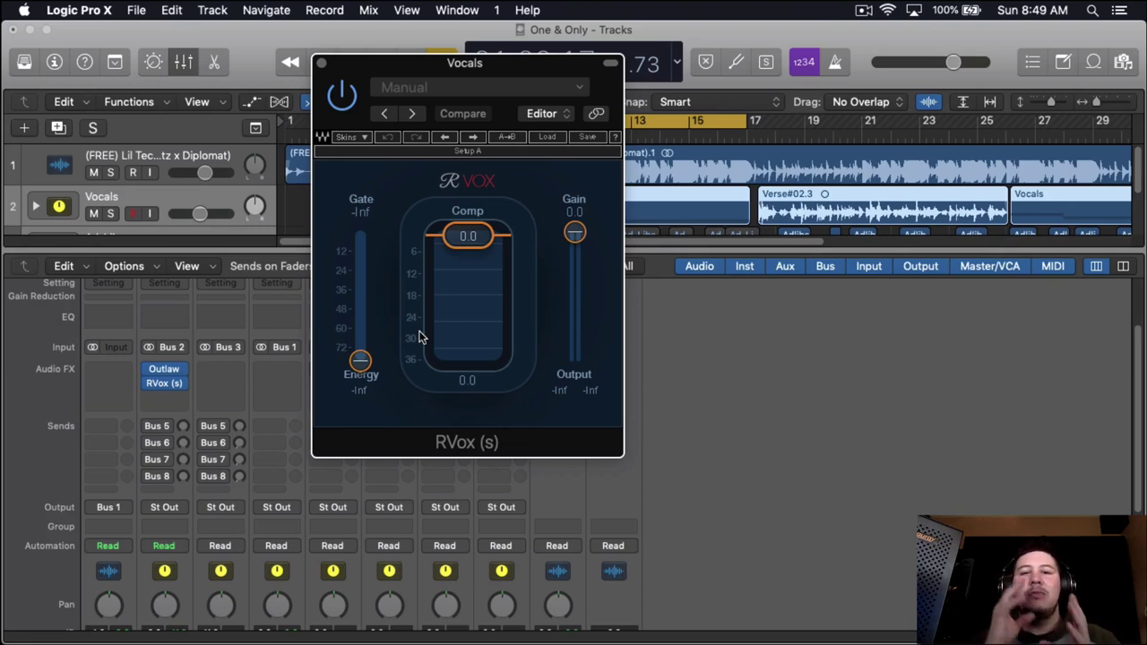
Set RVox compression to -3.5 during playback, compare the vocals with the plug-in bypassed, and close its window.
key(space)
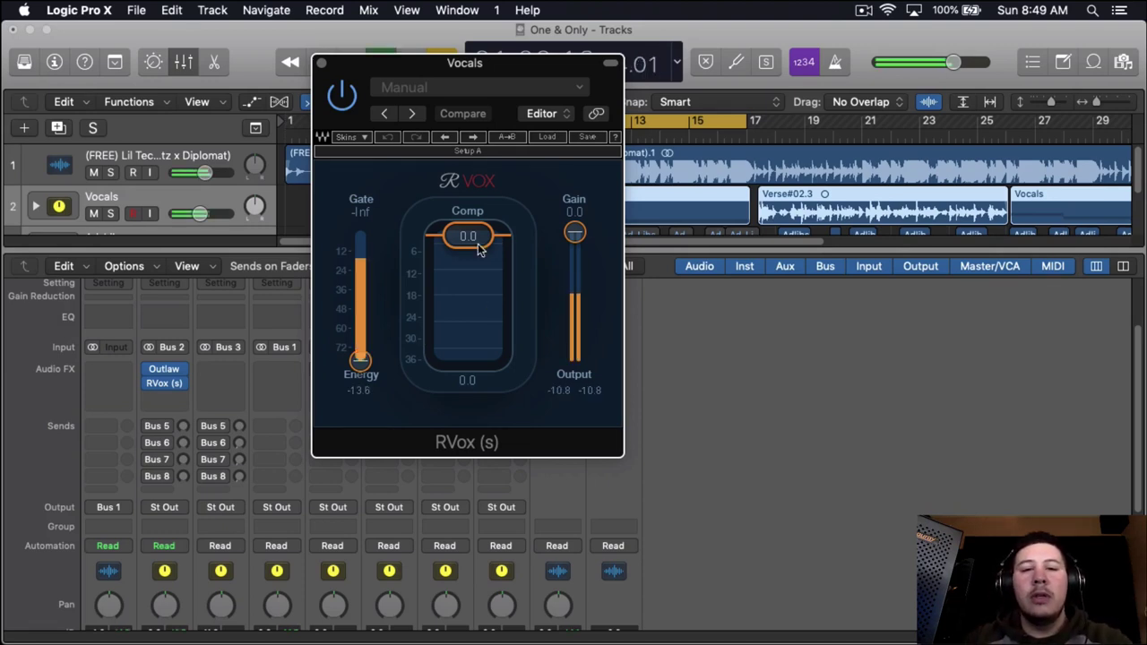
drag(468, 235, 473, 314)
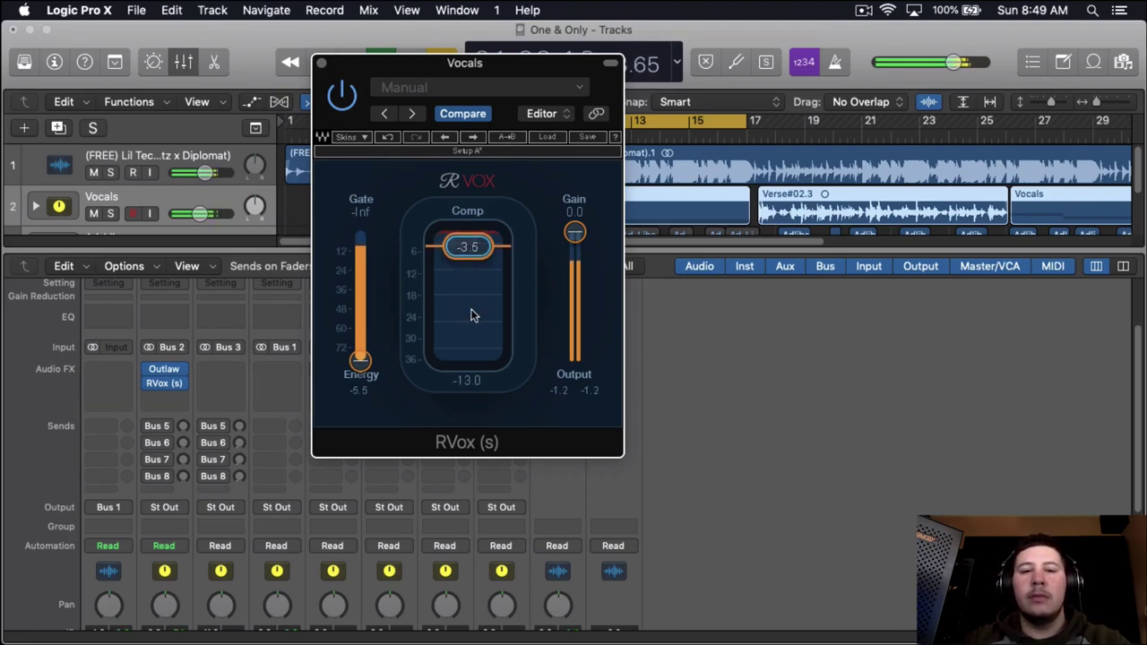
click(338, 104)
click(335, 111)
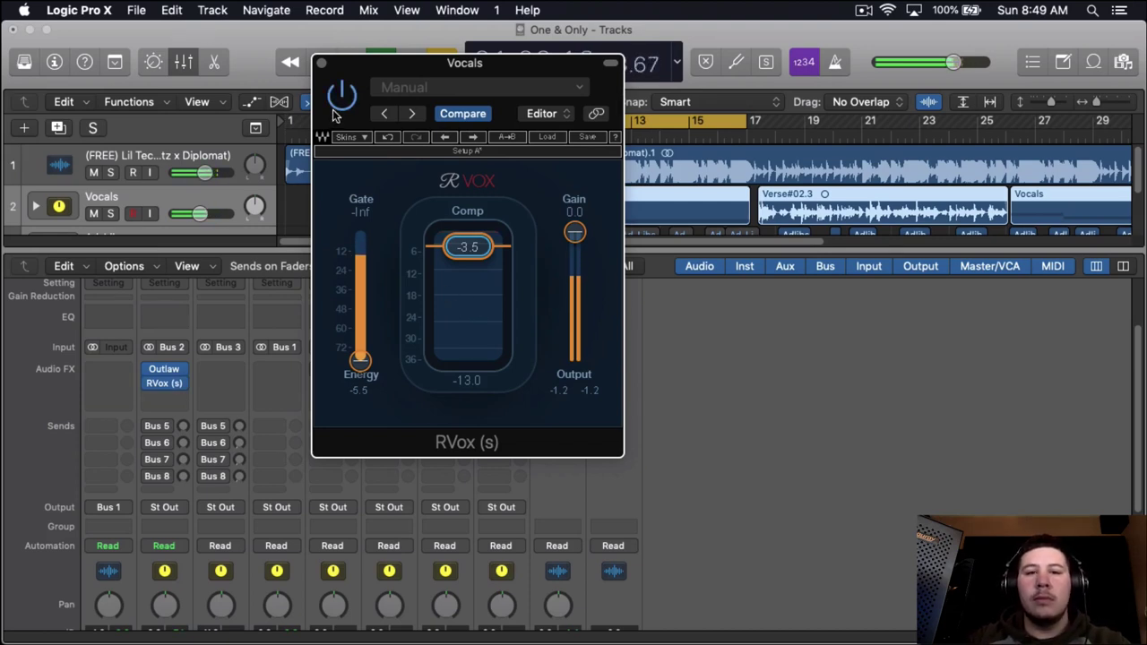
click(322, 63)
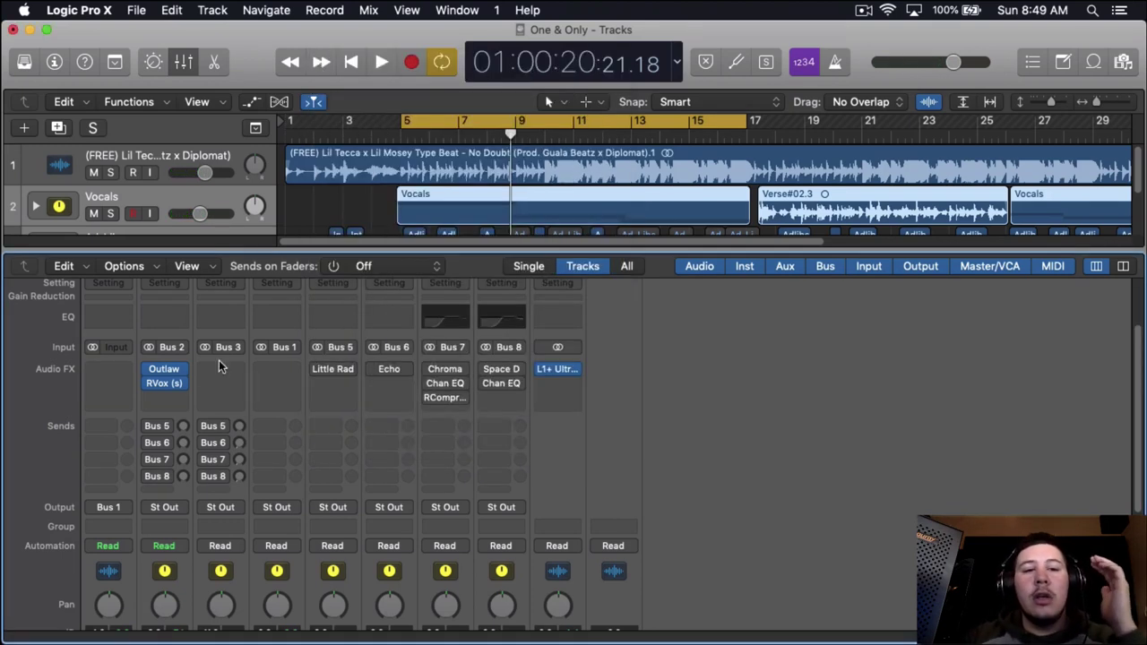
Insert the stereo Waves SSLChannel plug-in below RVox on the Vocals channel and place its window so all controls are visible.
click(166, 398)
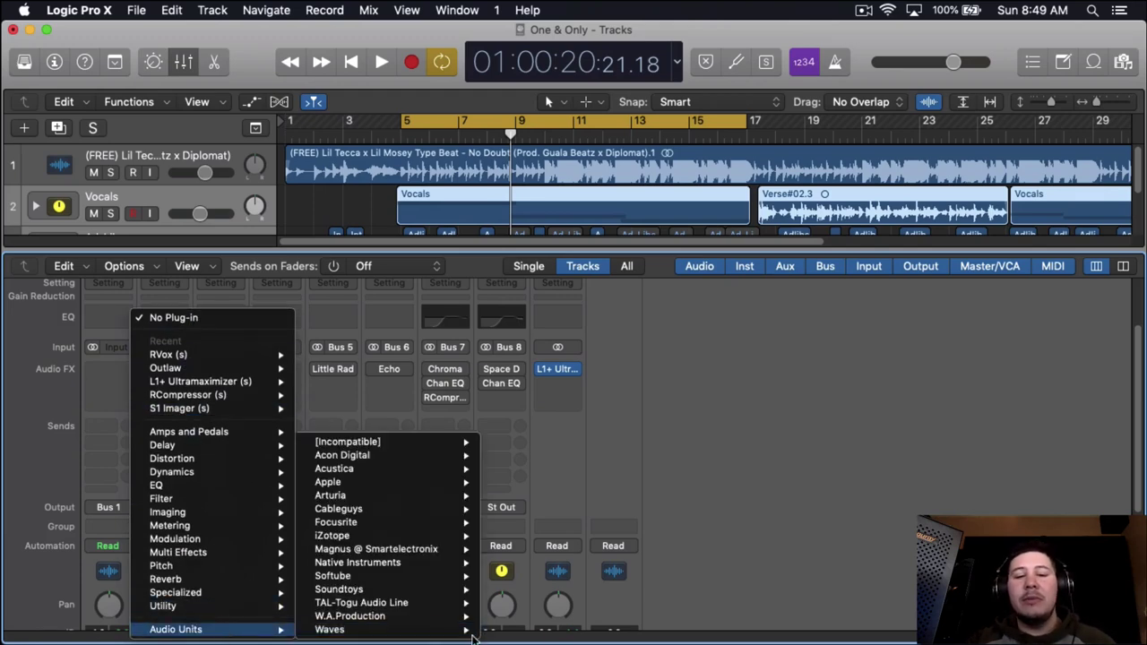
scroll(550, 582, down, 15)
mouse_move(561, 589)
scroll(561, 589, down, 10)
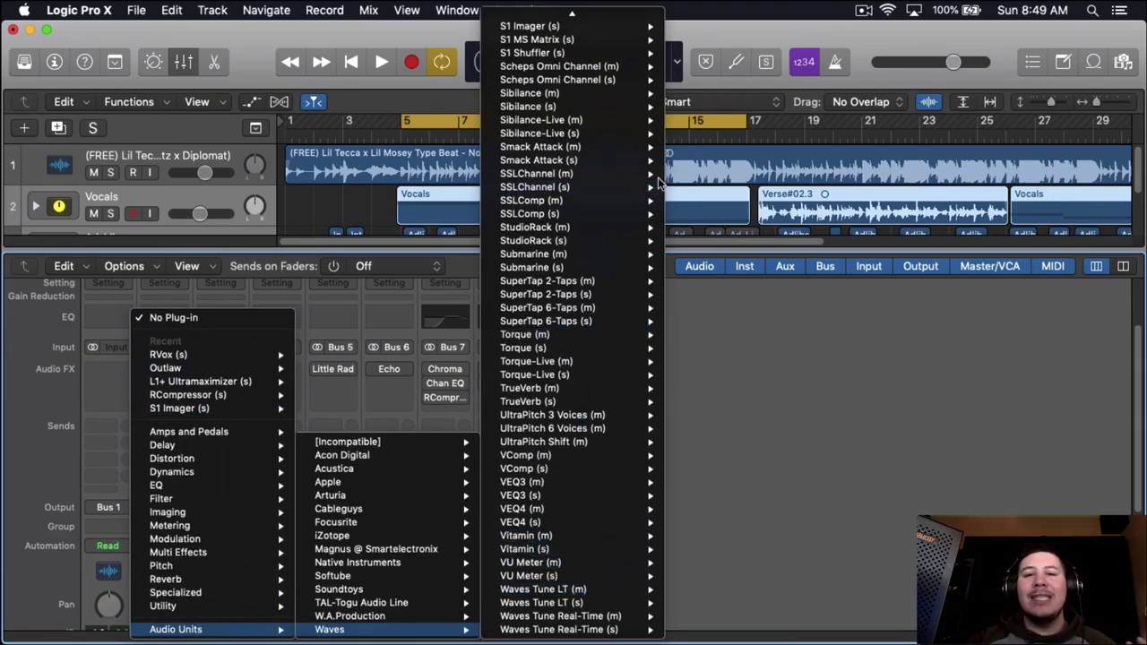
click(702, 188)
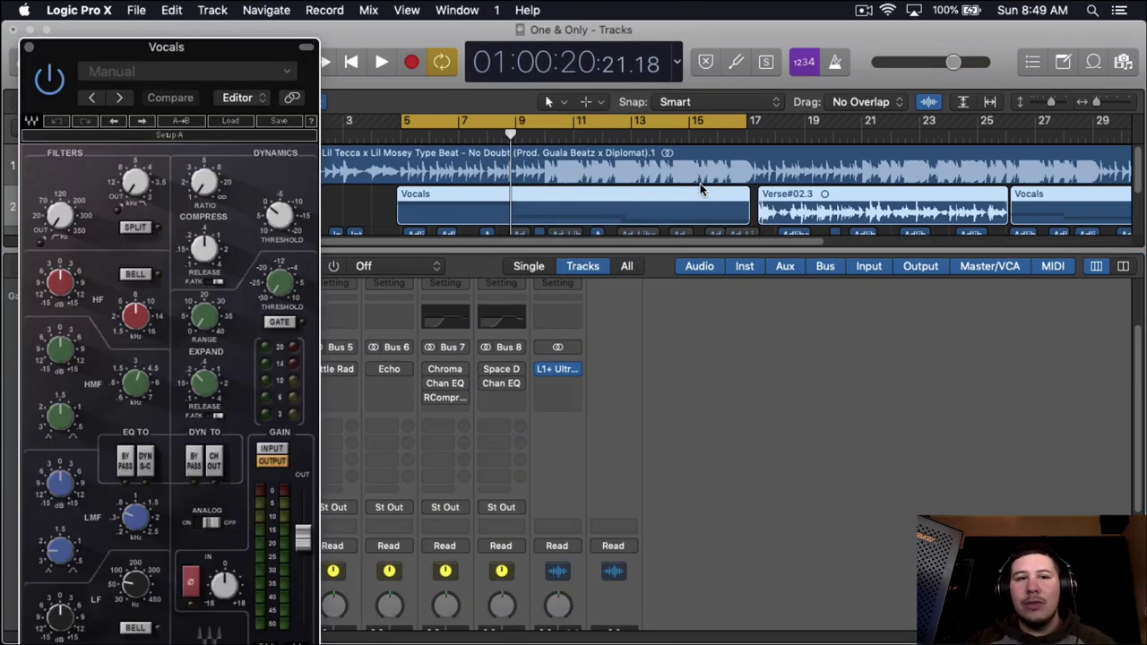
drag(250, 55, 580, 58)
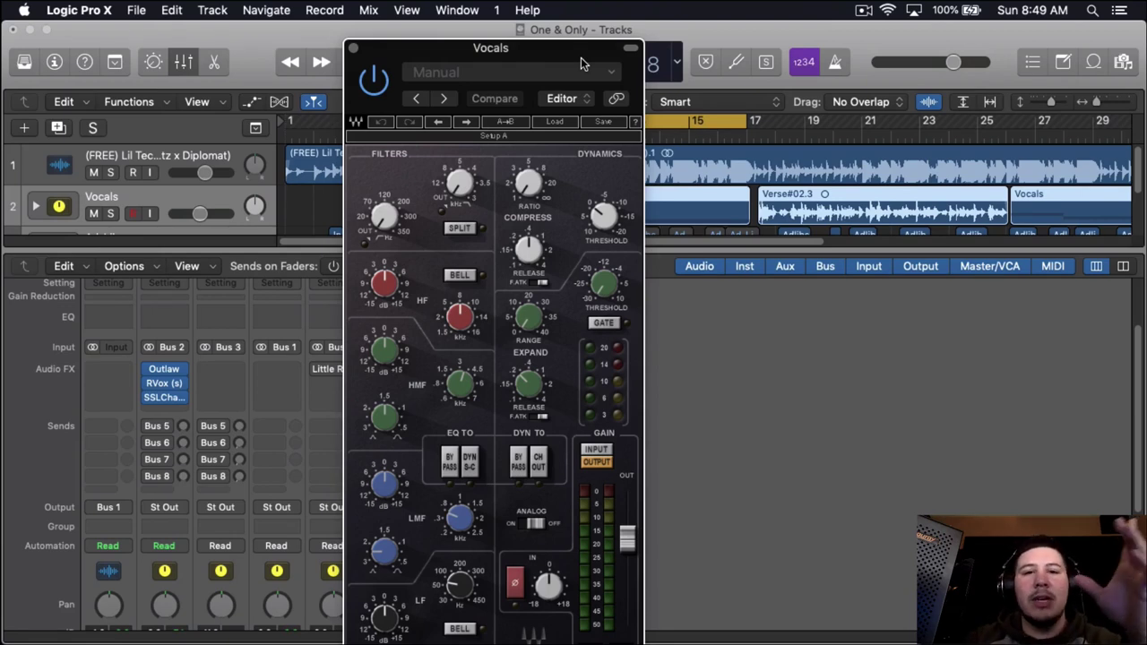
drag(580, 62, 608, 38)
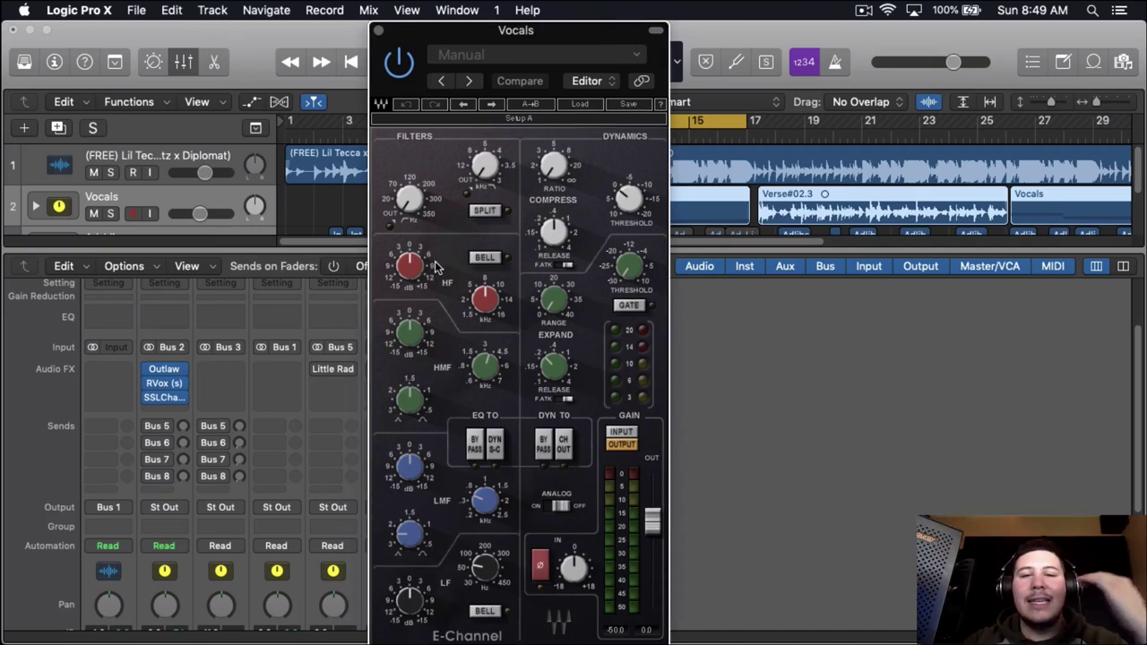
During playback, set the SSLChannel high-pass filter just above 120 Hz and the compressor to ratio about 2, release 0.12 and threshold about -6.5.
mouse_move(409, 199)
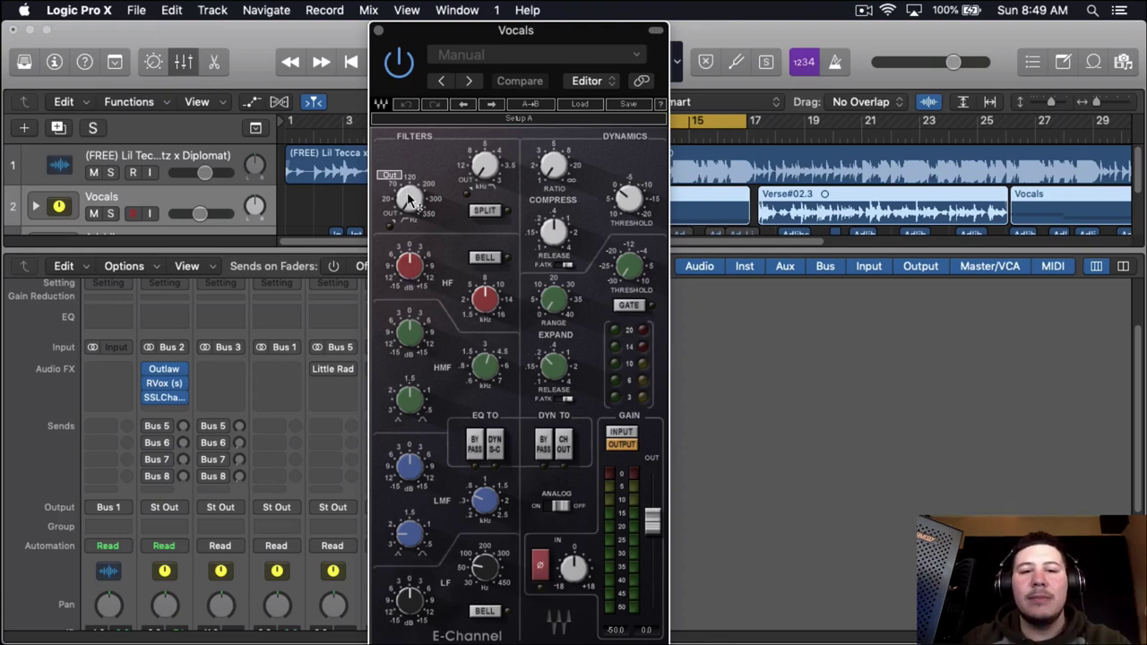
key(space)
drag(409, 201, 412, 204)
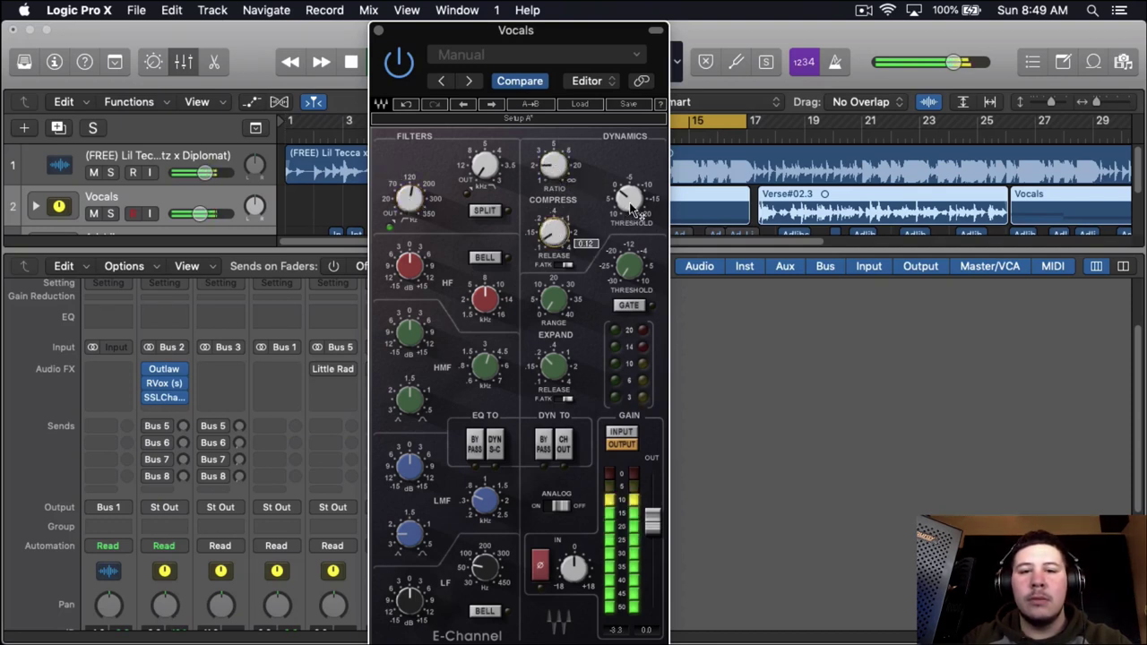
mouse_move(632, 210)
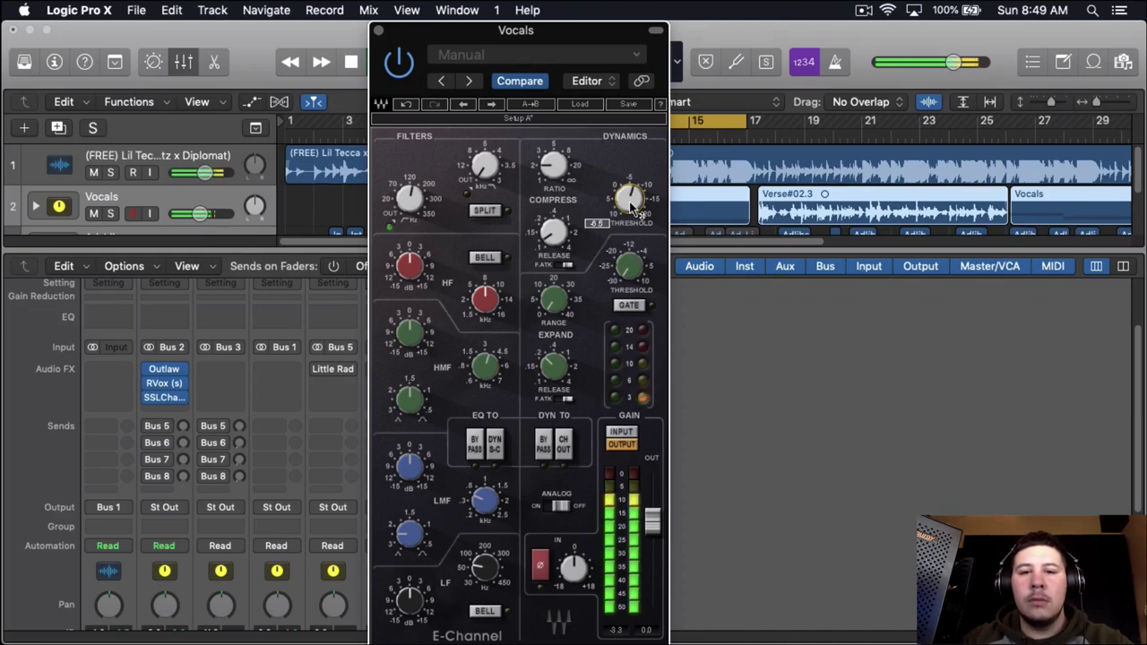
scroll(632, 208, down, 3)
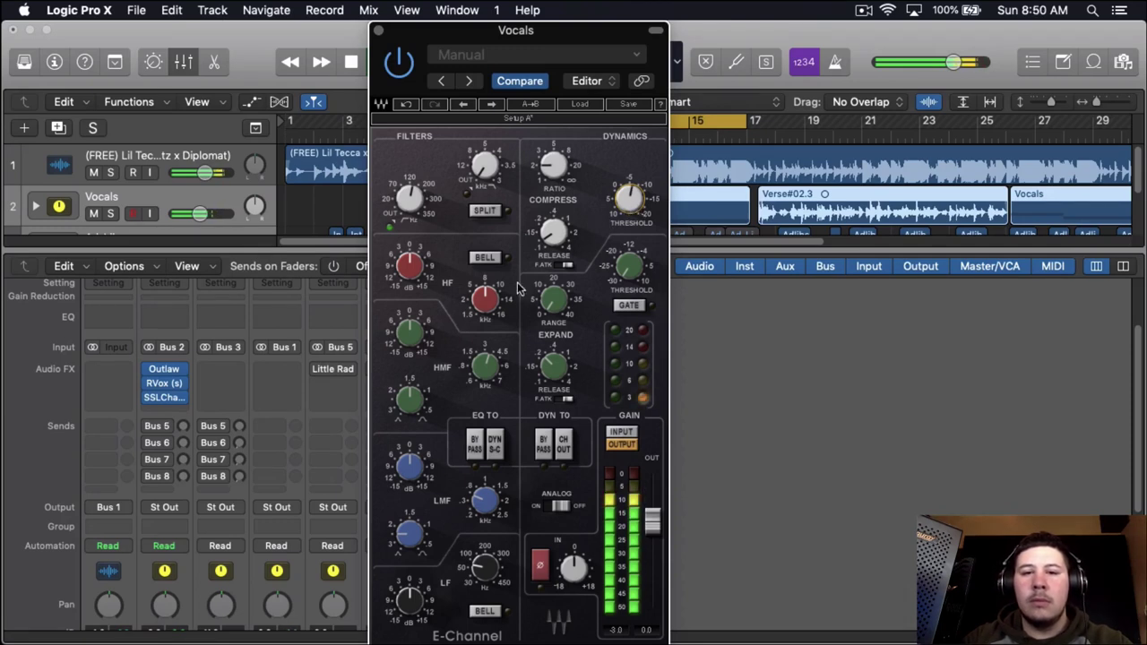
Boost the SSLChannel HF band by about 6.7 dB with its frequency raised toward 16 kHz, and compare with the plug-in bypassed.
mouse_move(424, 279)
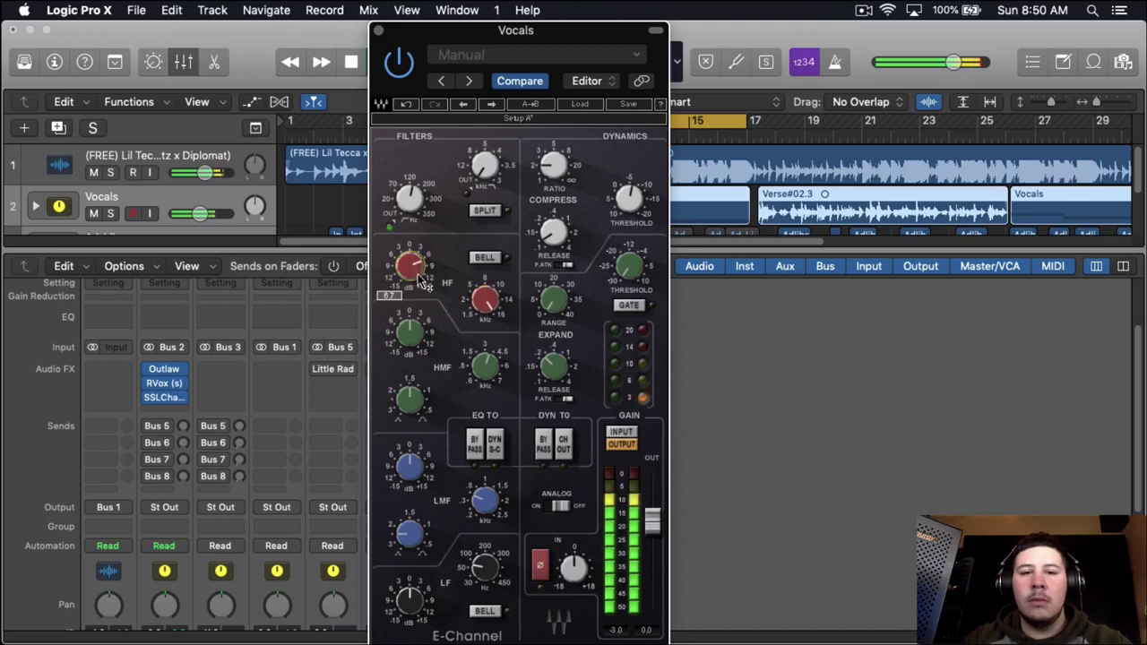
scroll(426, 282, down, 1)
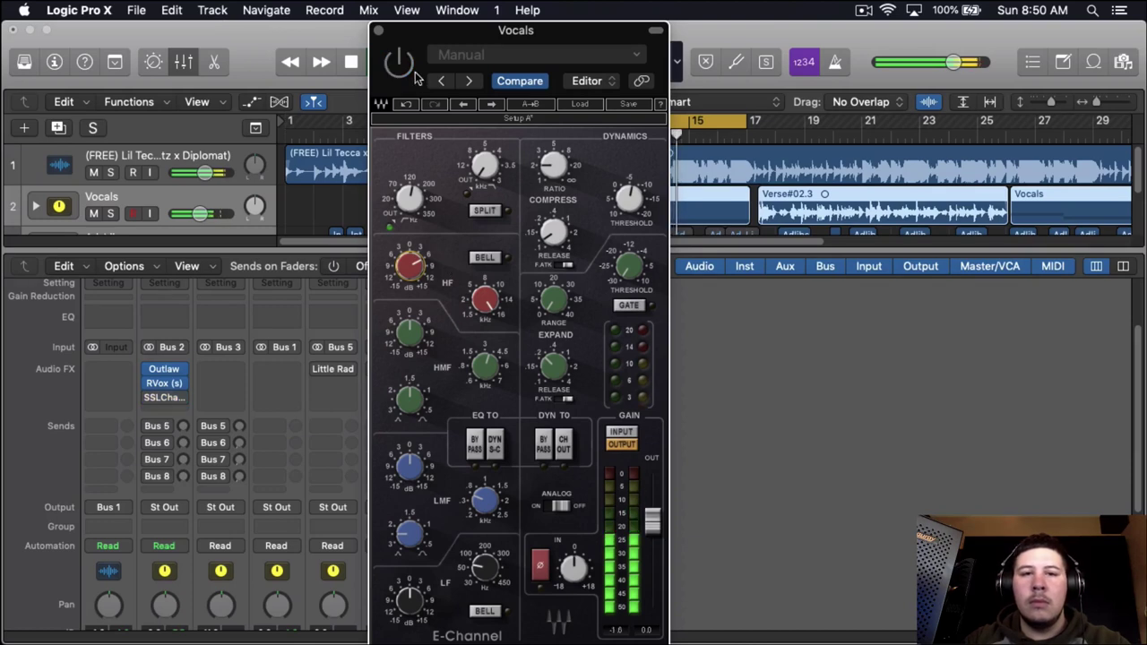
During playback, audition an SSLChannel LMF boost around 0.5 kHz with adjusted Q, and bring the LMF gain down to just below 0 dB.
mouse_move(501, 509)
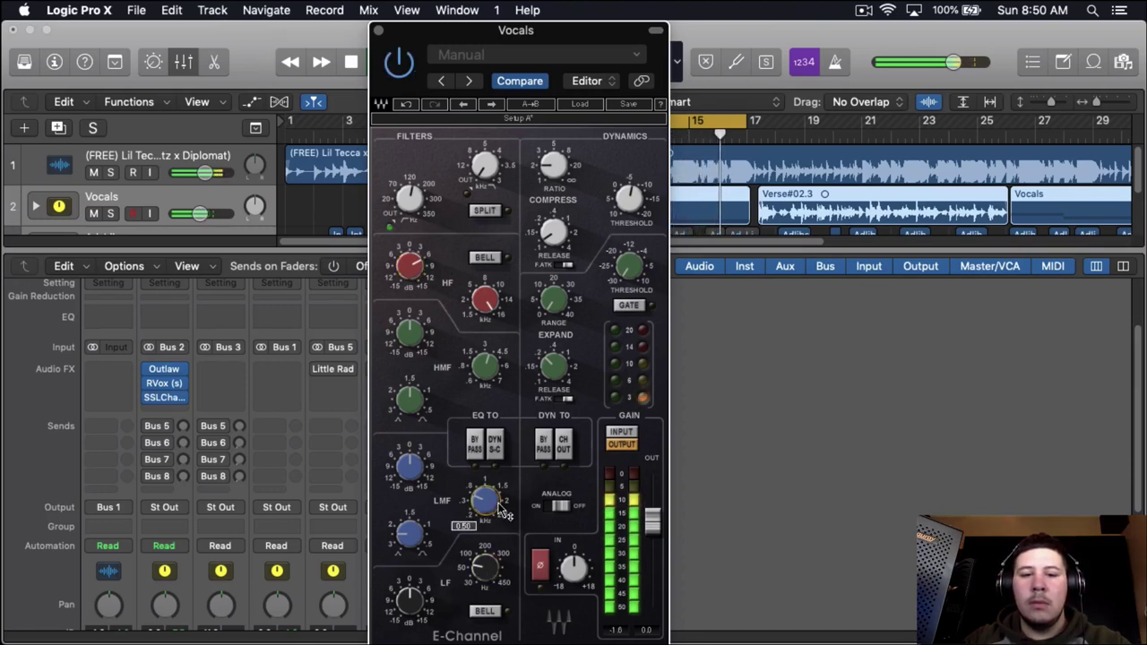
mouse_move(411, 513)
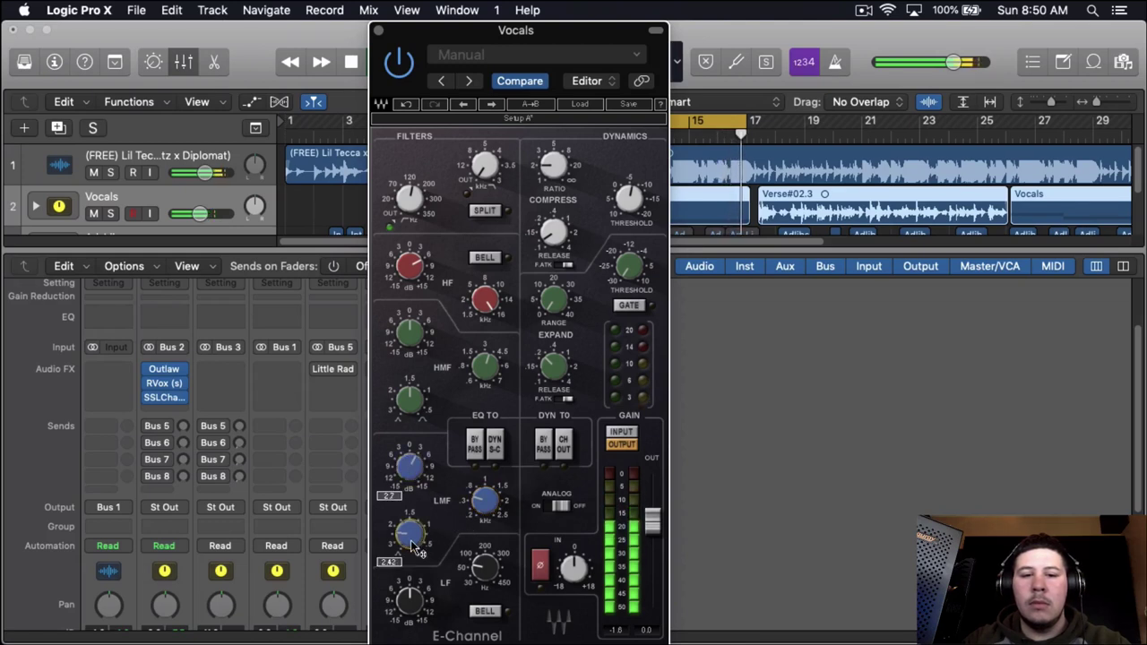
mouse_move(426, 482)
scroll(426, 482, down, 2)
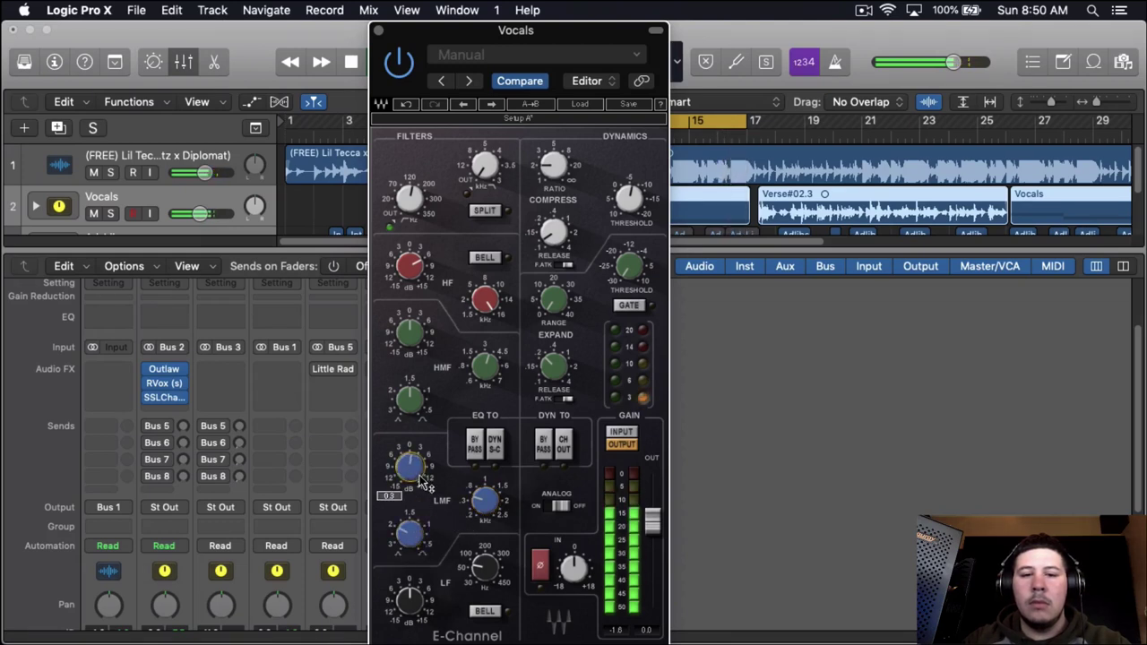
scroll(426, 478, down, 1)
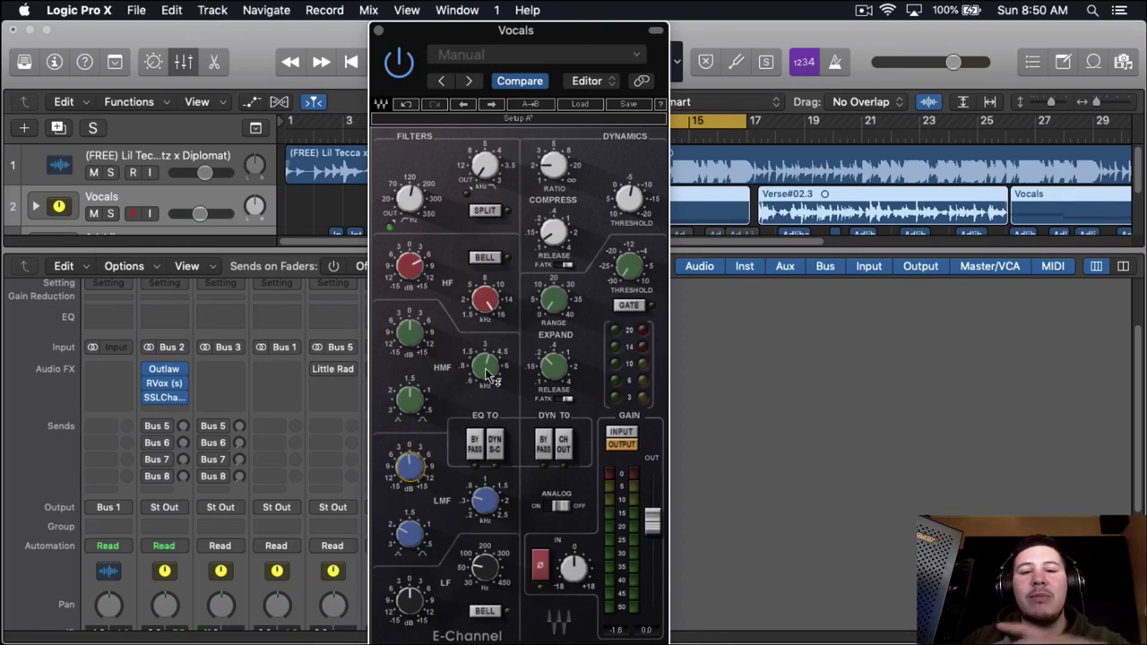
During playback, raise the SSLChannel HMF frequency above 6 kHz, boost its gain by about 2 dB, and close the plug-in window.
mouse_move(491, 385)
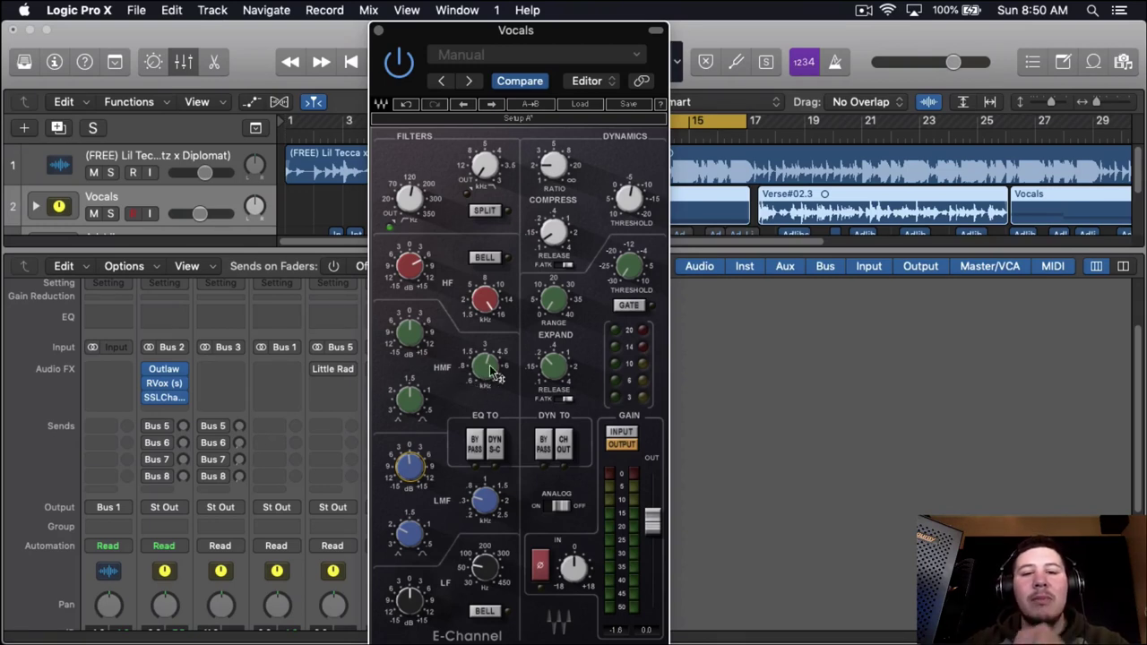
key(space)
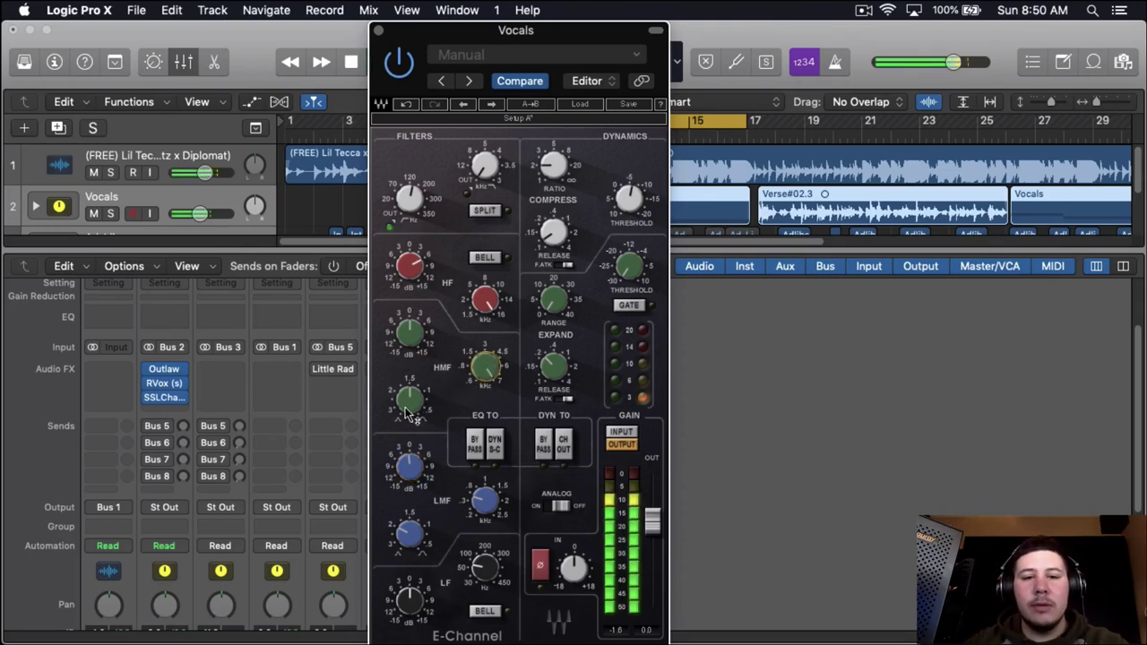
mouse_move(412, 372)
mouse_move(414, 341)
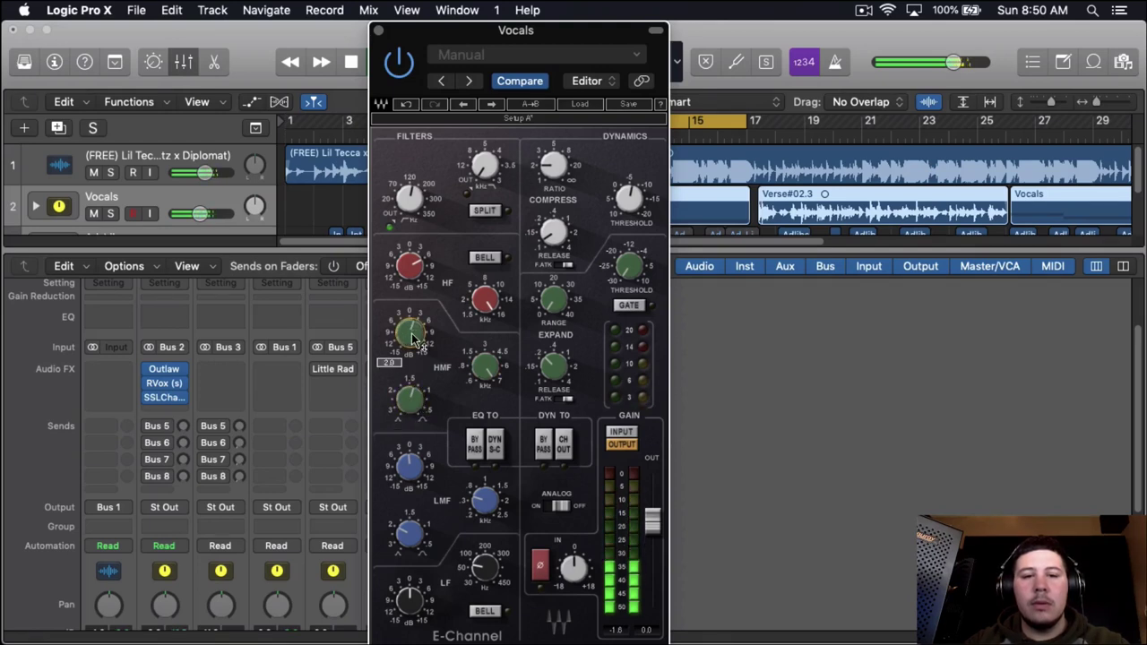
click(380, 34)
Insert the stereo Waves PuigTec EQP1A plug-in below SSLChannel on the Vocals channel and move its window clear of the channel's effects.
click(162, 412)
mouse_move(414, 629)
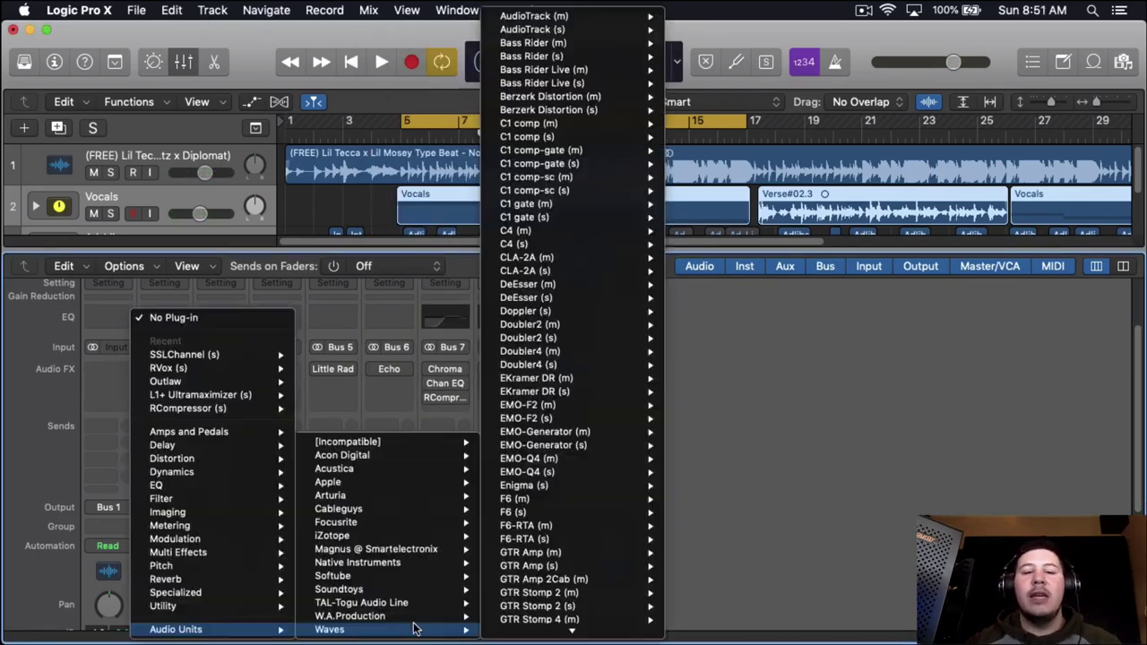
scroll(627, 607, down, 6)
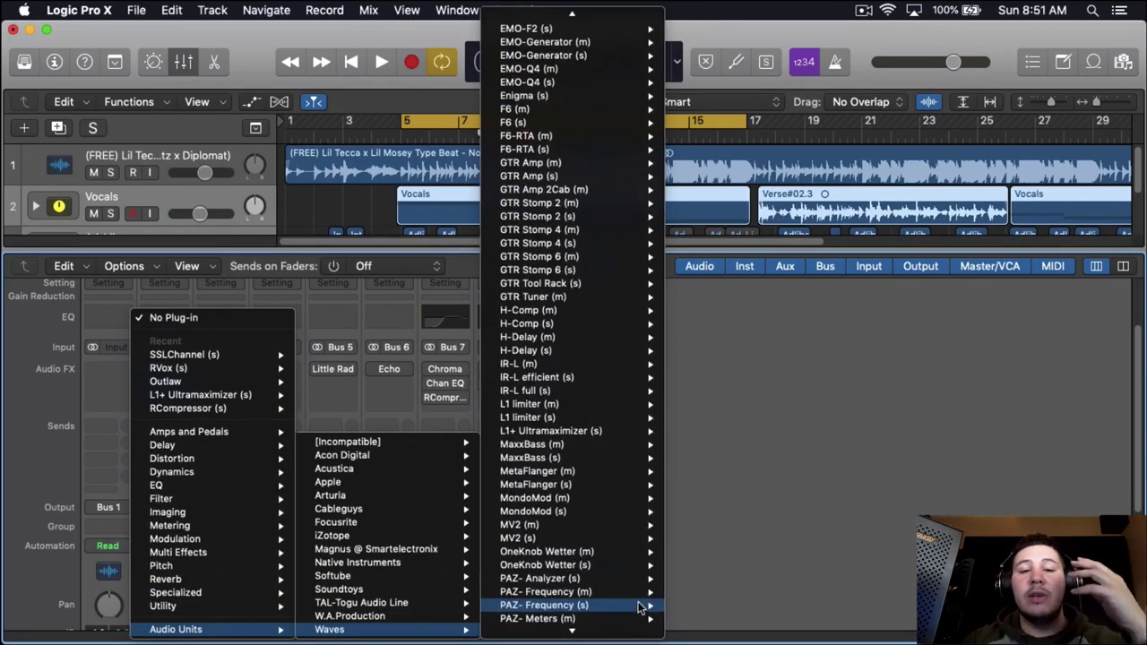
scroll(630, 565, down, 3)
mouse_move(630, 565)
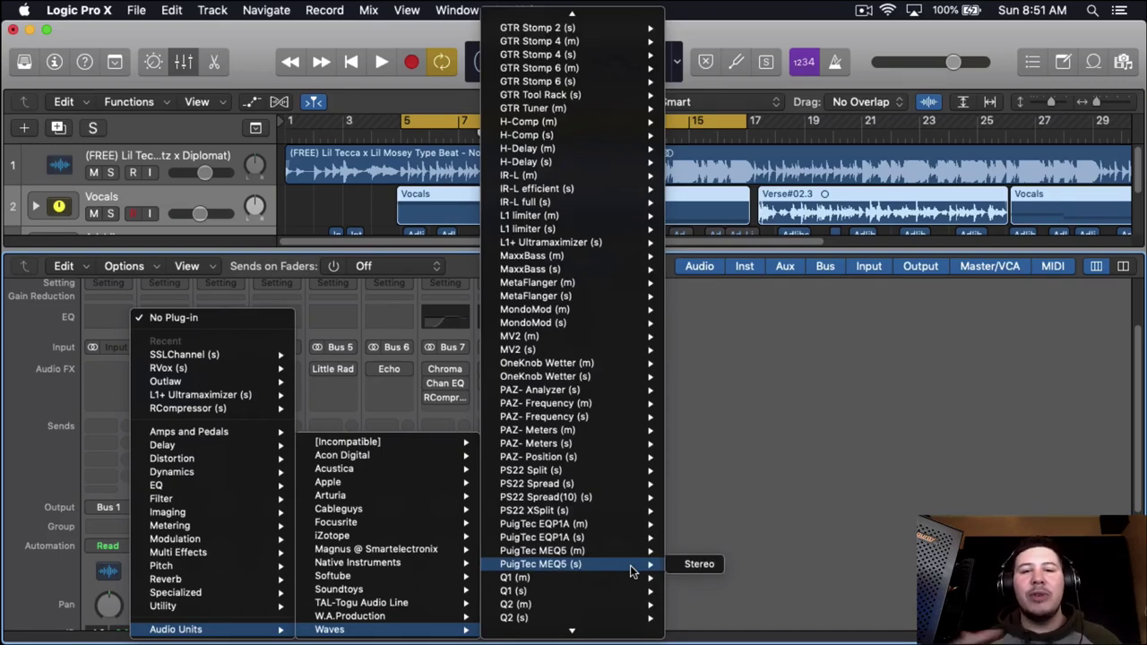
scroll(630, 565, down, 3)
mouse_move(638, 474)
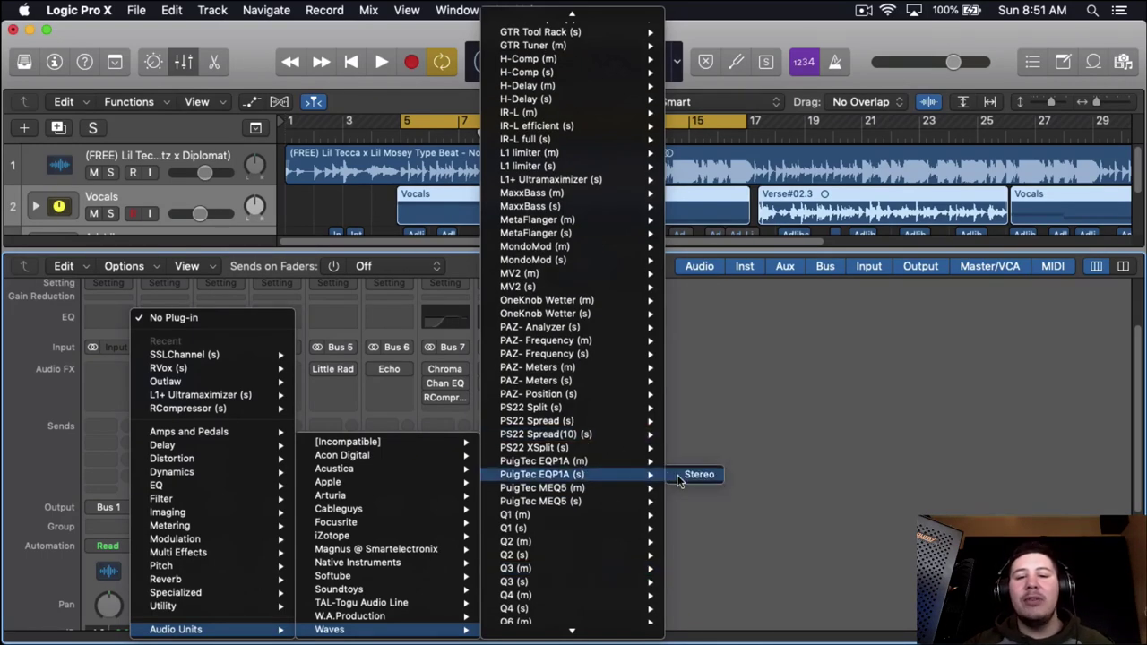
click(681, 475)
drag(539, 93, 765, 81)
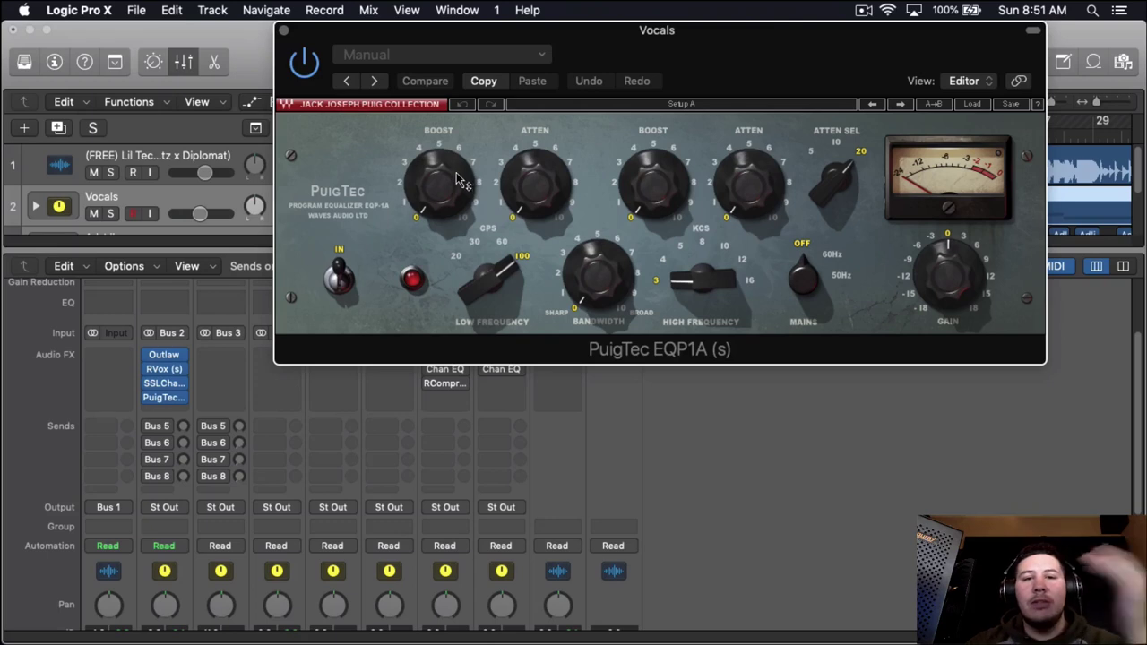
During playback, set the PuigTec low boost to about 2.6 at 100 CPS and the high boost to about 5 at 12 KCS.
mouse_move(459, 197)
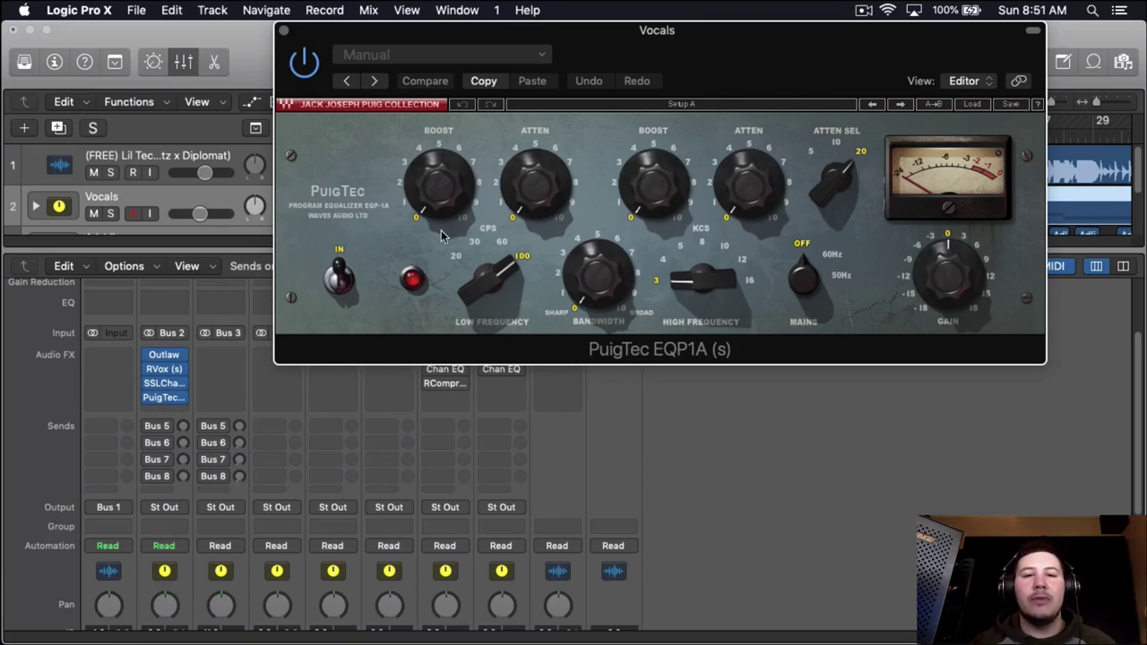
key(space)
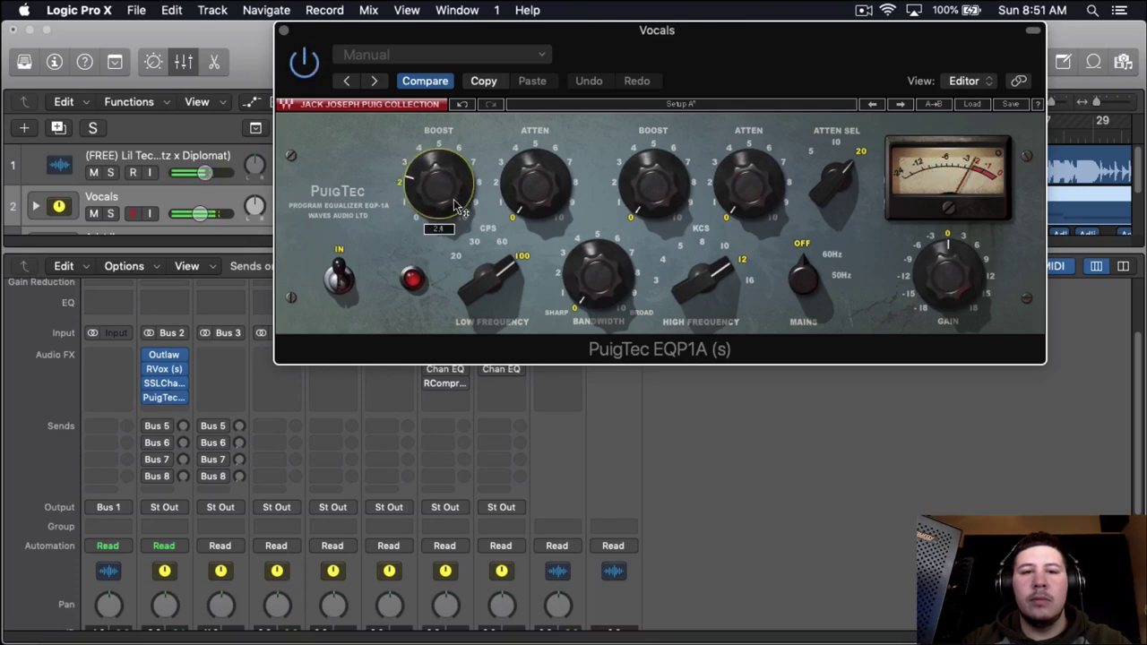
mouse_move(670, 213)
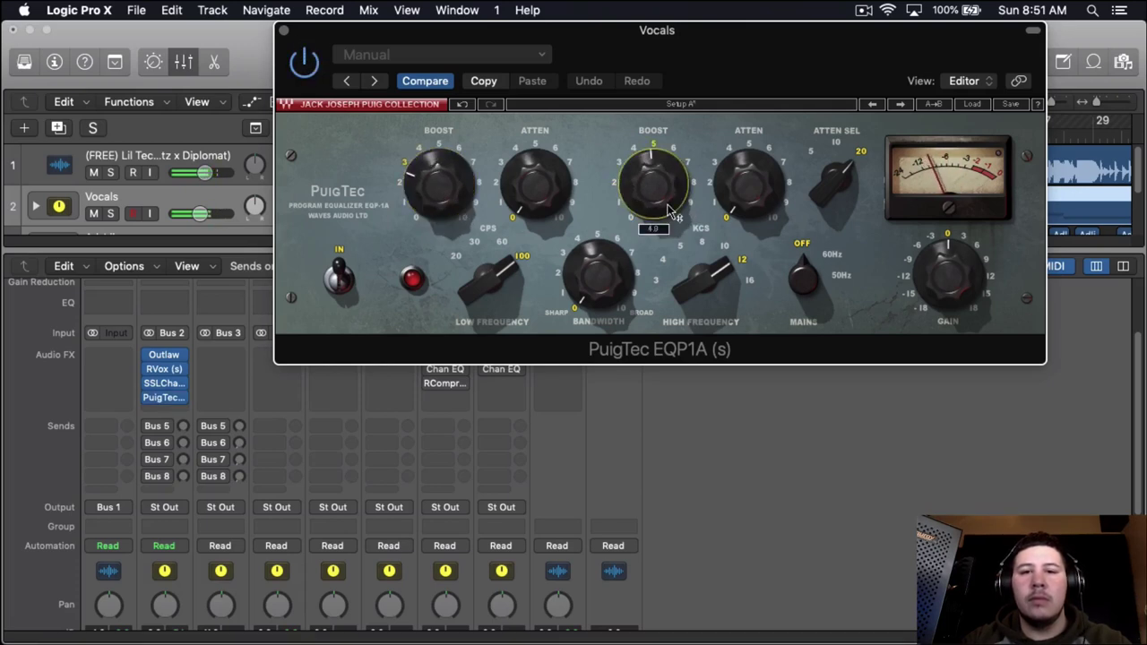
scroll(670, 213, up, 5)
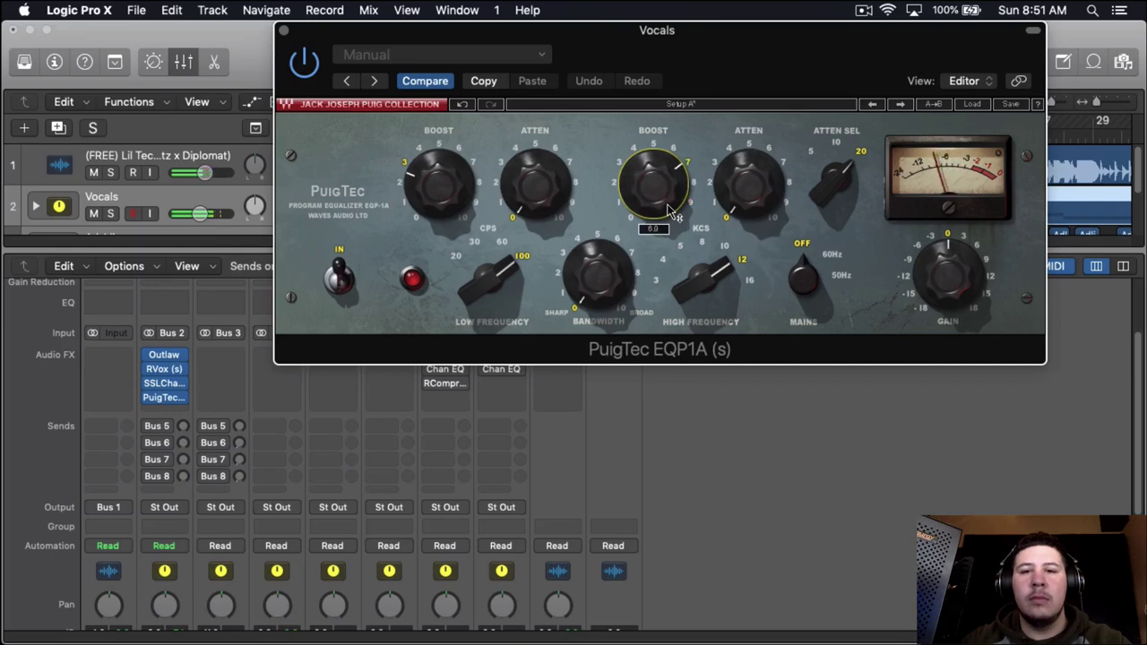
scroll(670, 213, down, 5)
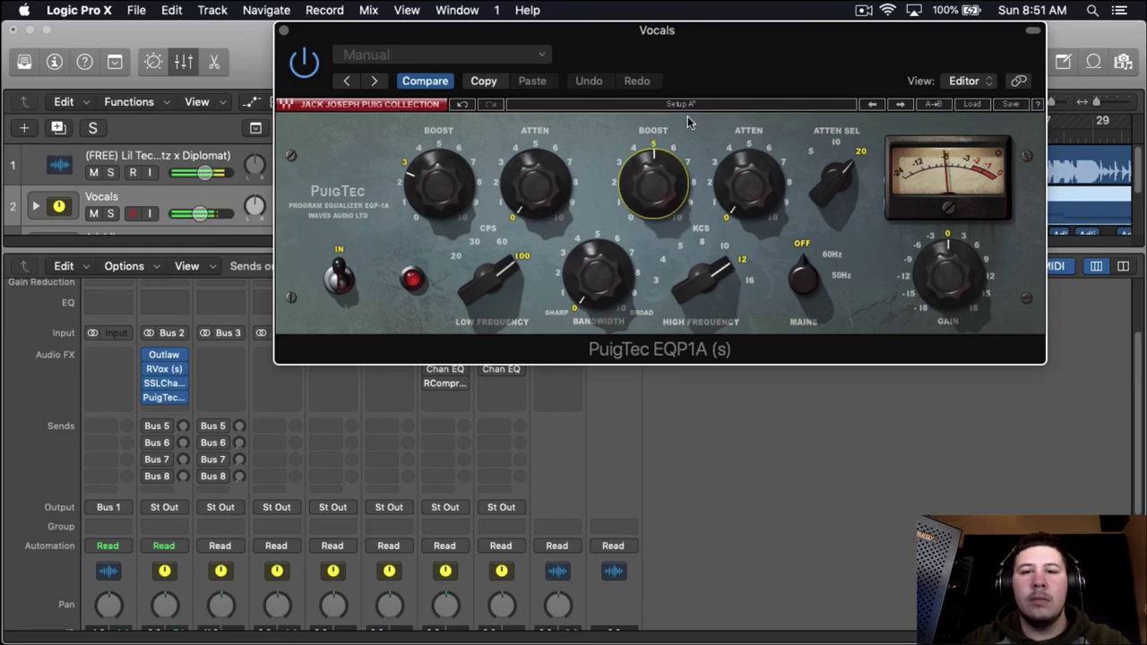
Reposition the PuigTec window, compare the vocals with the plug-in bypassed, and close the window.
drag(712, 74, 558, 95)
mouse_move(504, 215)
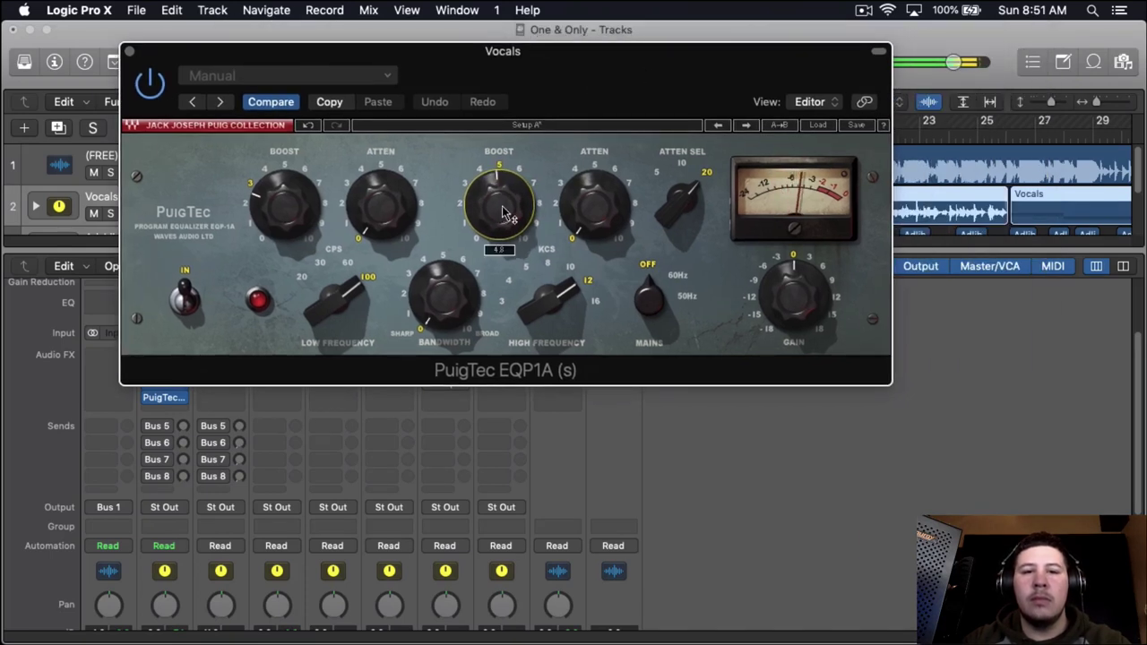
click(149, 84)
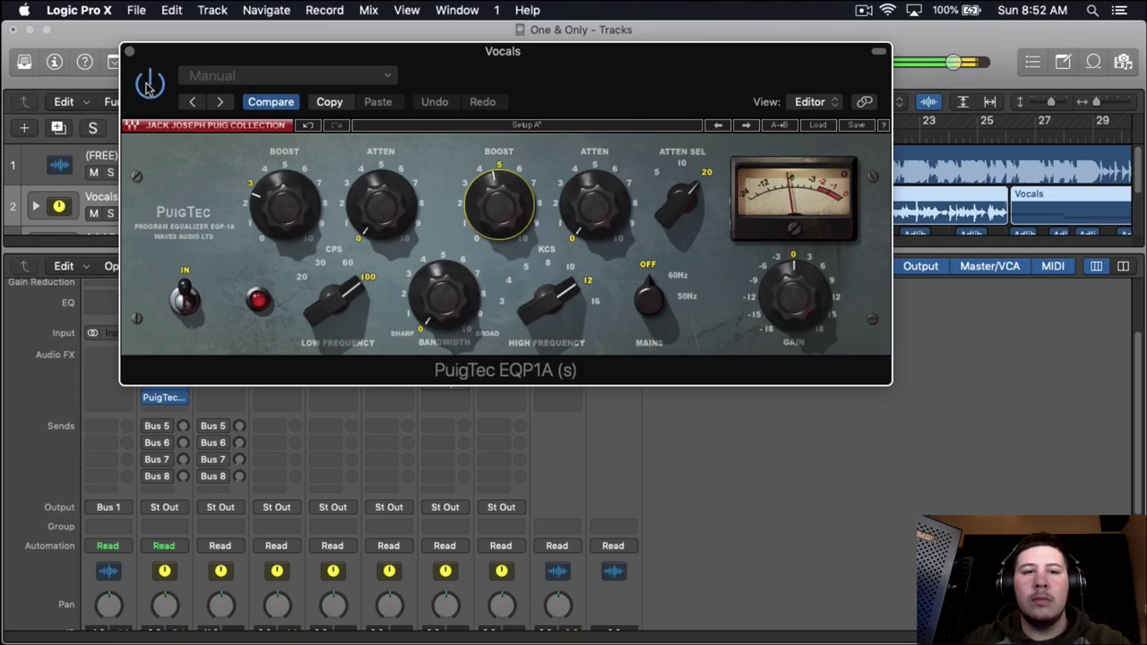
click(129, 51)
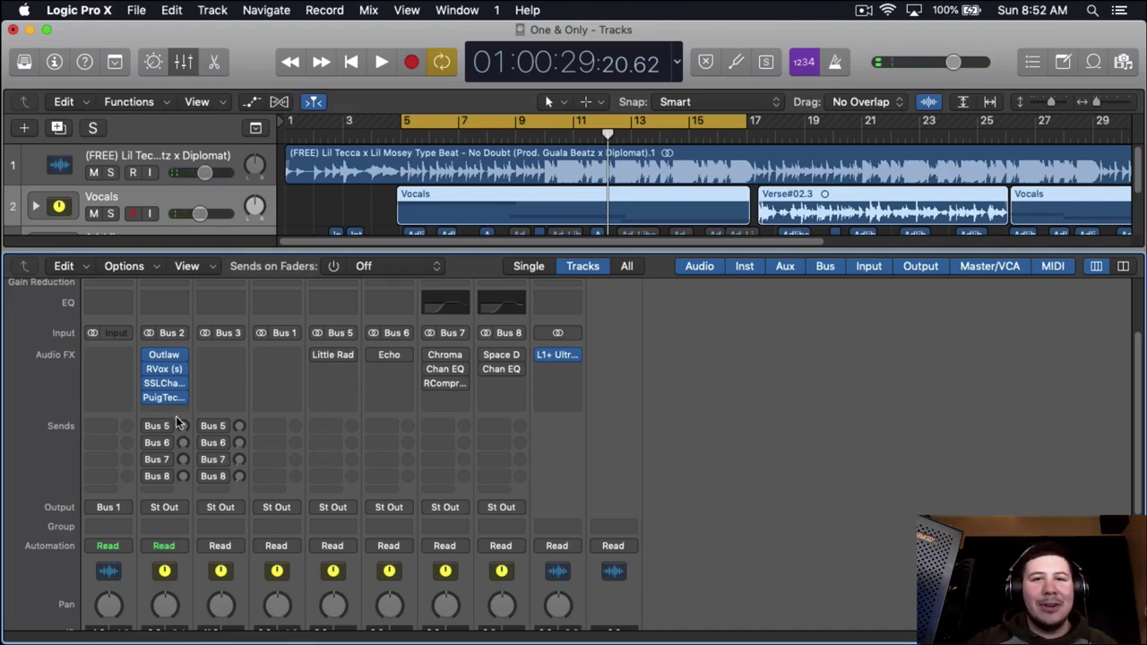
Insert the stereo Waves F6-RTA plug-in below PuigTec on the Vocals channel.
click(179, 411)
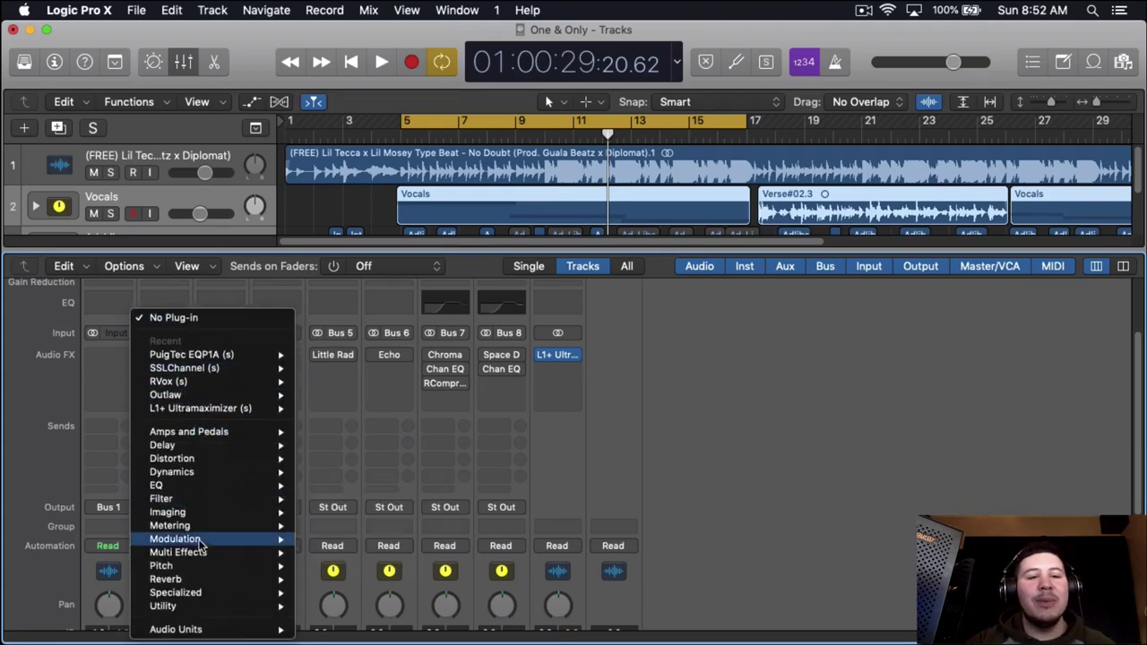
mouse_move(179, 629)
mouse_move(332, 629)
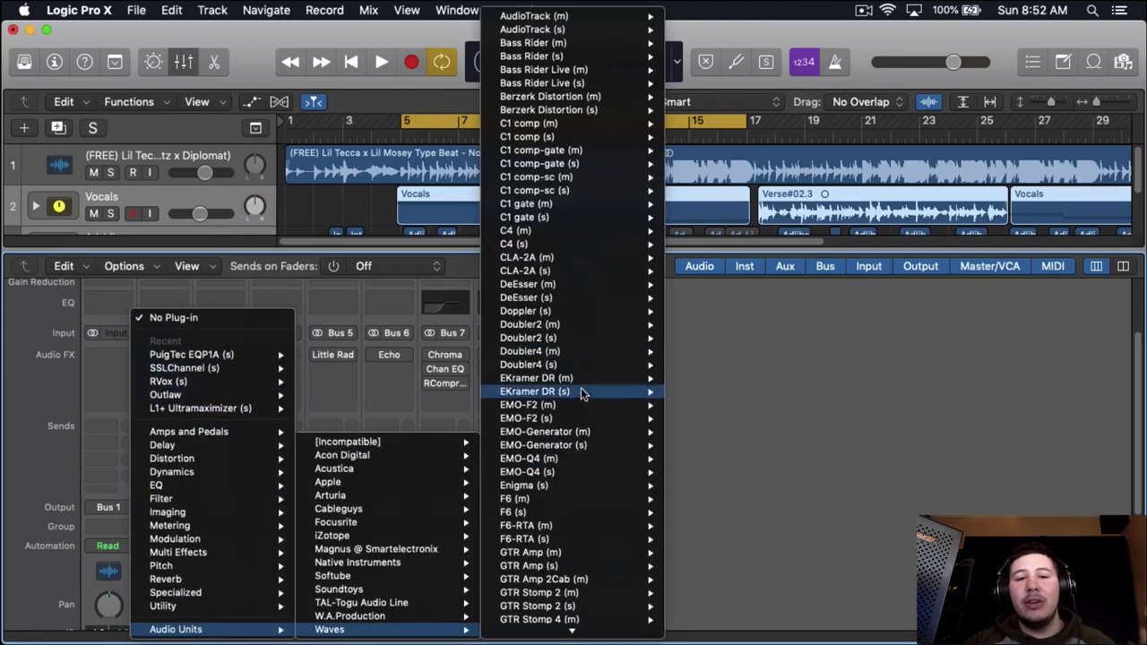
mouse_move(609, 539)
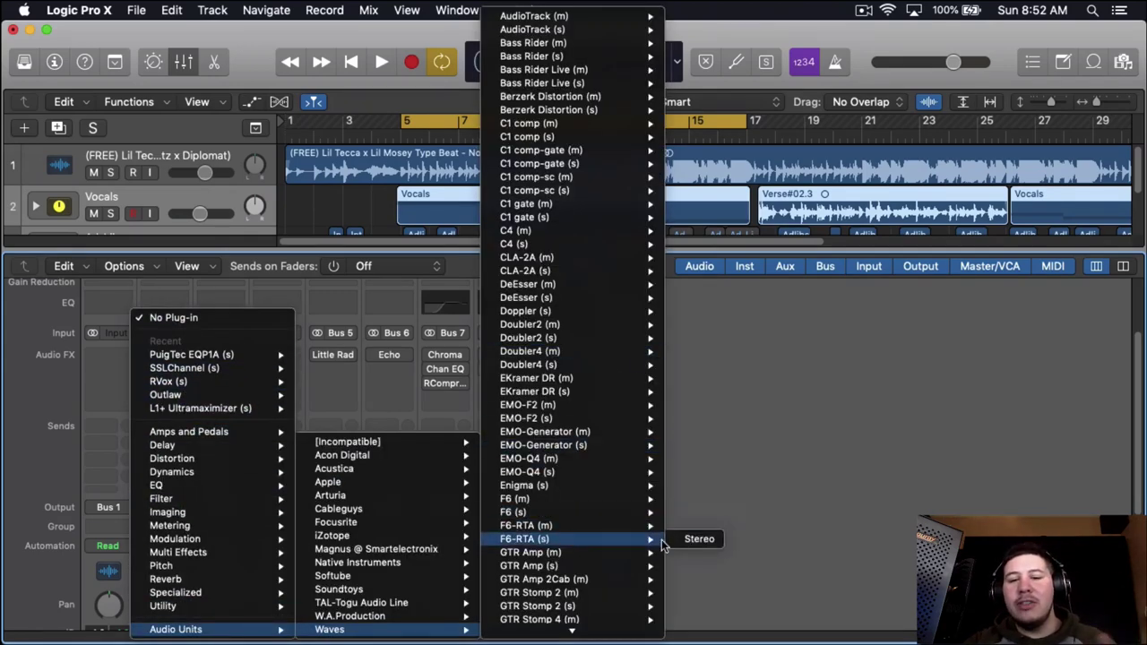
click(697, 538)
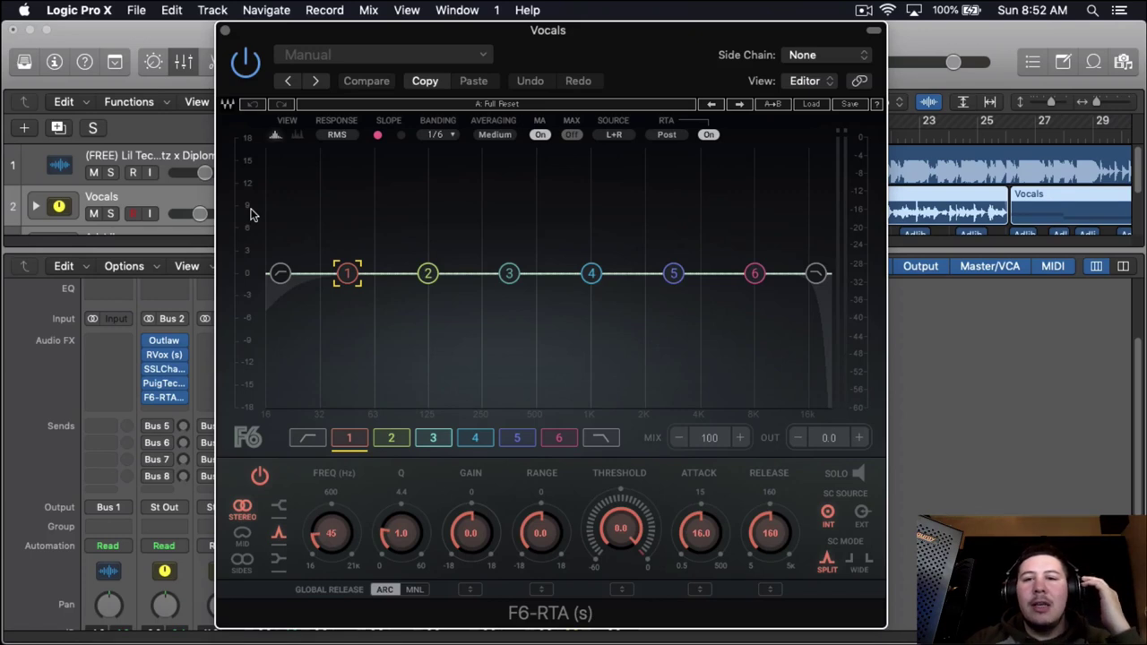
Enable the F6-RTA high-pass filter and, during playback, sweep its frequency and settle it at 135 Hz with a 12 dB/Oct slope.
click(280, 274)
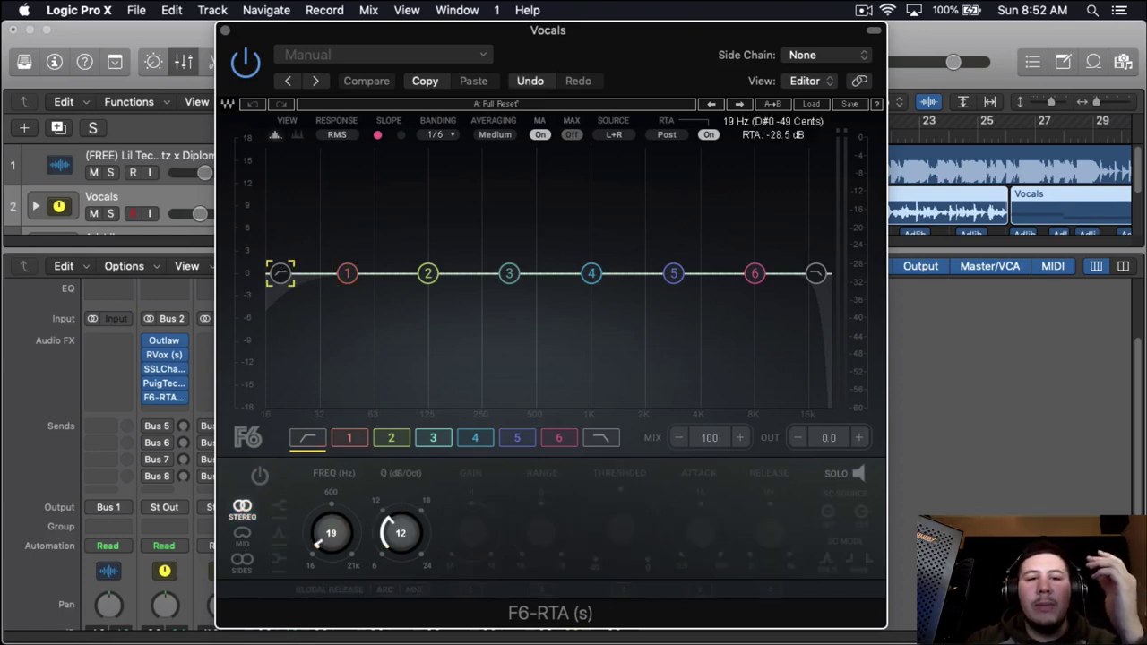
click(260, 476)
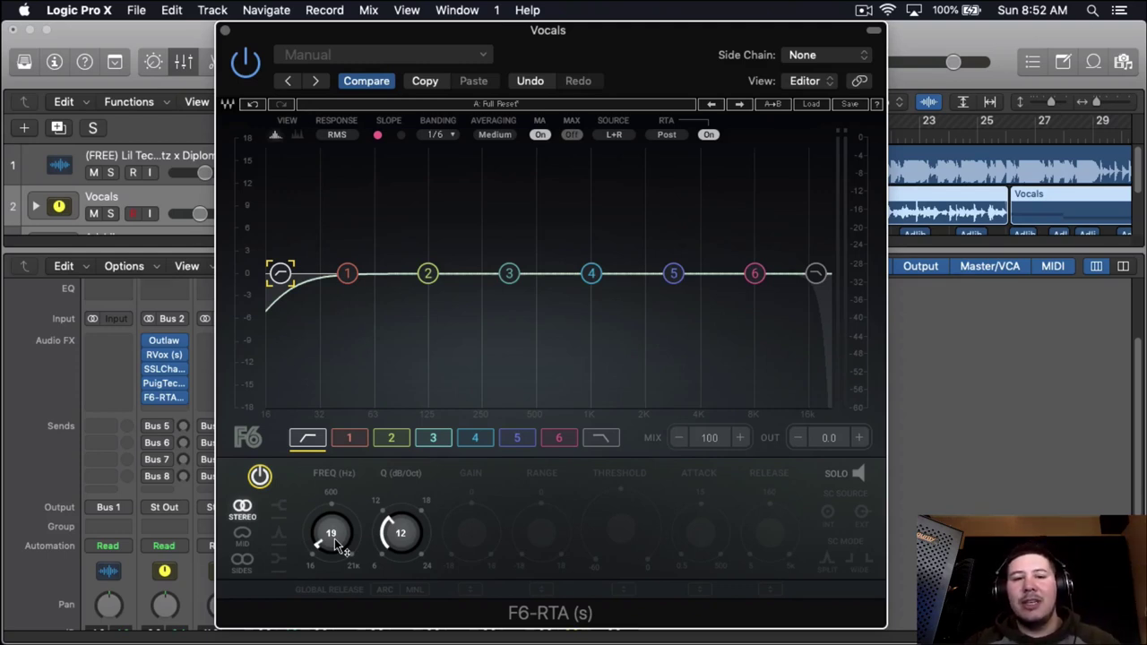
key(space)
scroll(334, 538, up, 15)
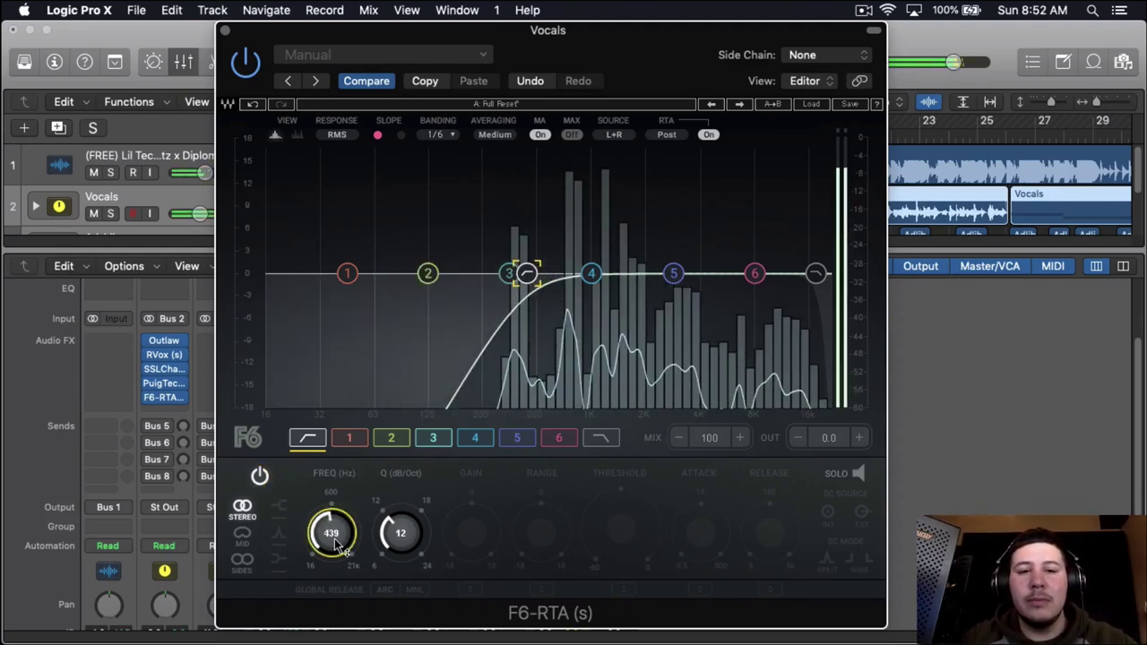
scroll(336, 543, down, 8)
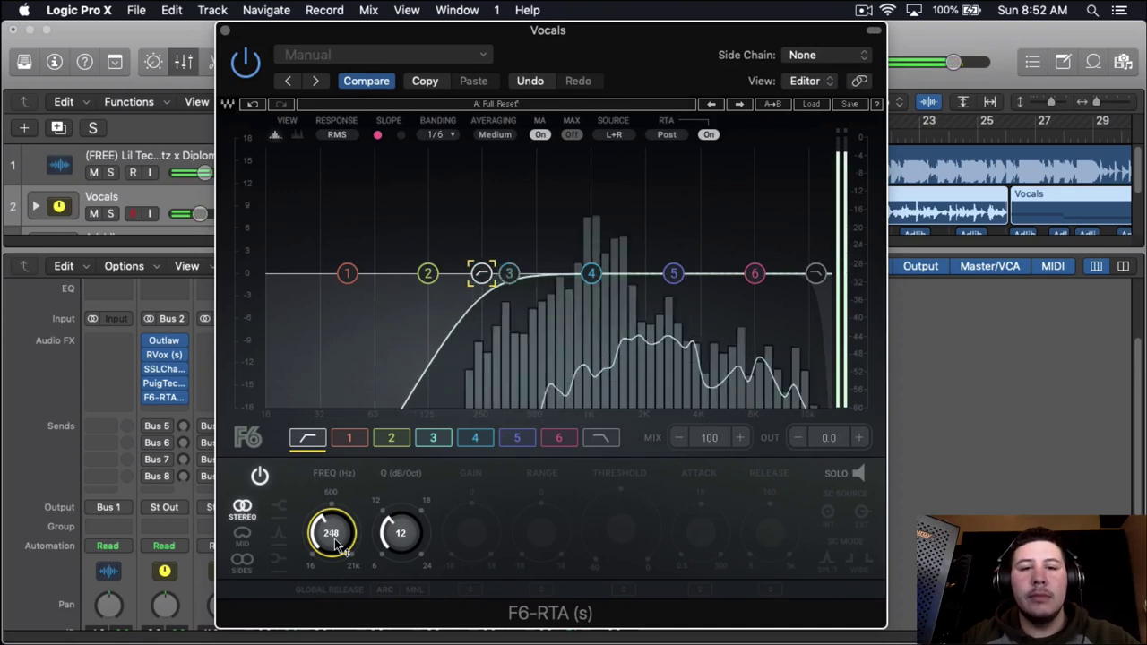
scroll(341, 549, down, 3)
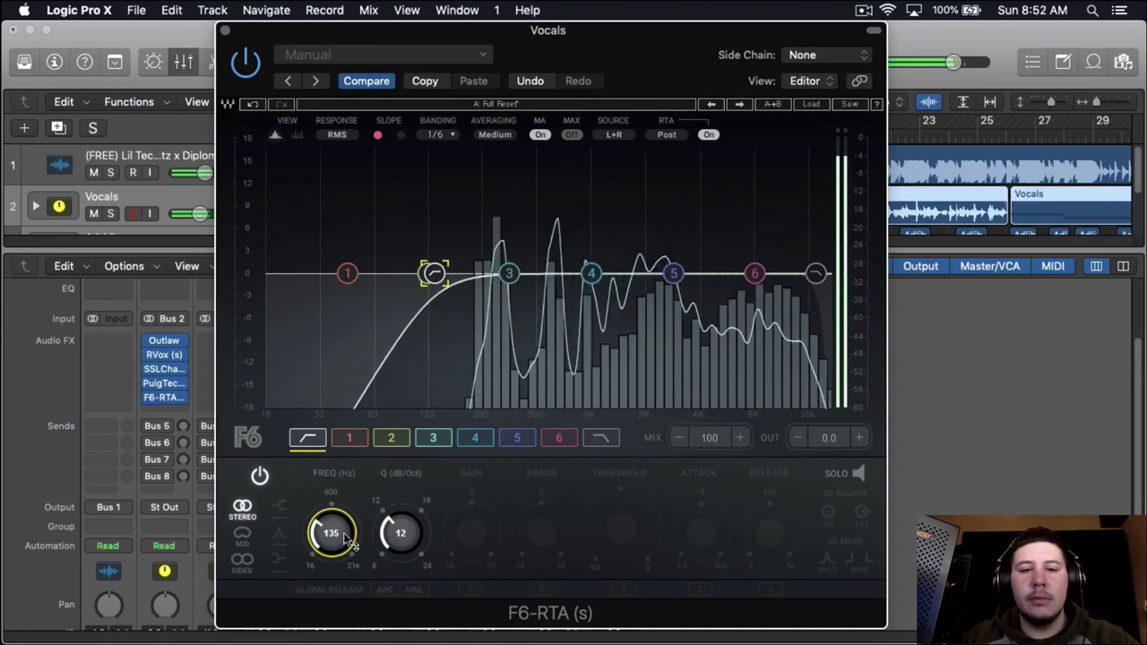
Find the problem frequency with a boosted F6-RTA band 3, setting it to 413 Hz, and cut its gain to -1.5.
click(508, 273)
scroll(472, 532, up, 6)
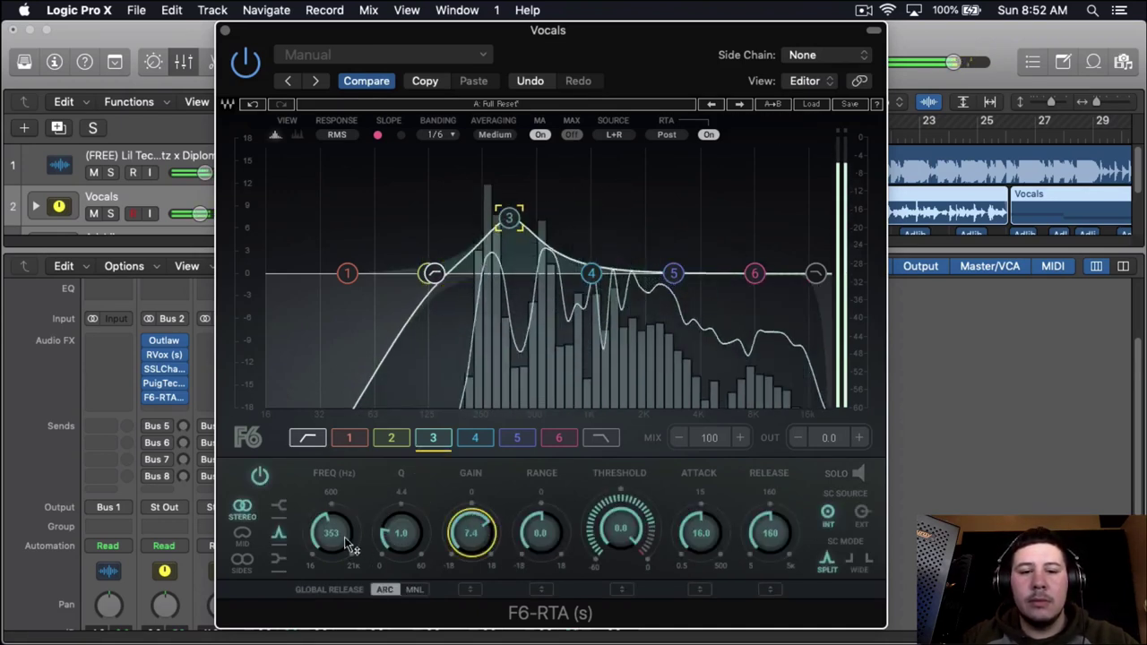
scroll(332, 538, up, 1)
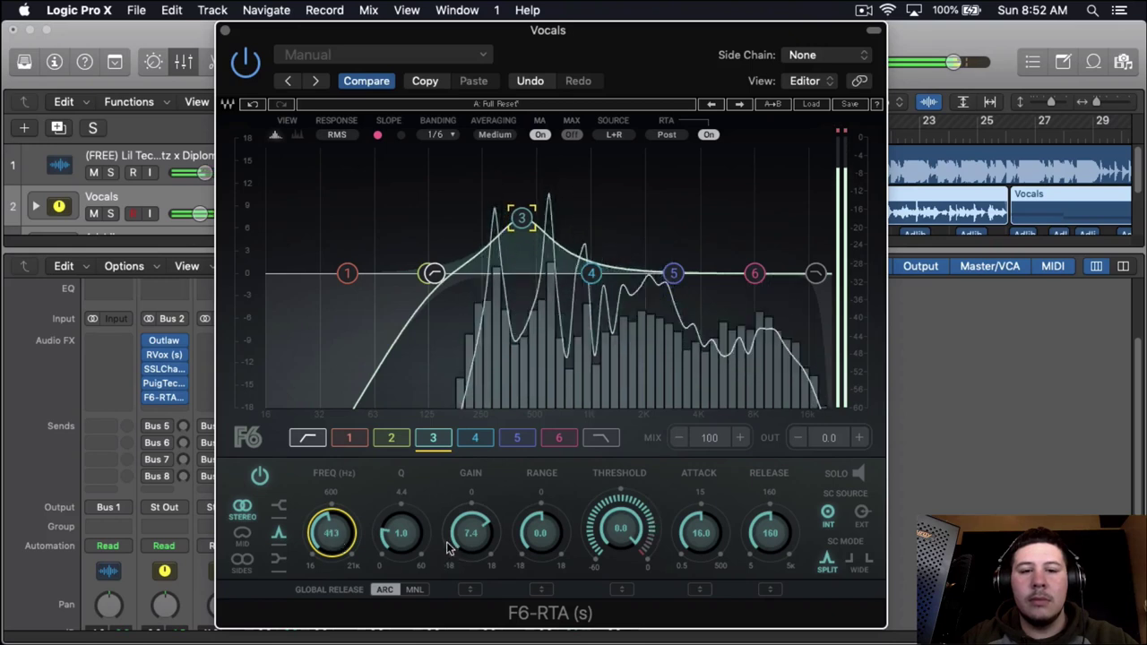
scroll(467, 546, down, 4)
scroll(467, 548, down, 3)
scroll(465, 546, down, 1)
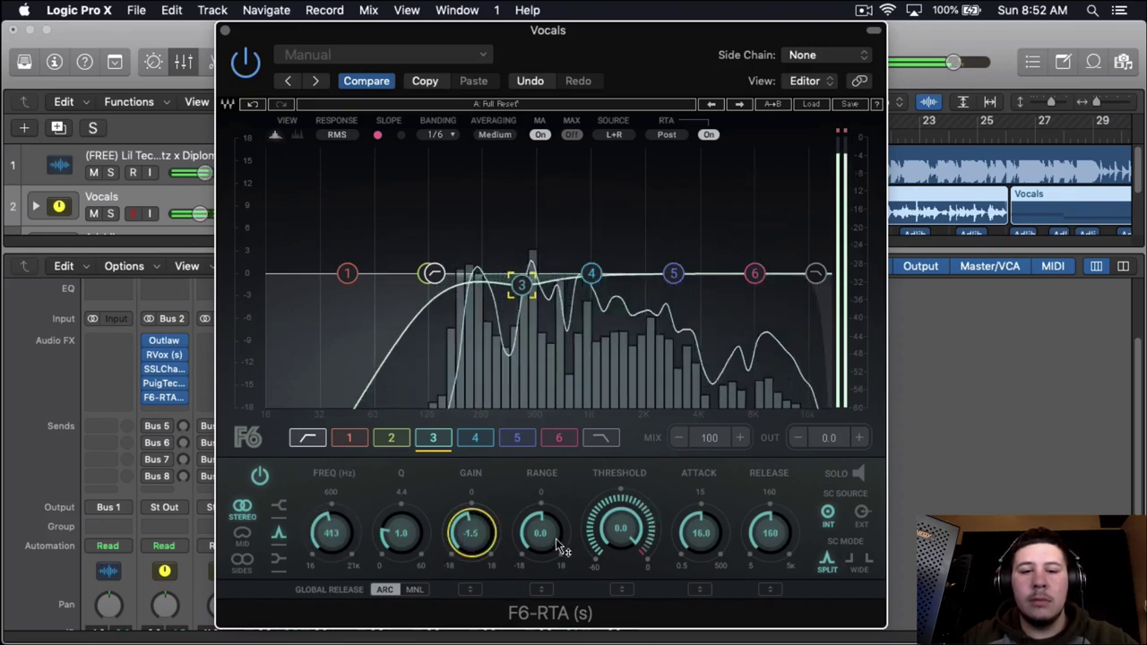
Make band 3 dynamic with range -1.5, threshold -6.8, attack 4.7 and release about 15.
scroll(562, 550, down, 2)
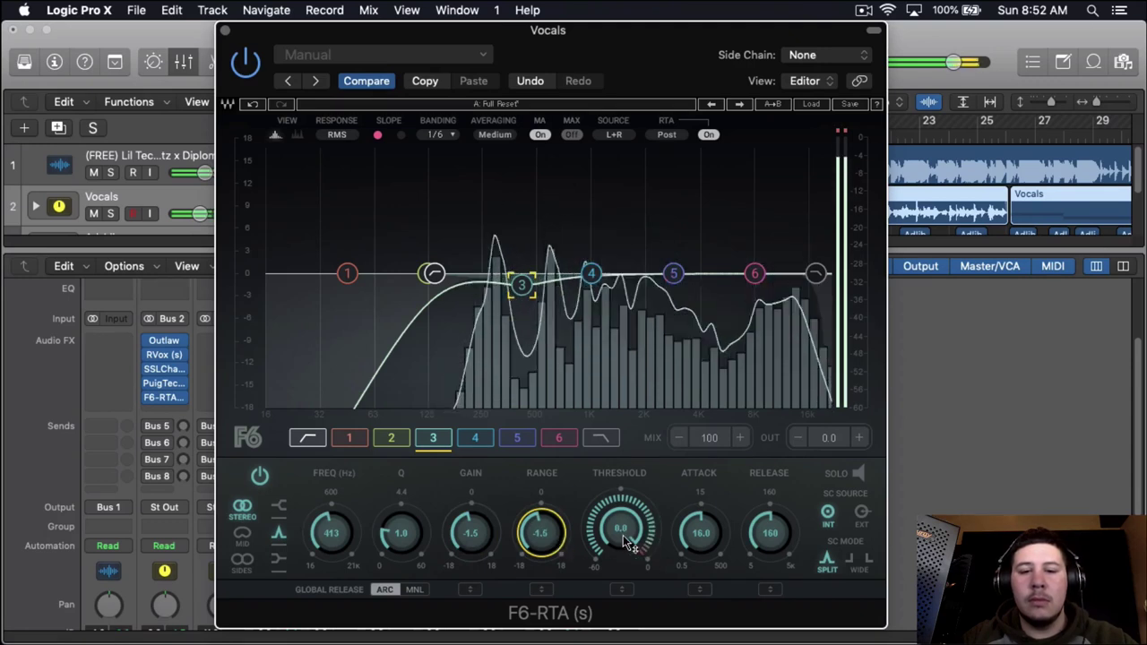
scroll(632, 545, down, 5)
scroll(724, 546, down, 3)
scroll(780, 542, down, 3)
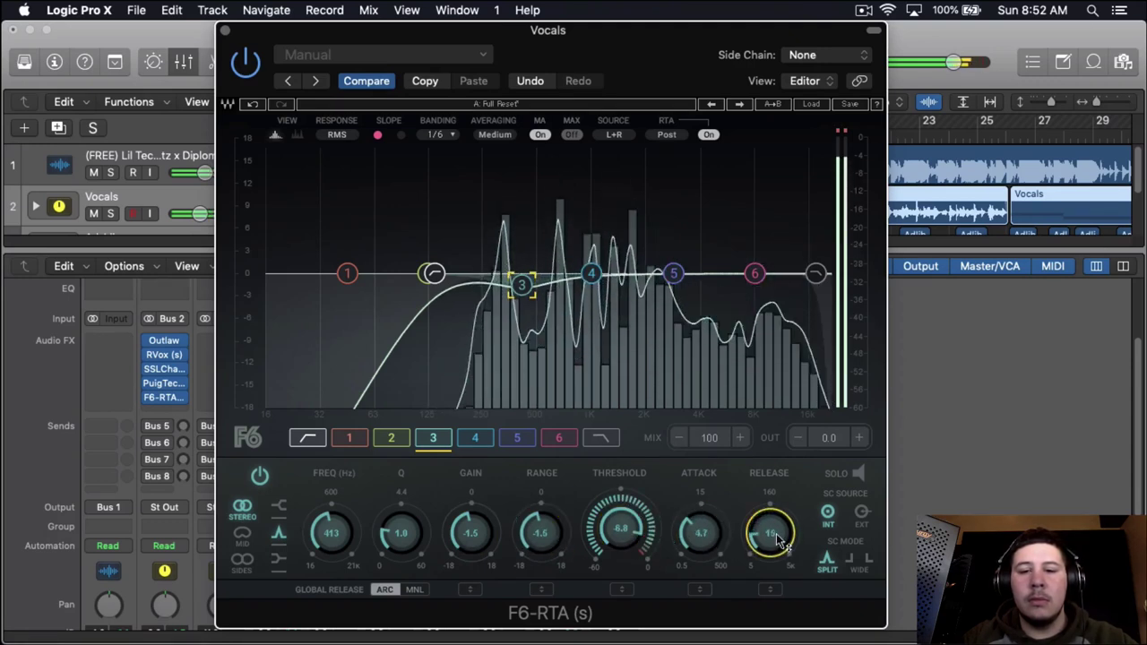
Shape F6-RTA band 6 as a high shelf at 4522 Hz with Q 0.8 and gain 2.0.
click(558, 437)
click(278, 507)
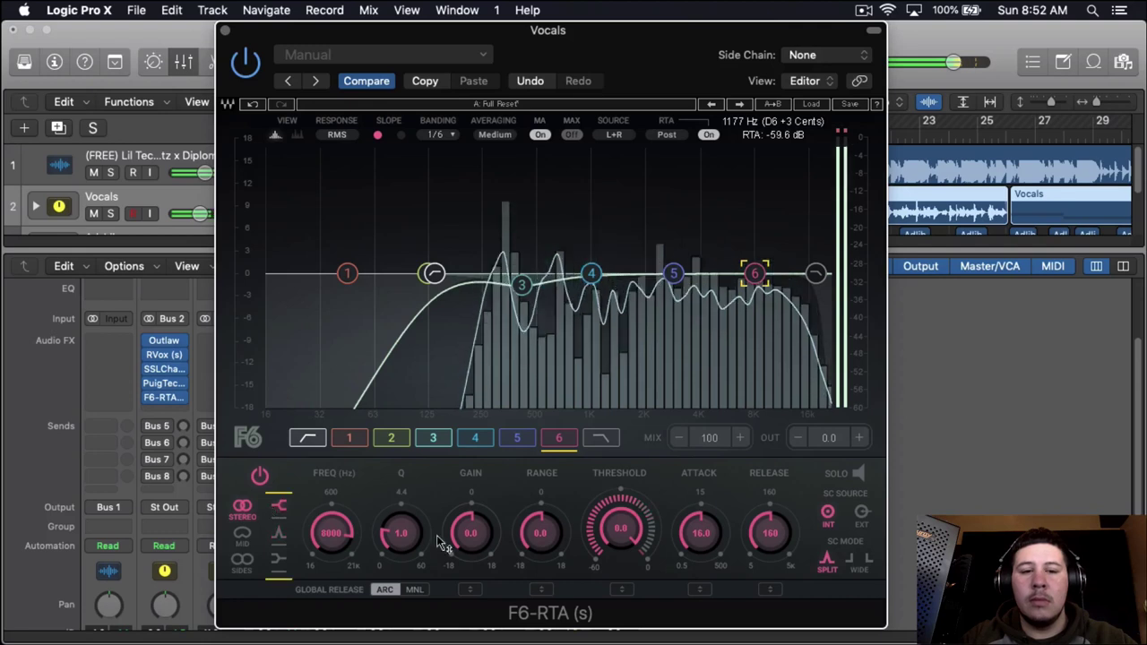
scroll(469, 534, up, 4)
scroll(396, 539, down, 1)
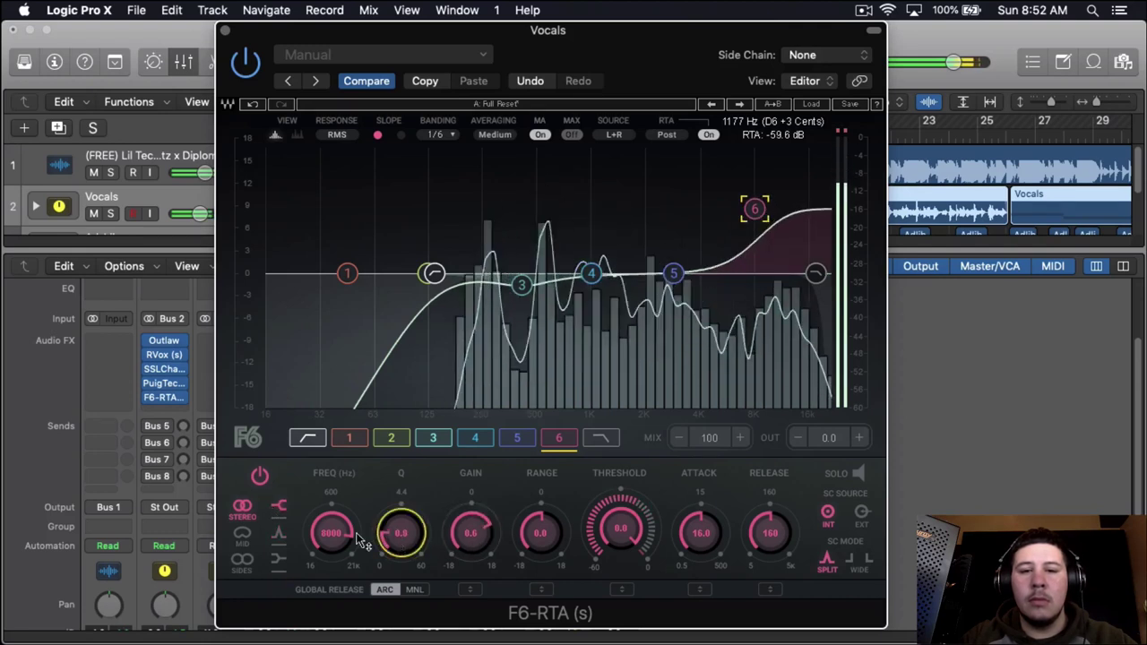
scroll(329, 533, down, 5)
scroll(480, 544, down, 4)
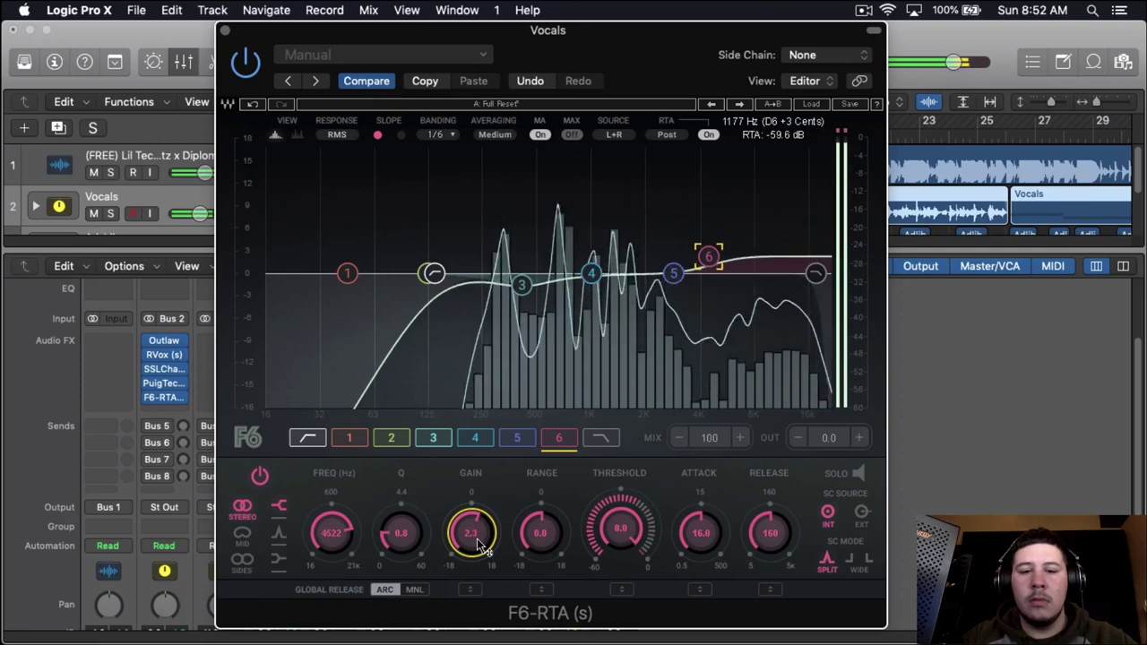
Make band 6 dynamic with range 1.3, threshold -16.0, attack 2.4 and release 24, adjusting it during playback.
scroll(539, 534, up, 3)
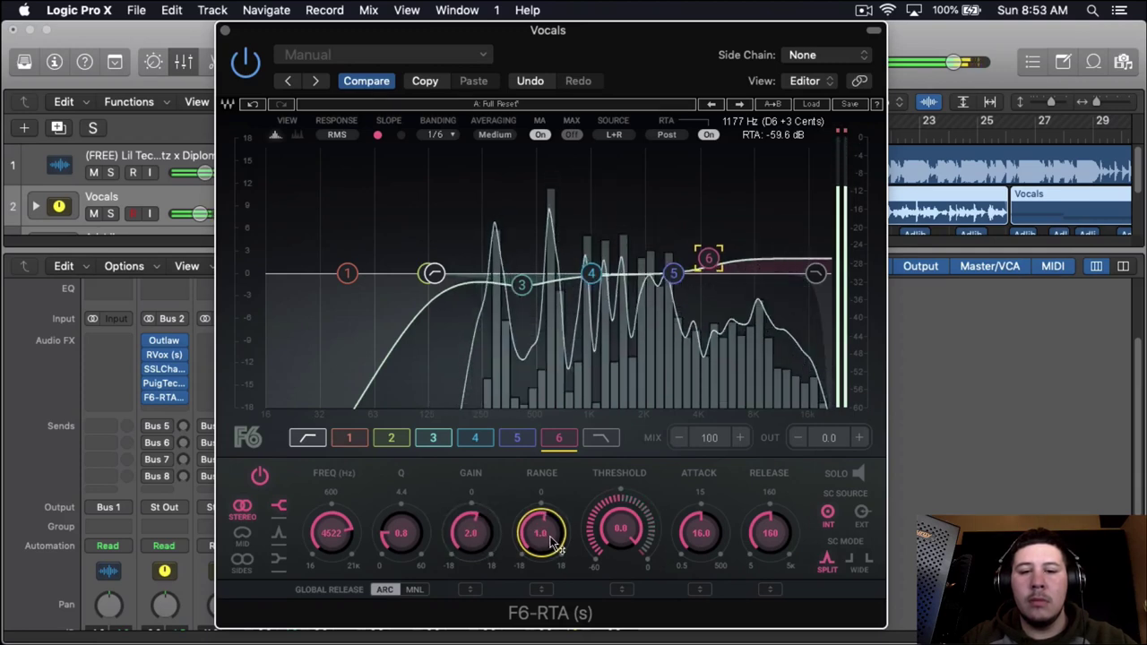
scroll(618, 532, down, 5)
scroll(769, 535, down, 3)
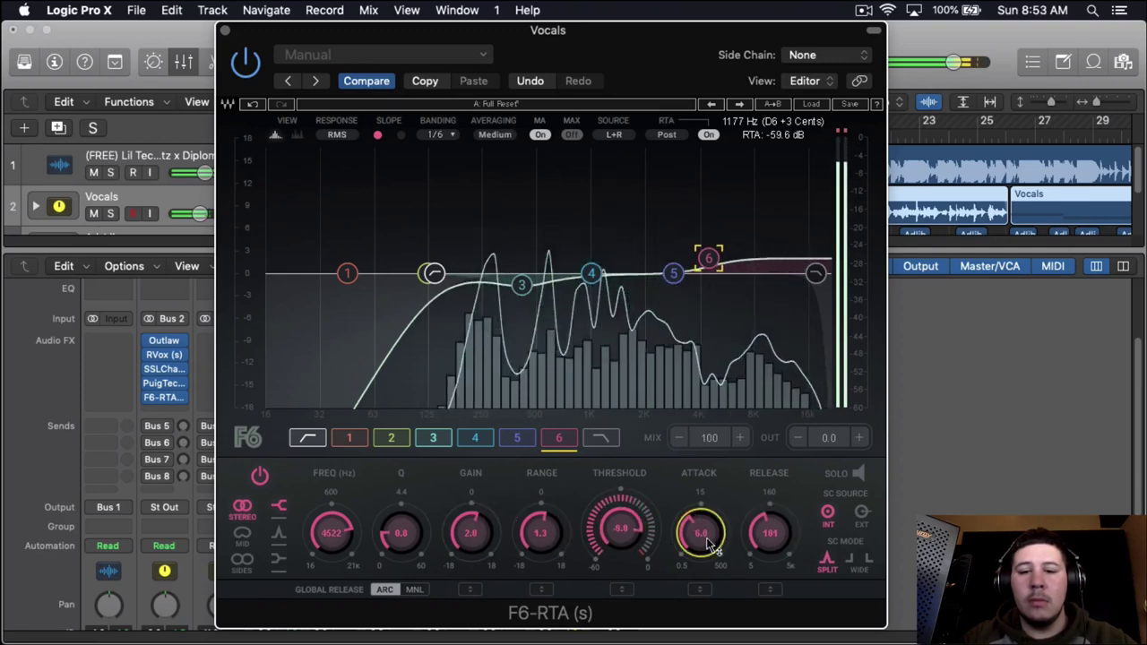
scroll(699, 536, down, 5)
scroll(638, 535, down, 2)
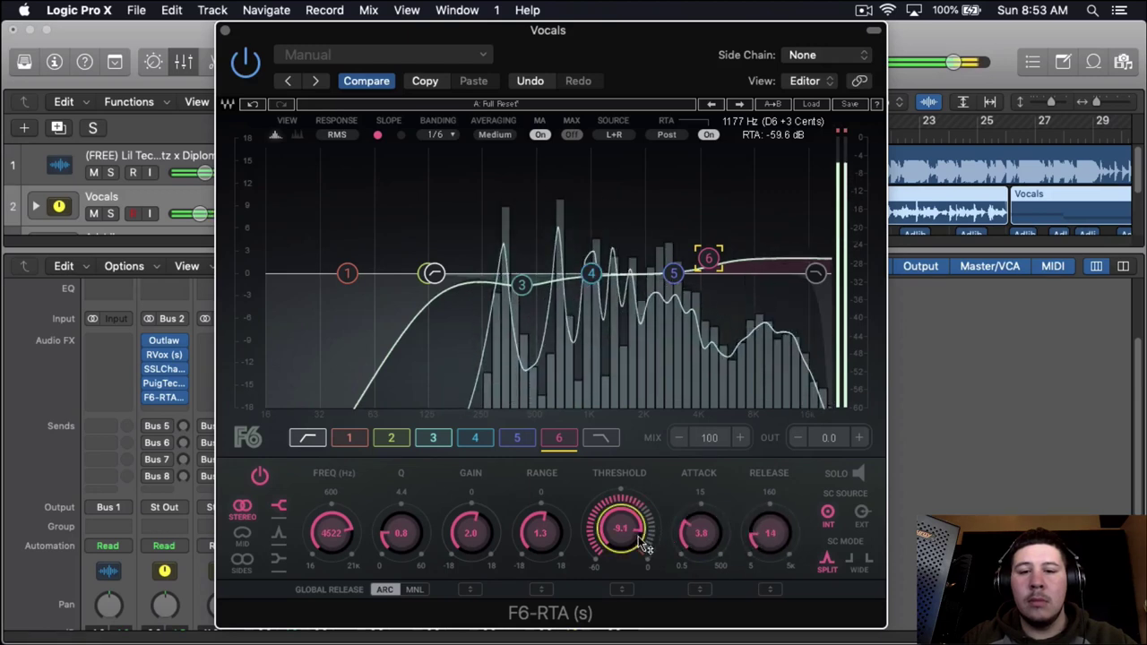
scroll(781, 548, up, 2)
scroll(782, 548, up, 4)
scroll(695, 541, down, 2)
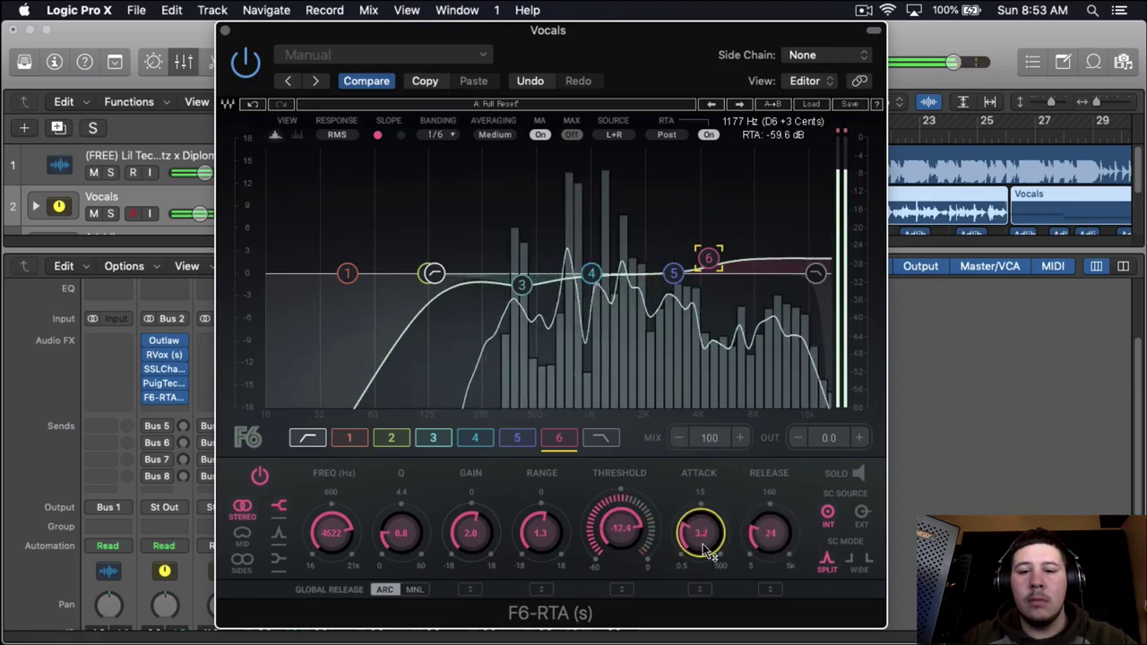
scroll(643, 548, down, 3)
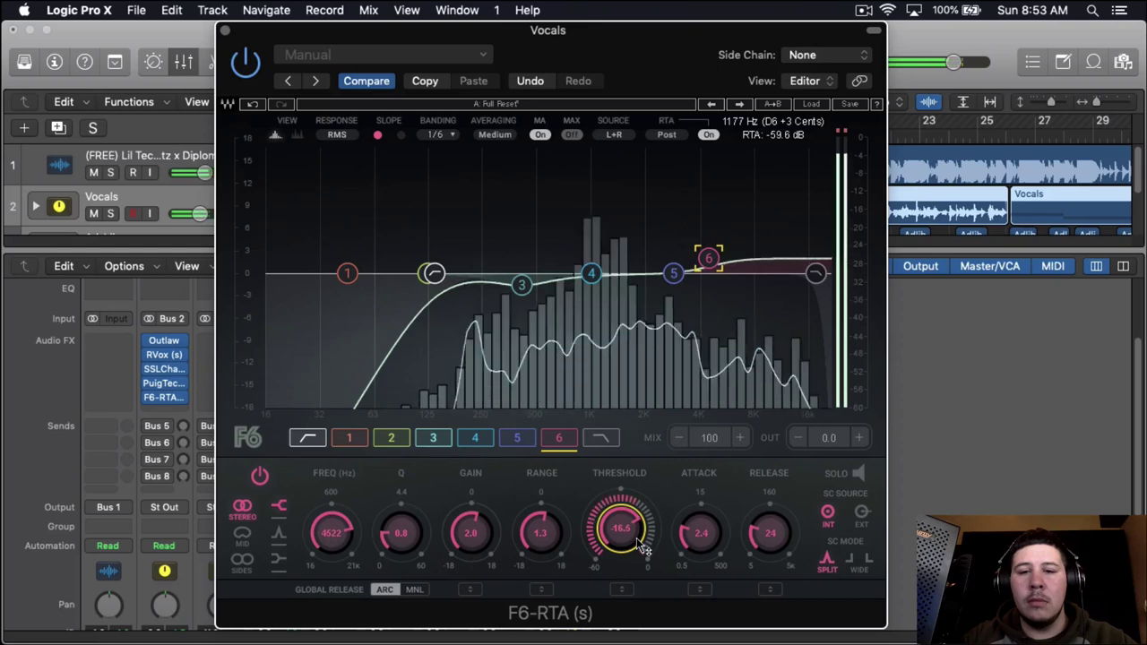
scroll(643, 548, up, 1)
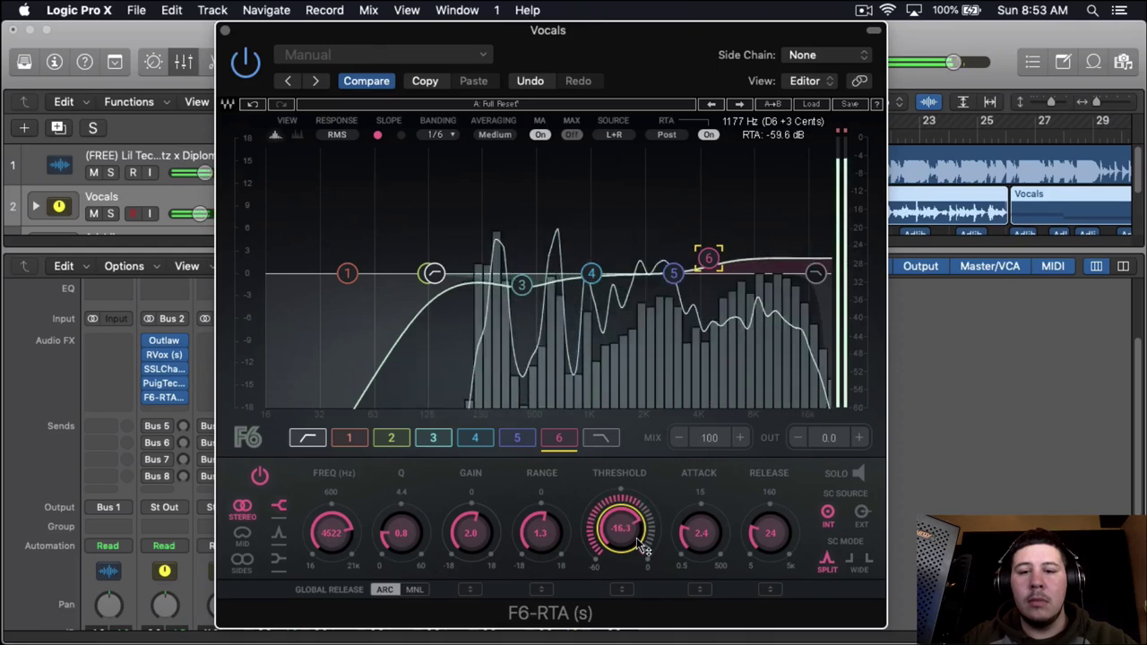
scroll(643, 548, up, 1)
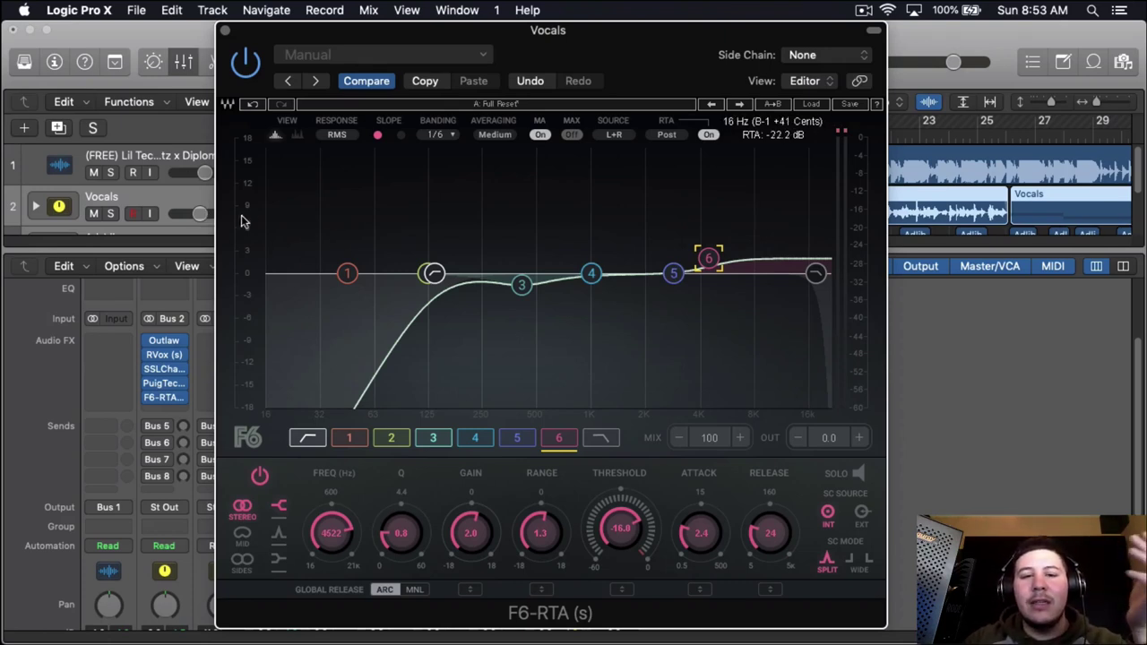
Close F6-RTA and insert Logic's Compressor below it on the Vocals channel.
click(226, 31)
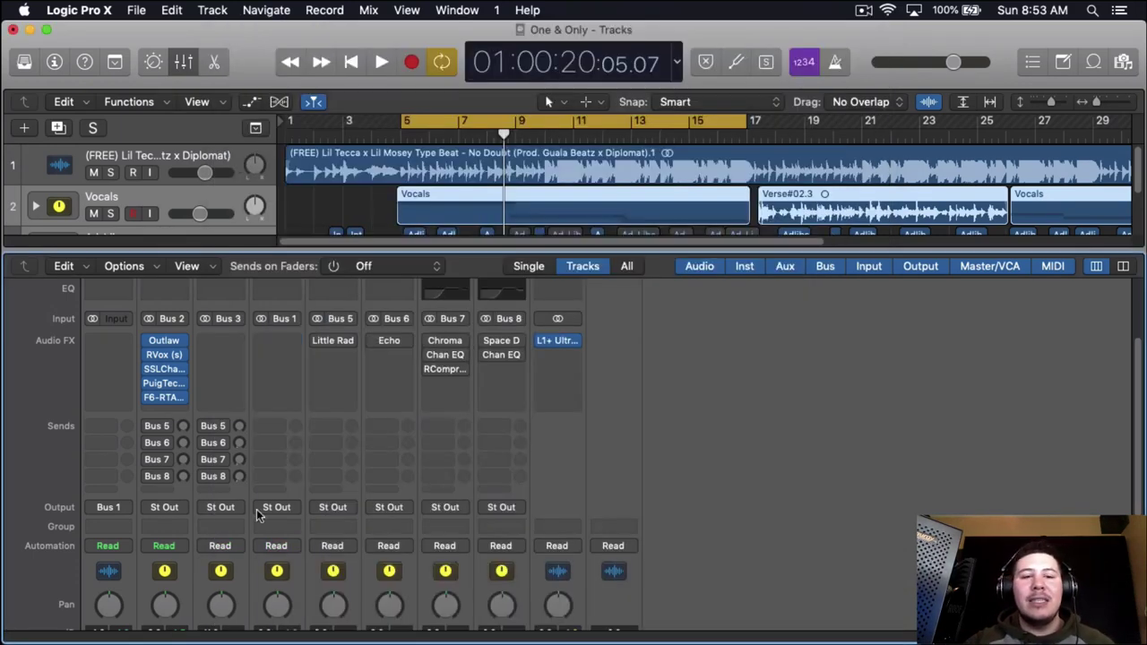
click(178, 404)
mouse_move(224, 471)
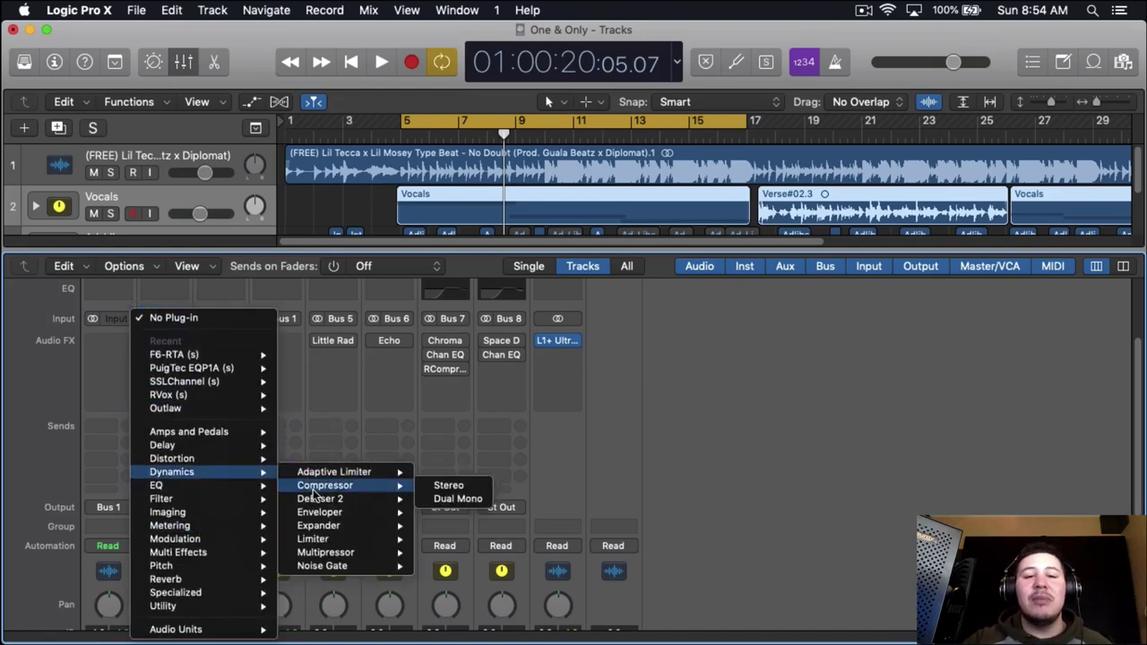
click(313, 485)
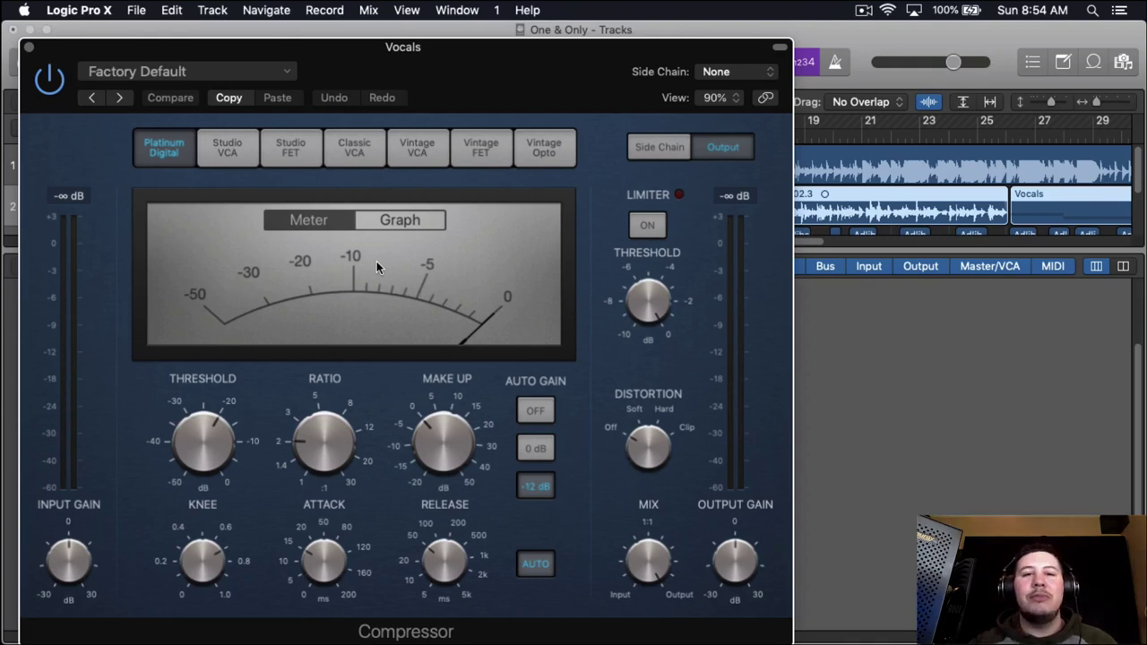
Switch the Compressor to the Studio FET model and turn its auto gain off.
click(269, 161)
drag(552, 69, 647, 69)
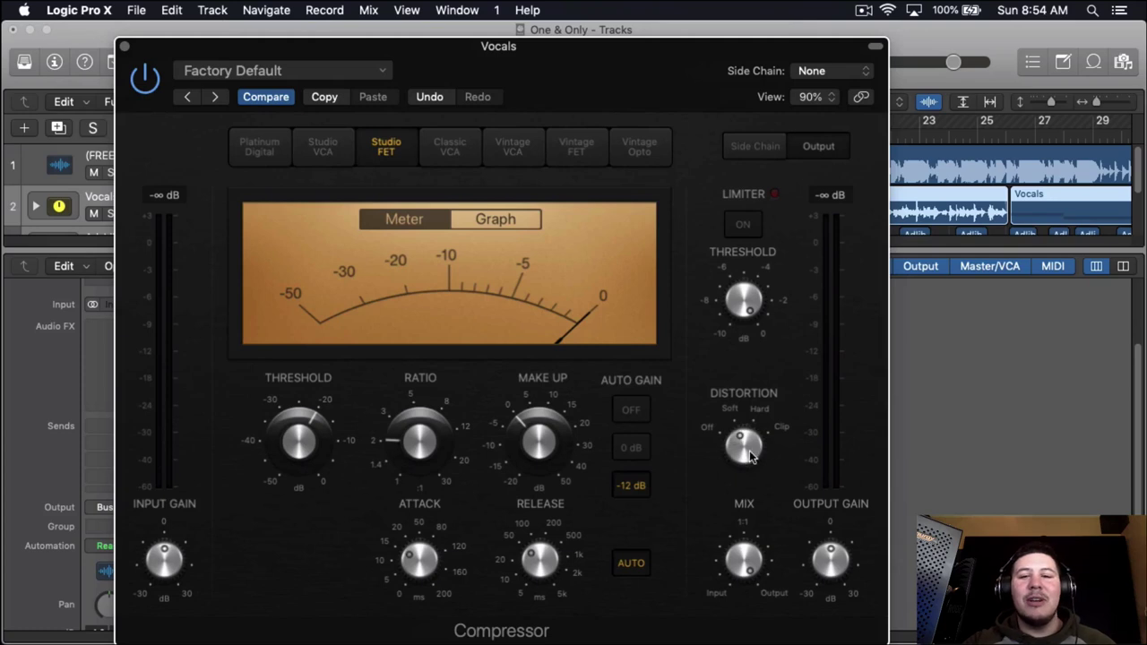
click(640, 409)
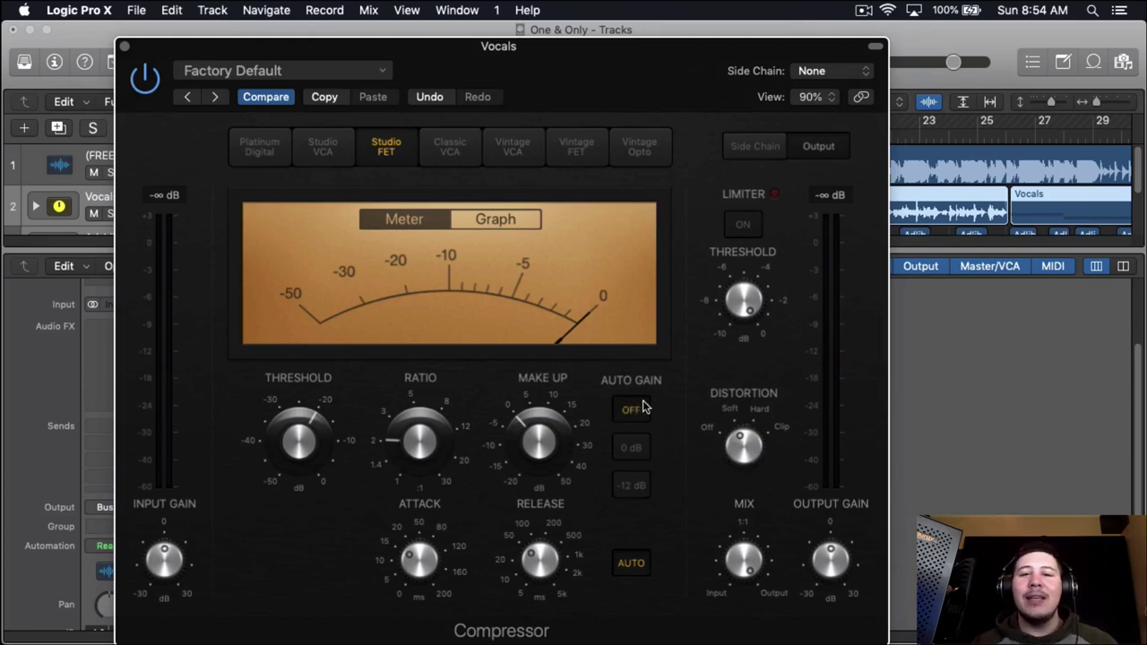
Compare the Compressor's circuit models, including Platinum Digital, Studio VCA, Vintage FET, Studio FET and Vintage Opto.
click(641, 154)
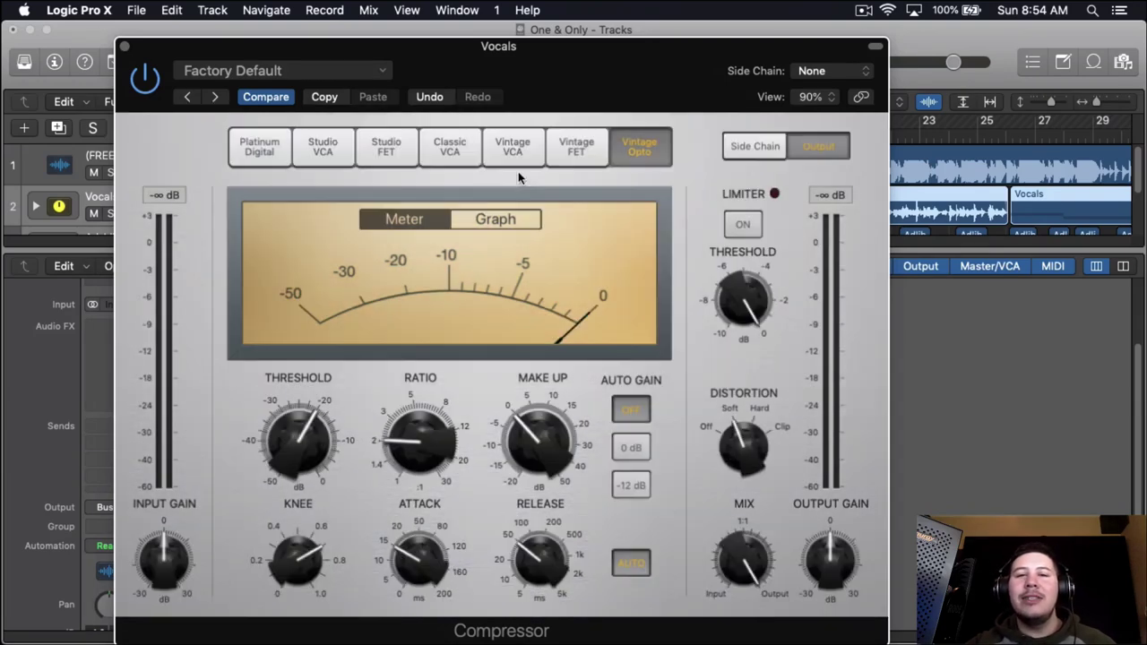
click(361, 158)
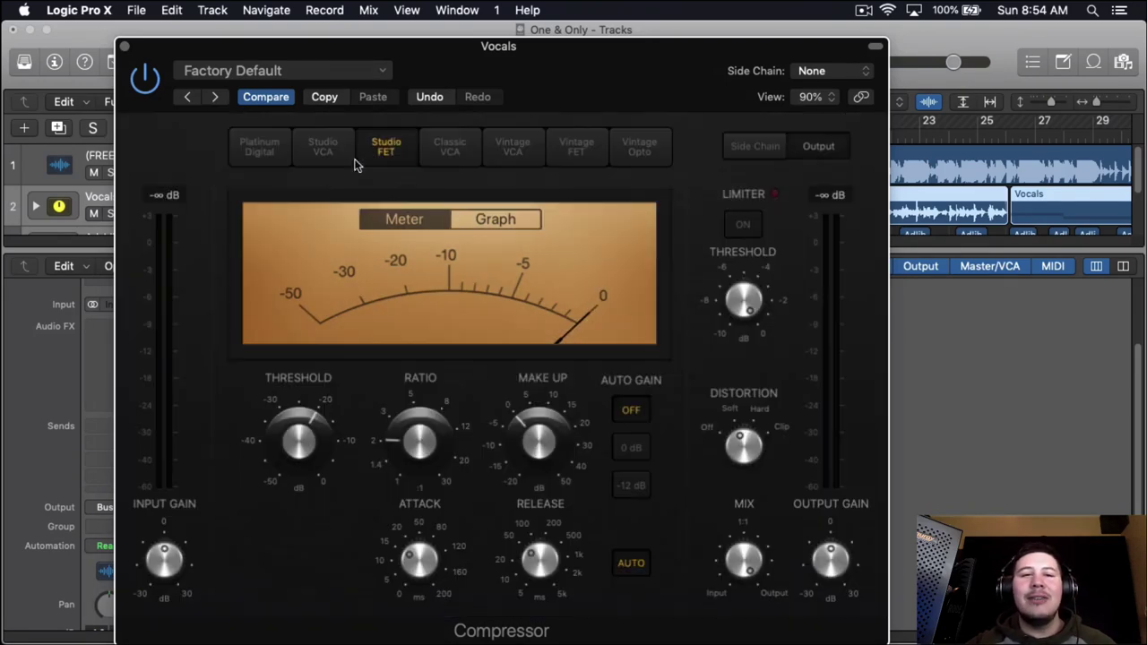
click(248, 158)
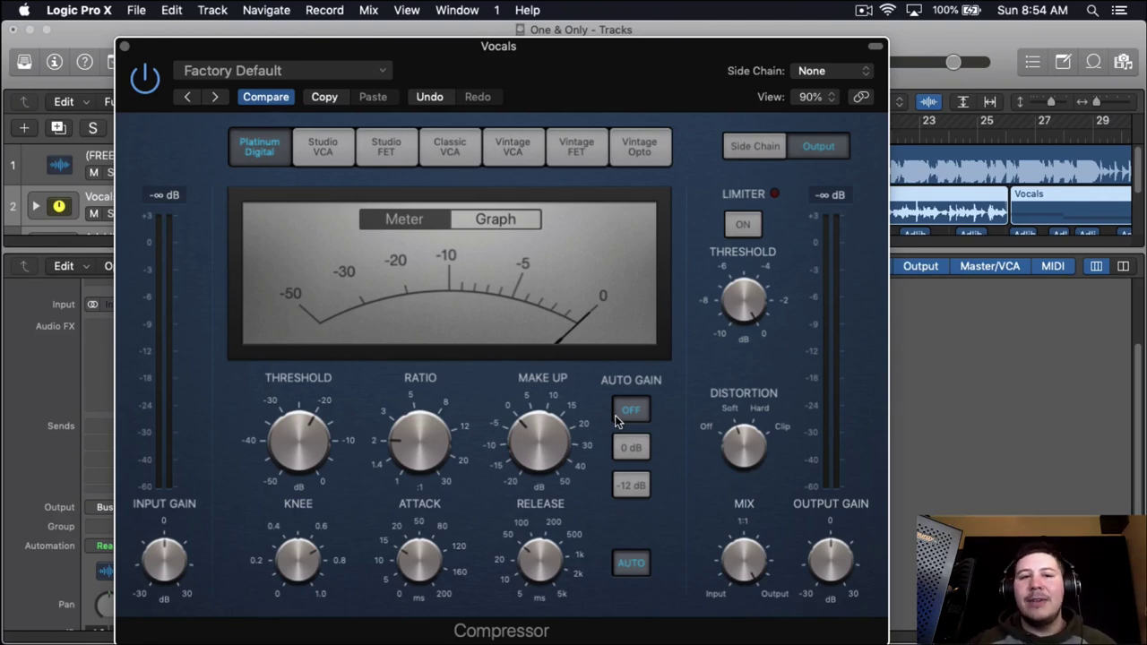
click(315, 148)
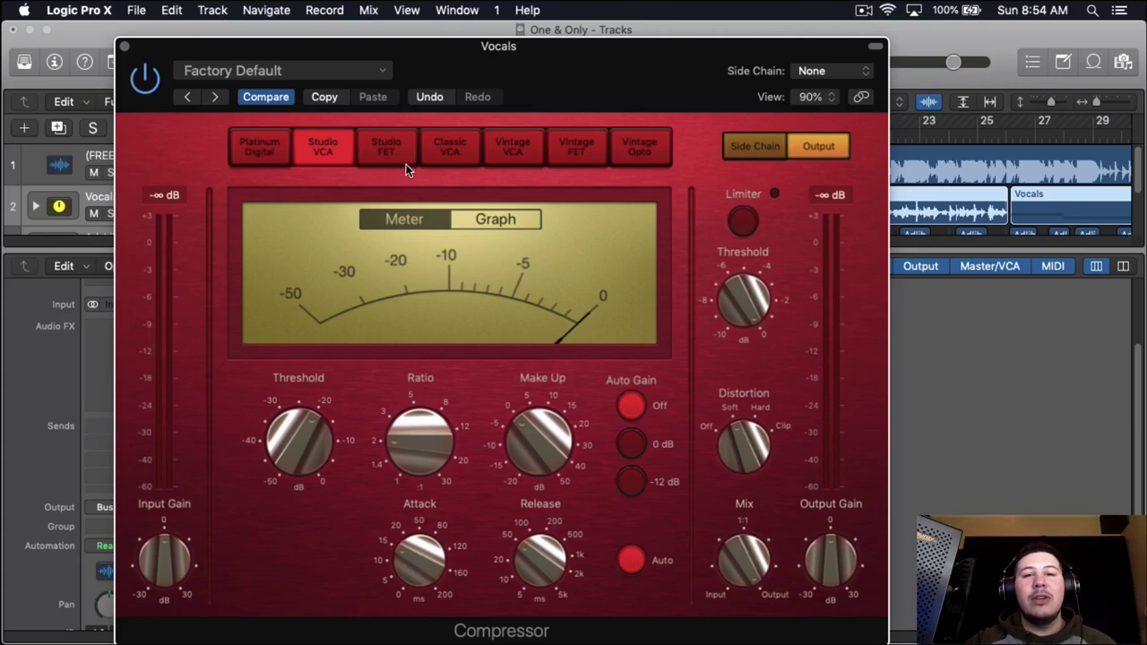
click(611, 154)
click(580, 155)
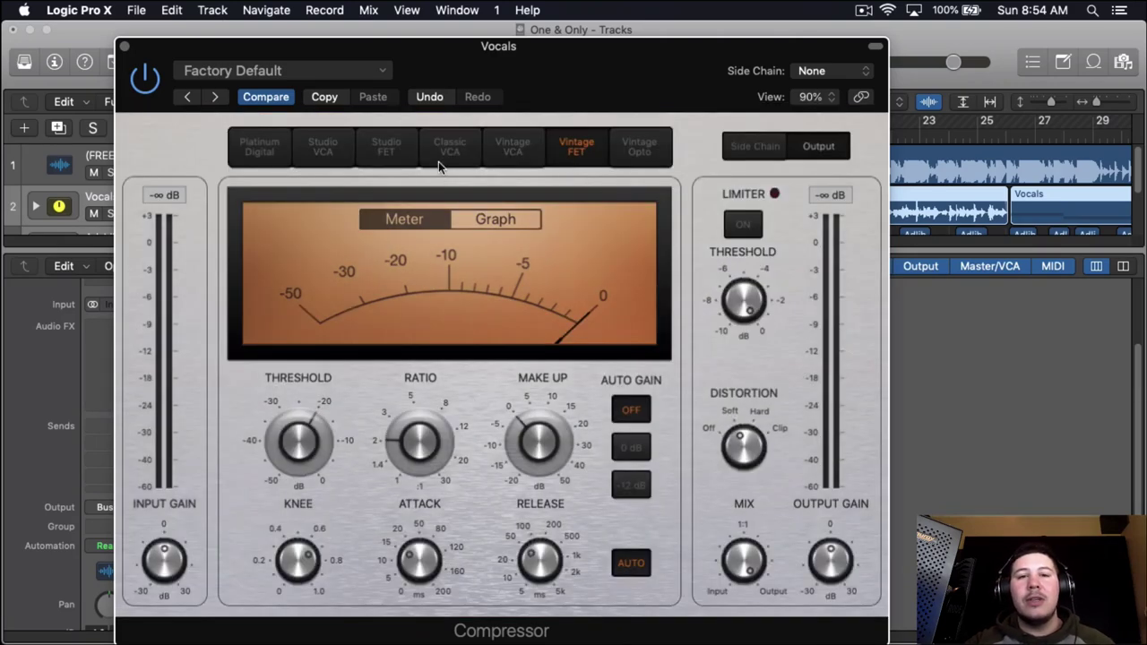
click(386, 148)
drag(606, 60, 618, 54)
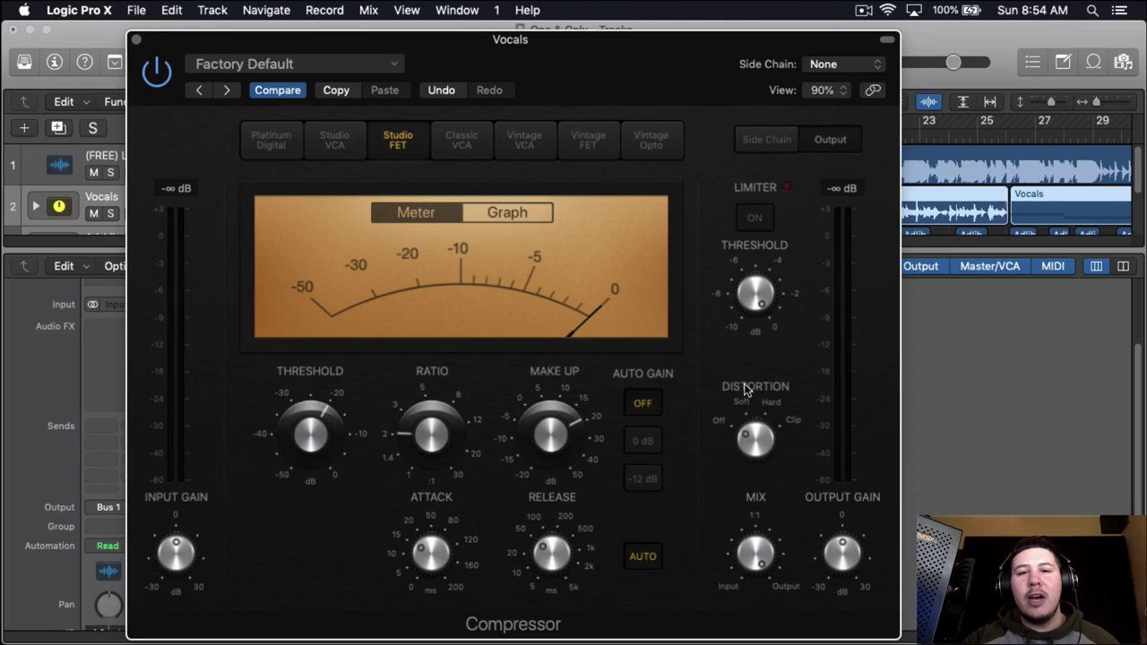
click(647, 140)
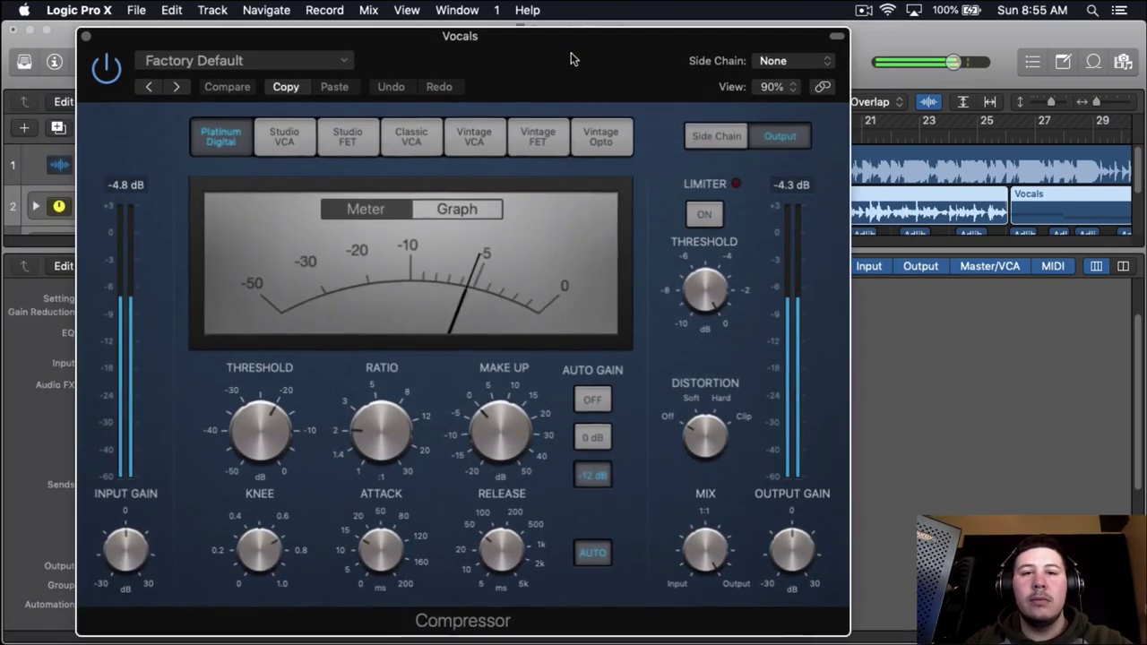
Turn off the Compressor's auto gain and distortion, trying Studio FET before switching to the Vintage Opto model.
click(348, 136)
click(592, 400)
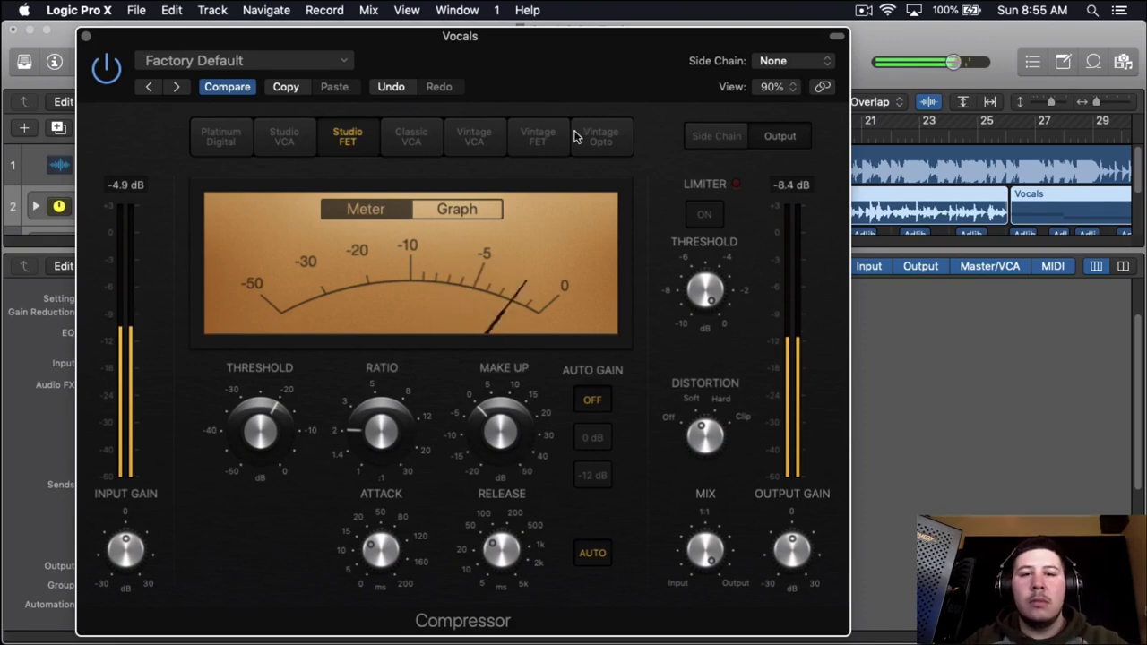
click(601, 139)
drag(683, 430, 692, 451)
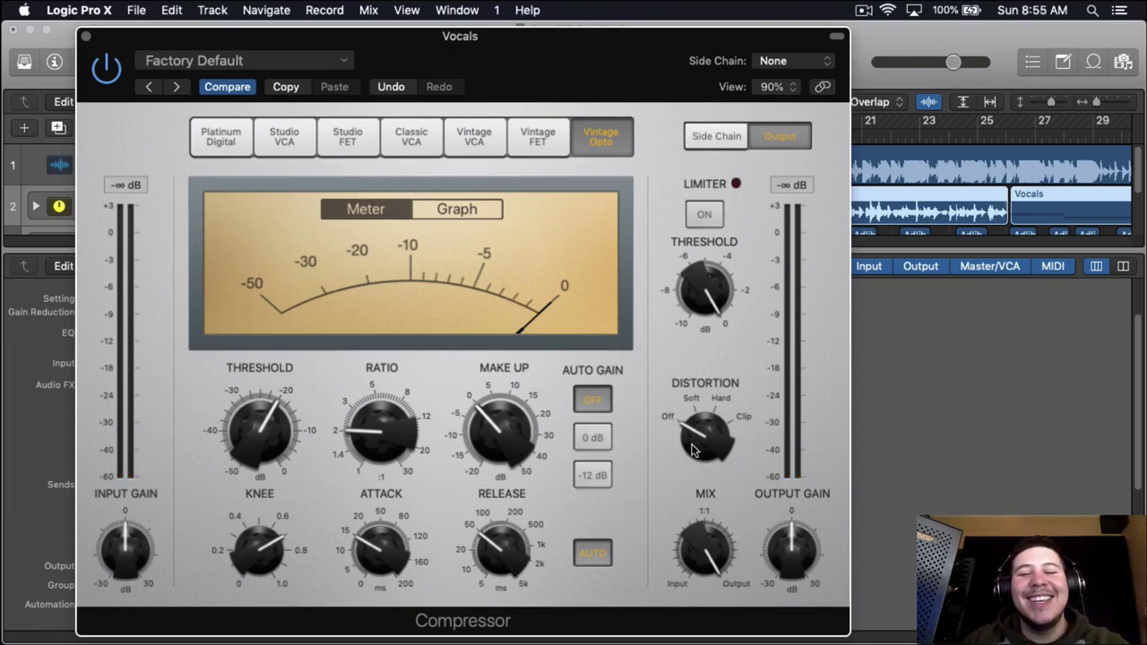
Play the song and set the Compressor's distortion to Soft and its threshold to about -22 dB.
key(space)
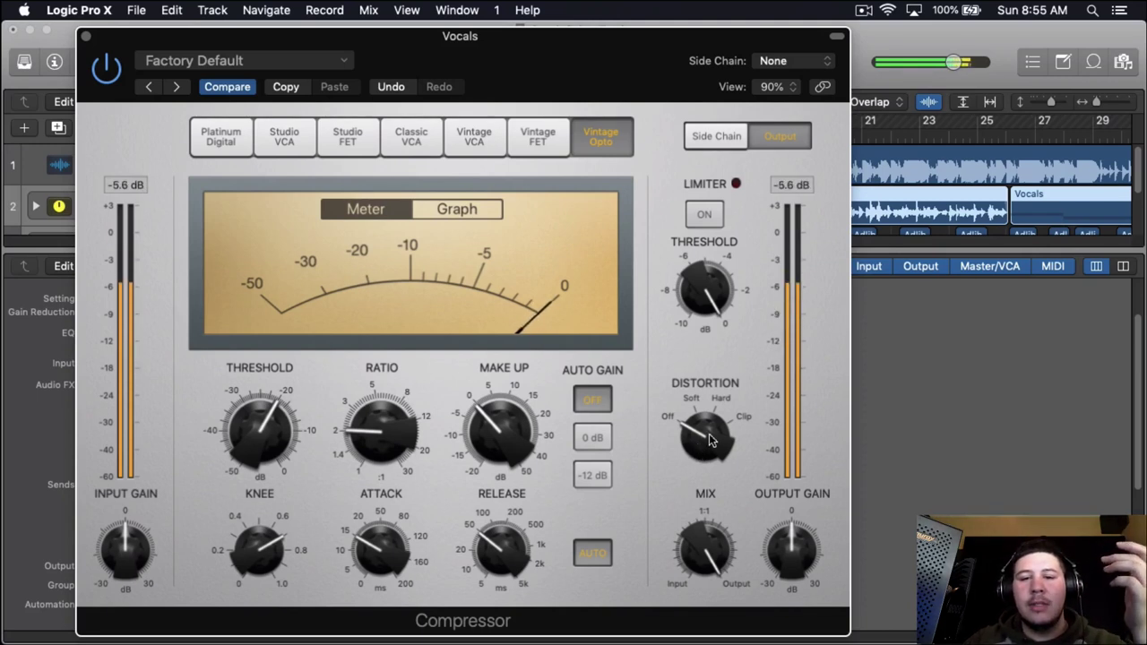
drag(708, 439, 708, 432)
drag(266, 445, 264, 450)
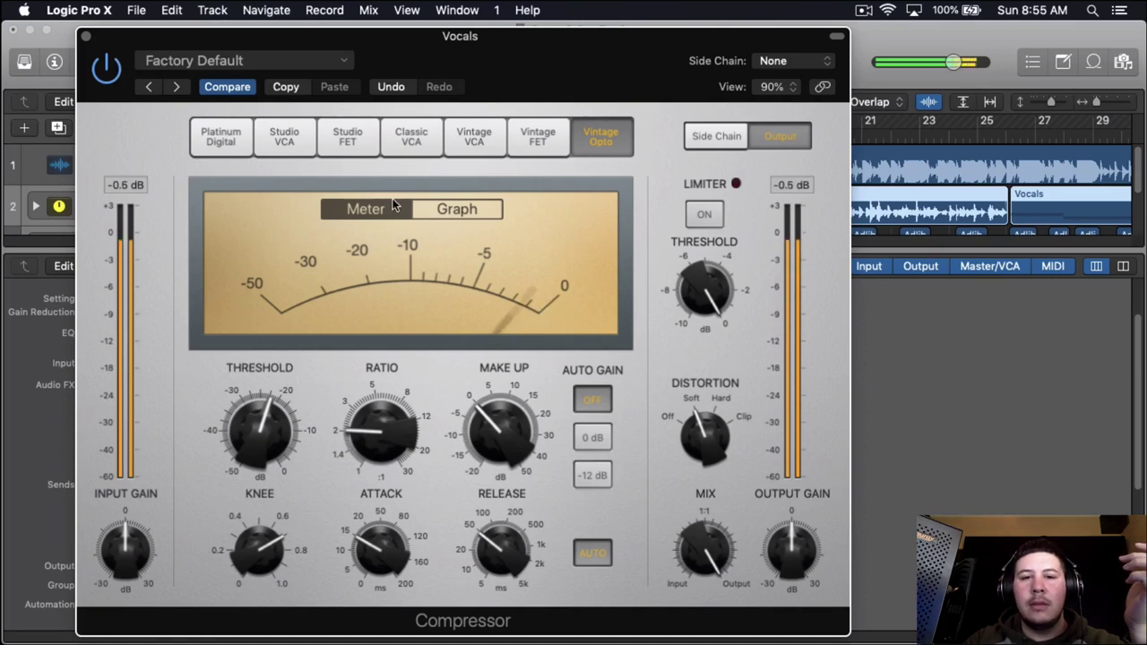
drag(705, 434, 701, 458)
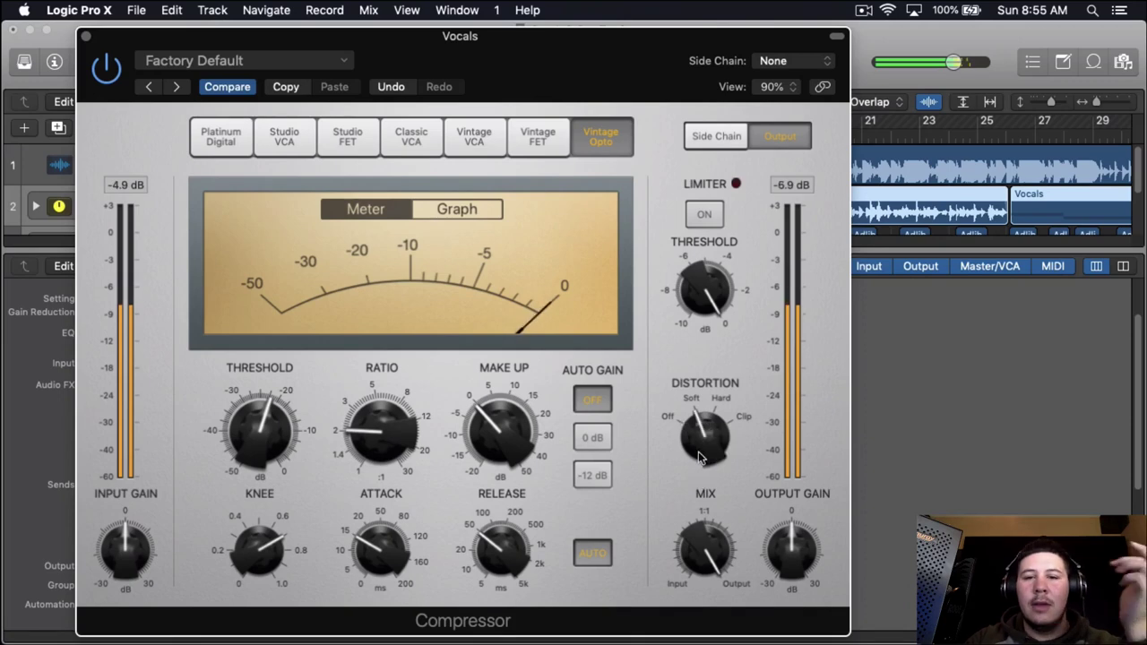
Switch the Compressor to Studio FET, raise the threshold to about -6 dB, and close the plug-in.
click(353, 141)
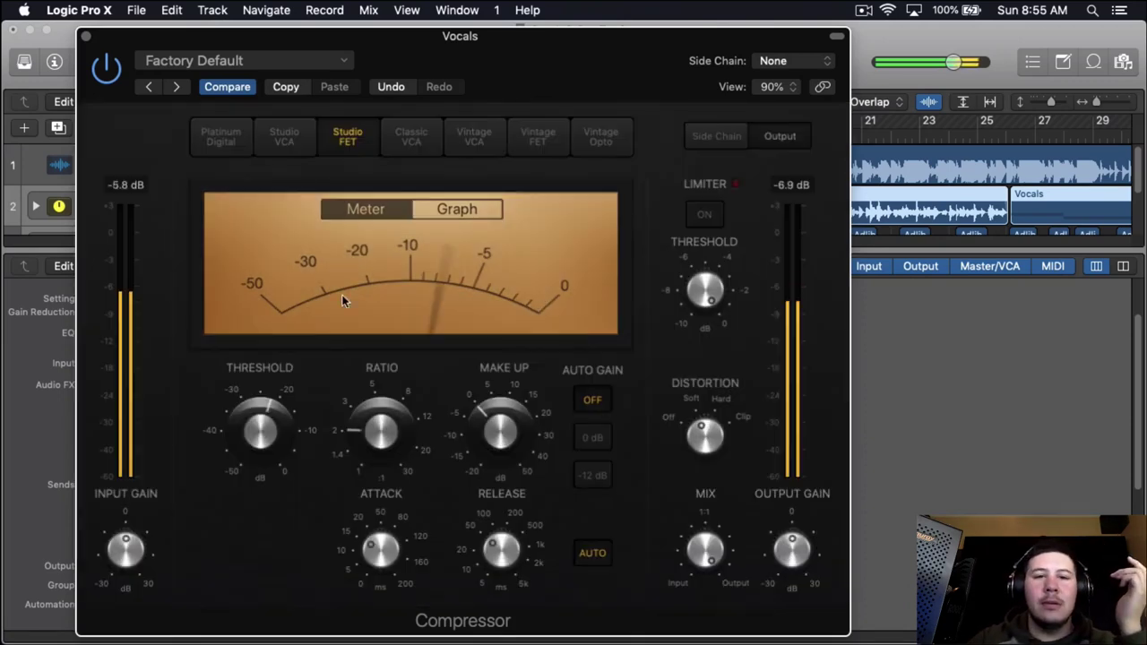
drag(278, 419, 308, 355)
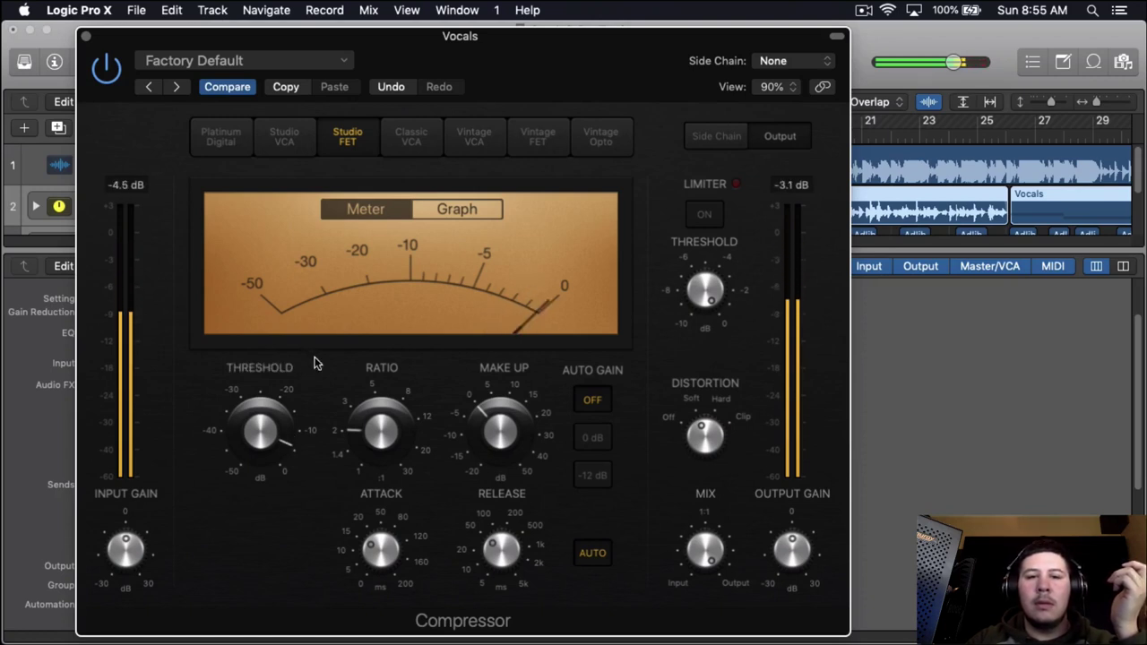
click(85, 36)
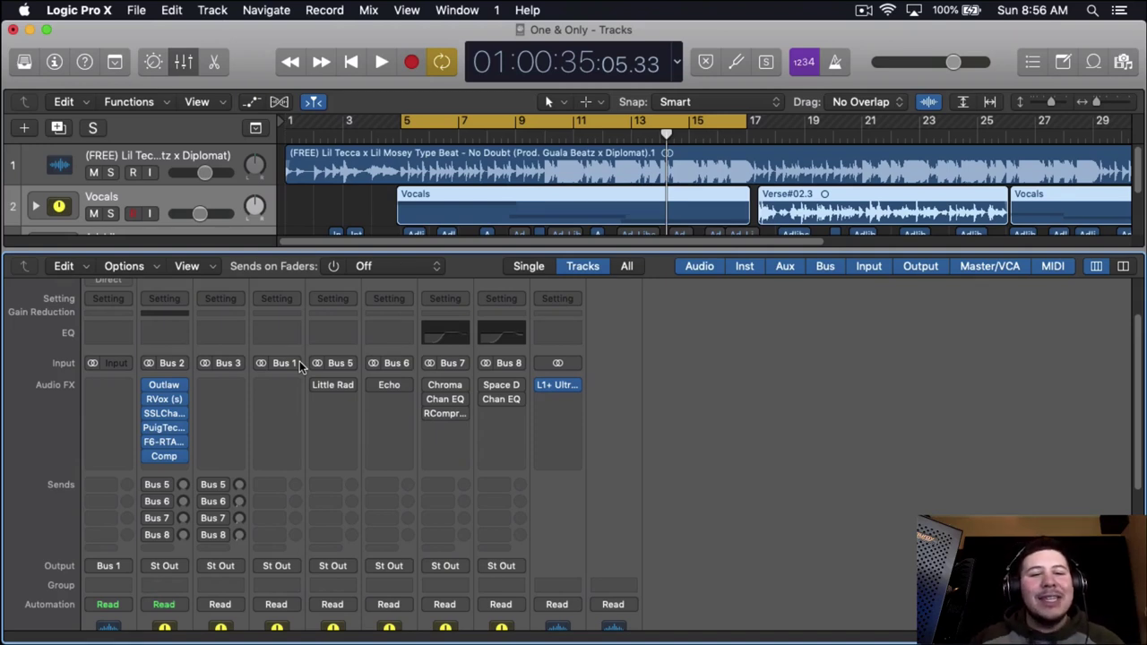
Insert the stereo Waves CLA-2A plug-in below the Compressor on the Vocals channel.
click(171, 471)
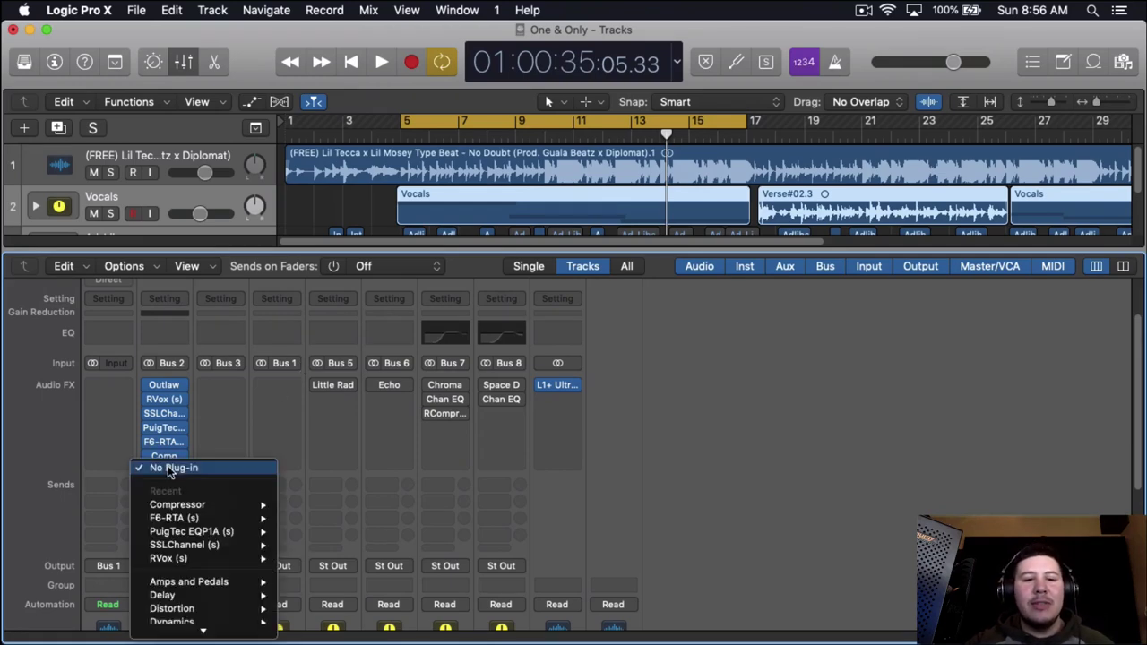
mouse_move(180, 628)
mouse_move(313, 628)
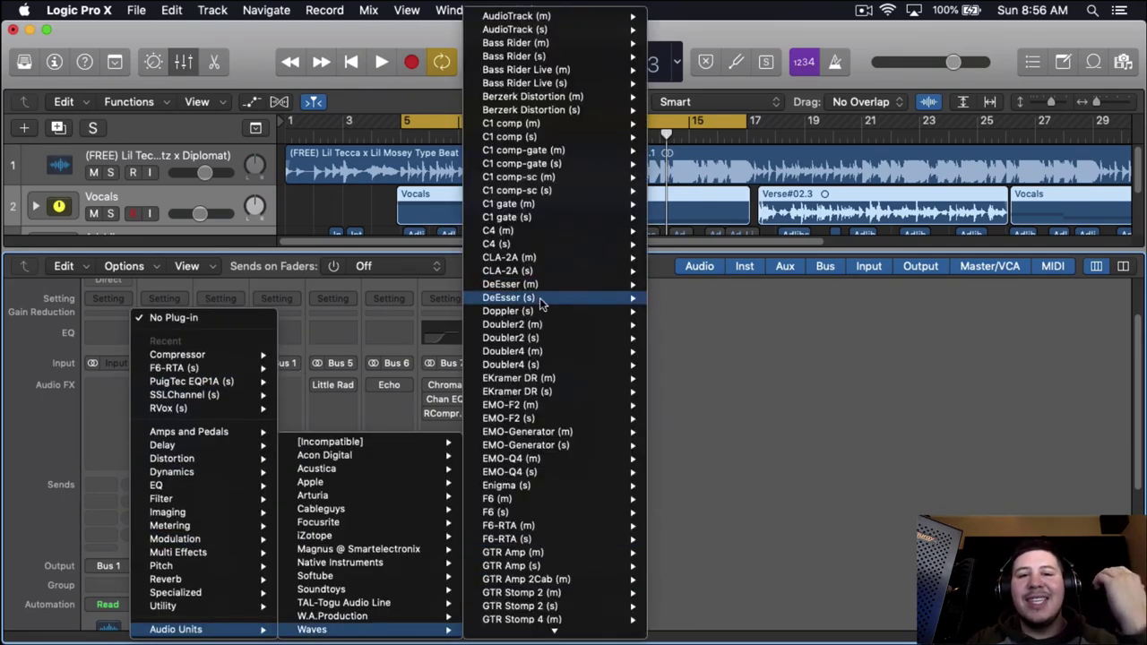
click(508, 271)
Load the Full Reset factory preset in CLA-2A and turn its HiFreq control away from Flat.
click(189, 71)
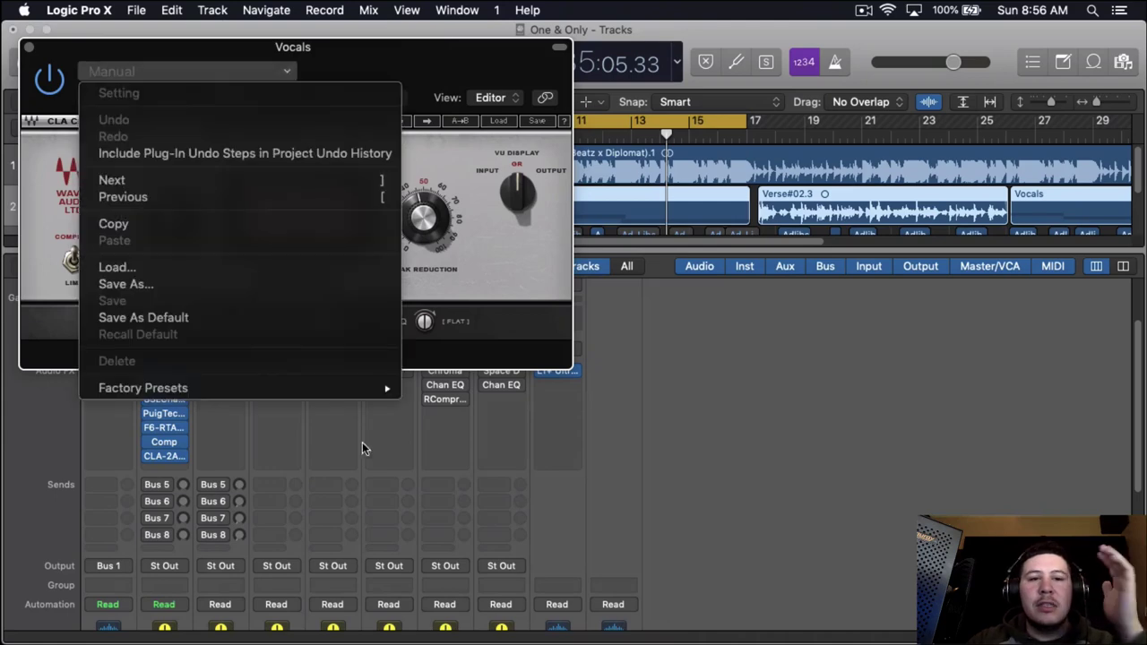
mouse_move(358, 388)
click(473, 402)
drag(430, 77, 612, 172)
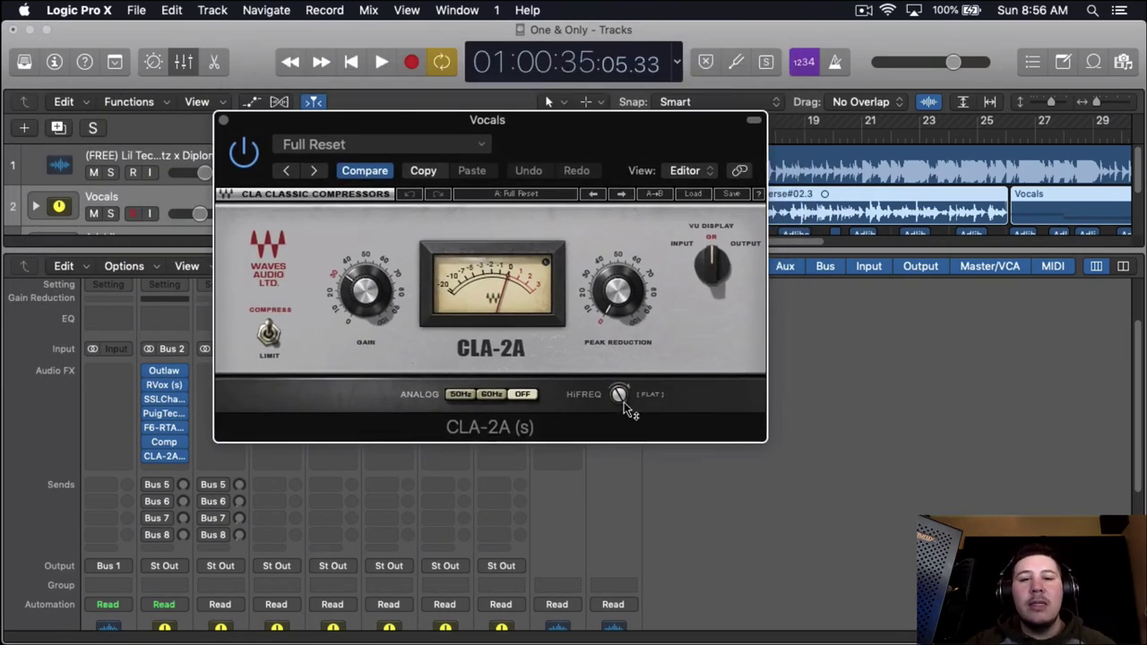
mouse_move(622, 401)
scroll(621, 398, down, 2)
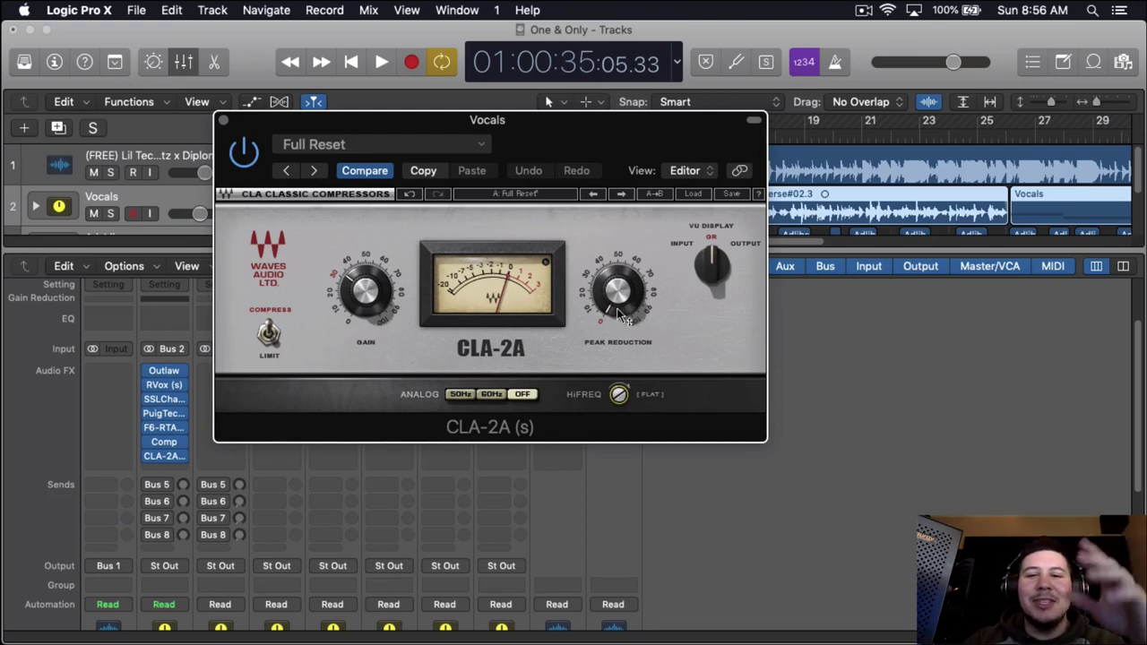
Play the song, set CLA-2A's peak reduction to about 42, stop playback, and close the plug-in.
mouse_move(609, 309)
key(space)
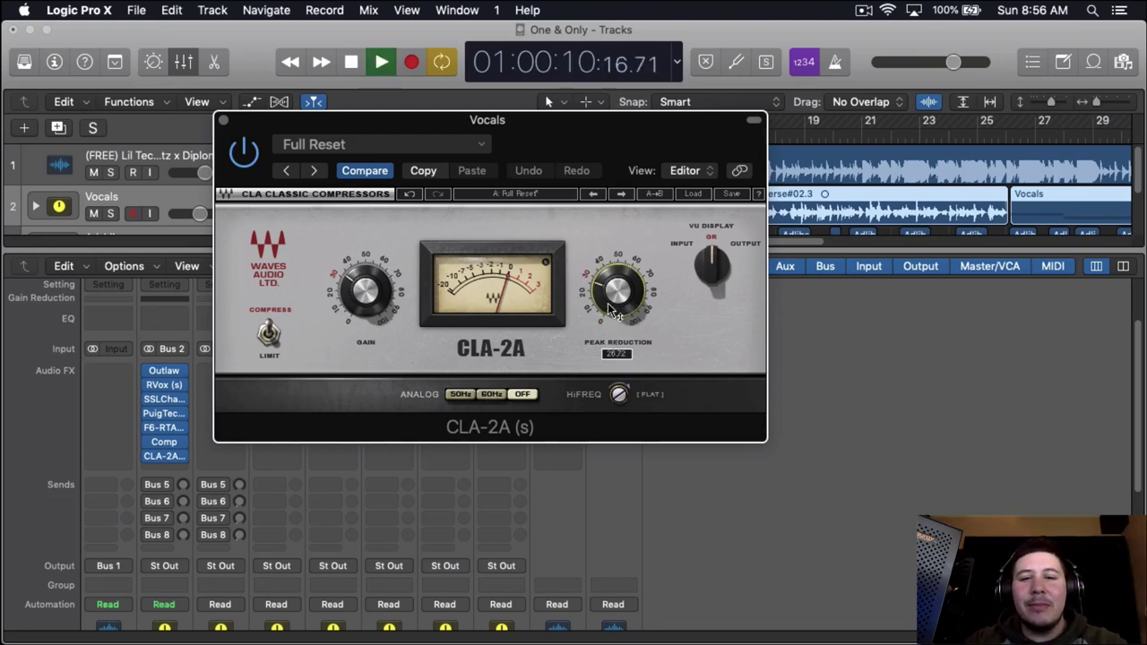
scroll(612, 305, up, 5)
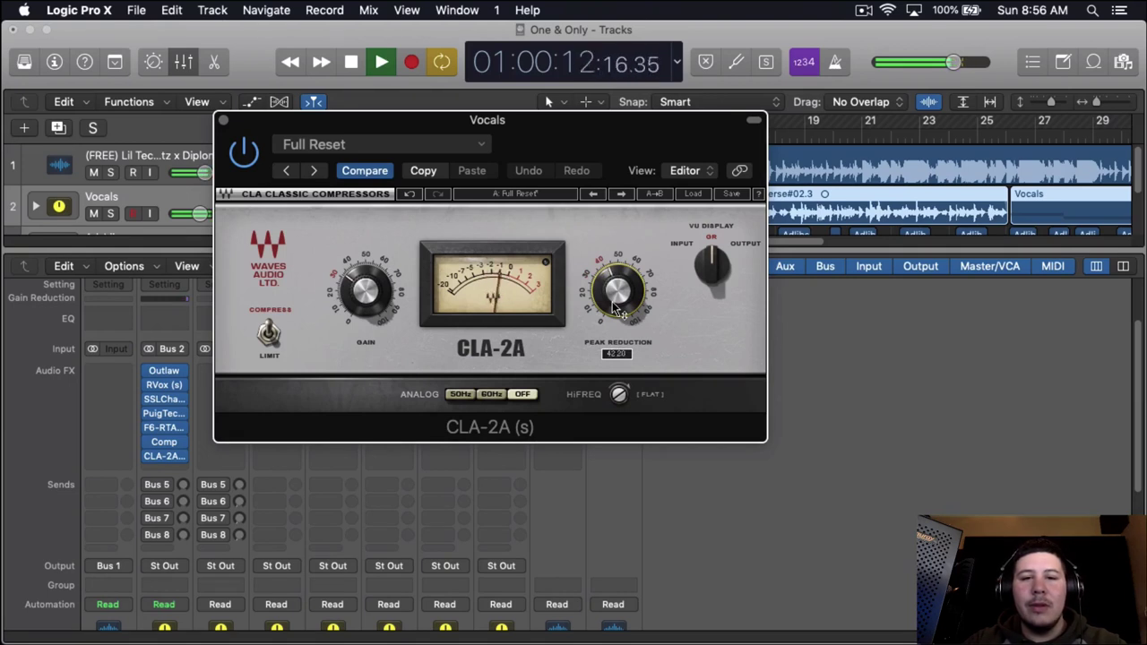
scroll(612, 301, down, 1)
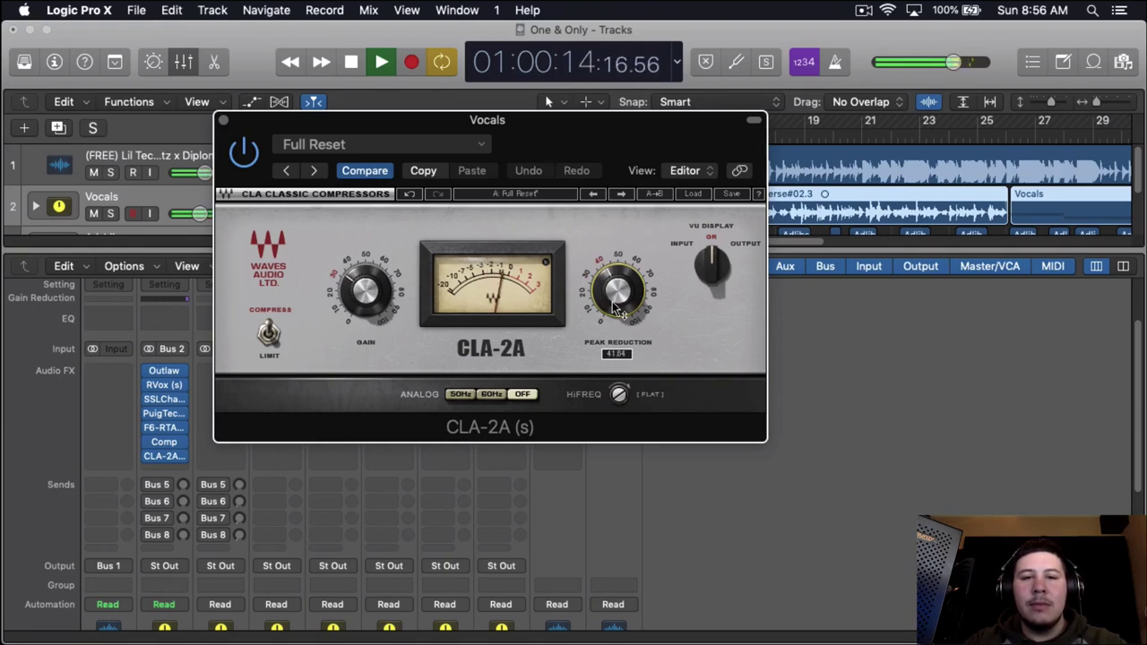
scroll(613, 305, down, 1)
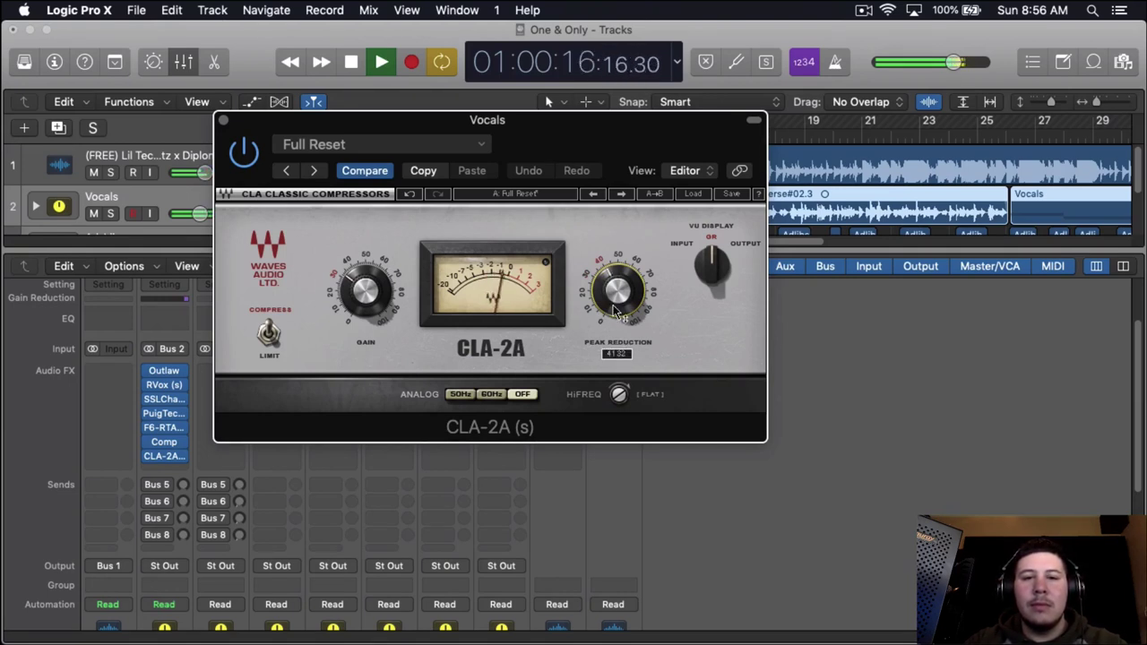
scroll(627, 309, down, 1)
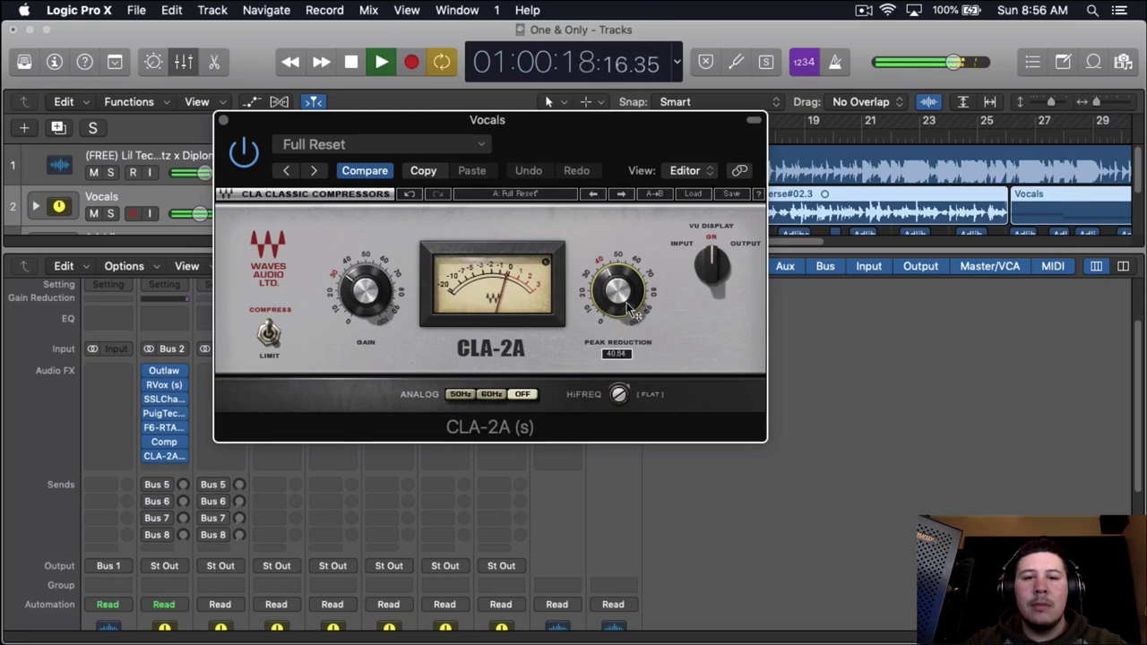
scroll(634, 311, up, 1)
key(space)
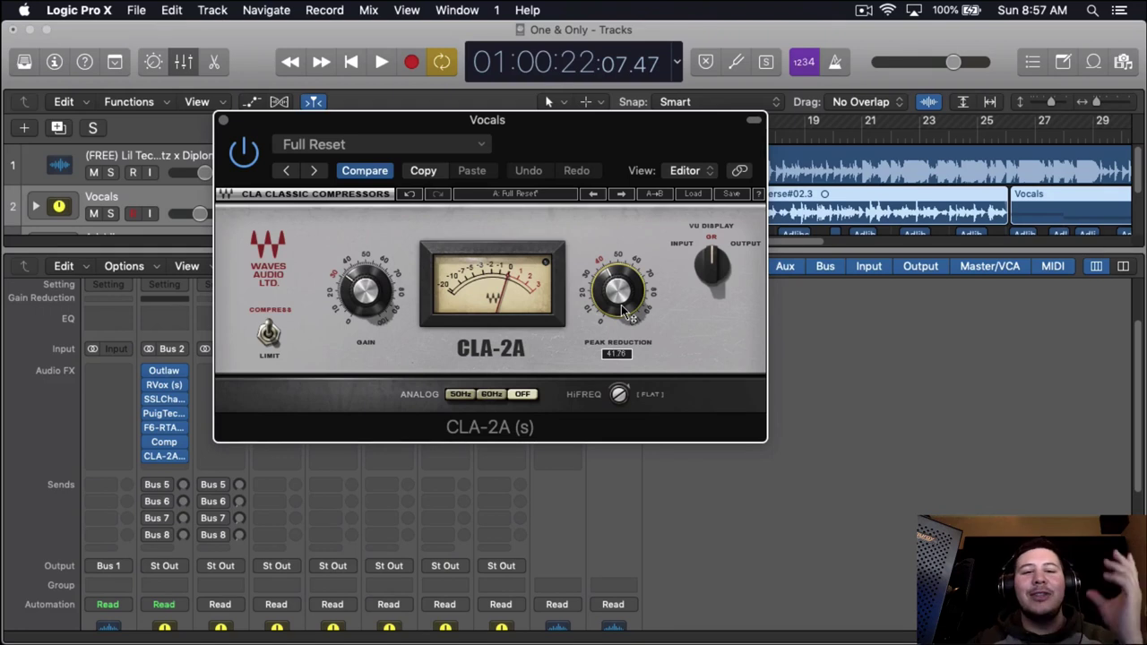
click(224, 121)
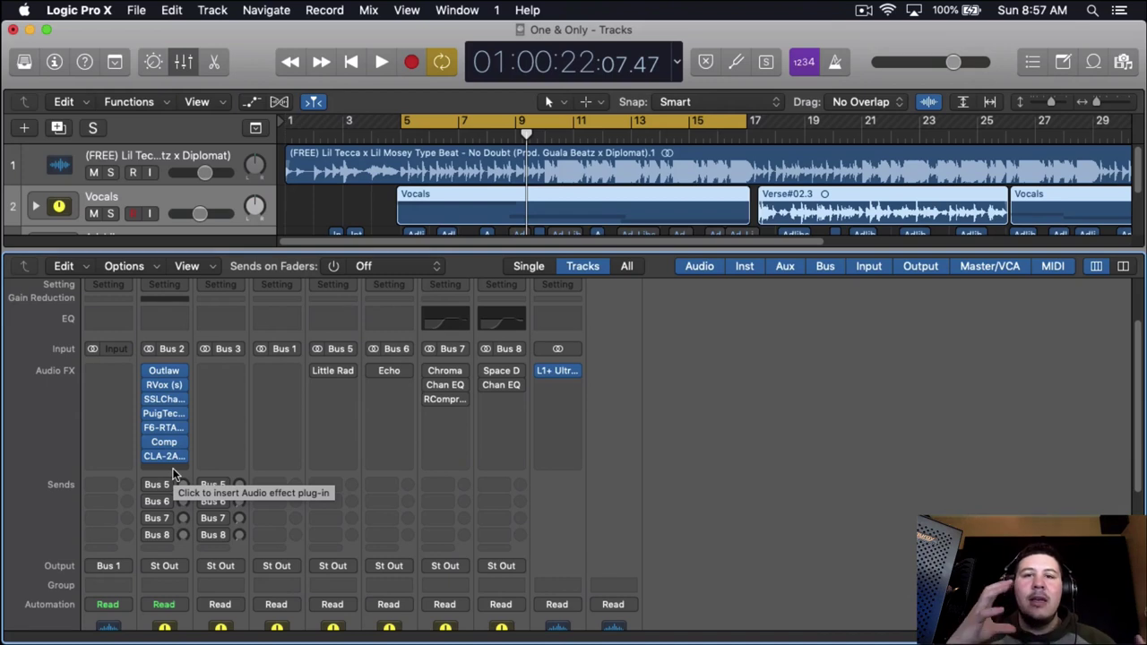
Insert the stereo Pitch Correction plug-in below CLA-2A on the Vocals channel.
click(174, 473)
mouse_move(221, 584)
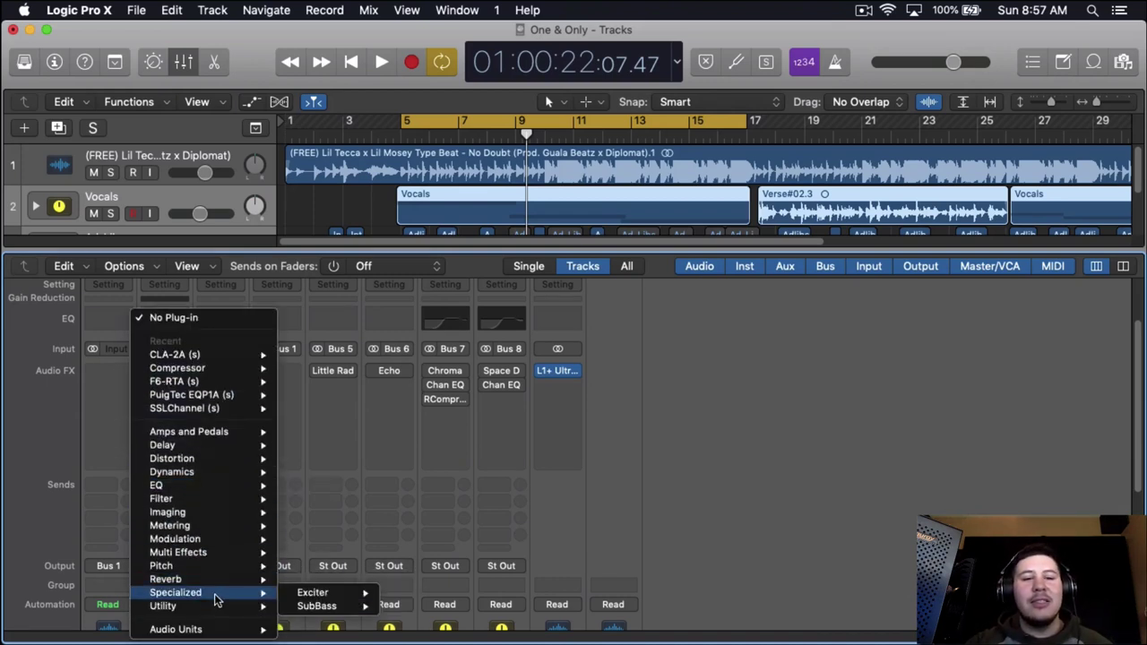
mouse_move(340, 565)
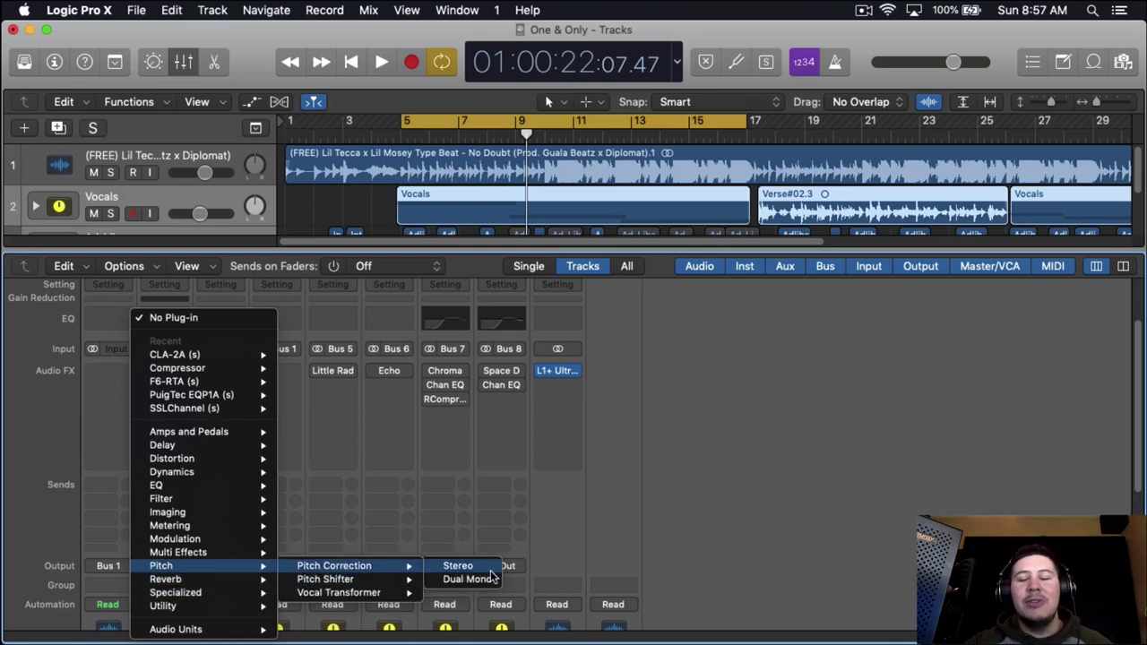
click(457, 566)
Set Pitch Correction to the natural min scale with root A and the low range.
click(281, 142)
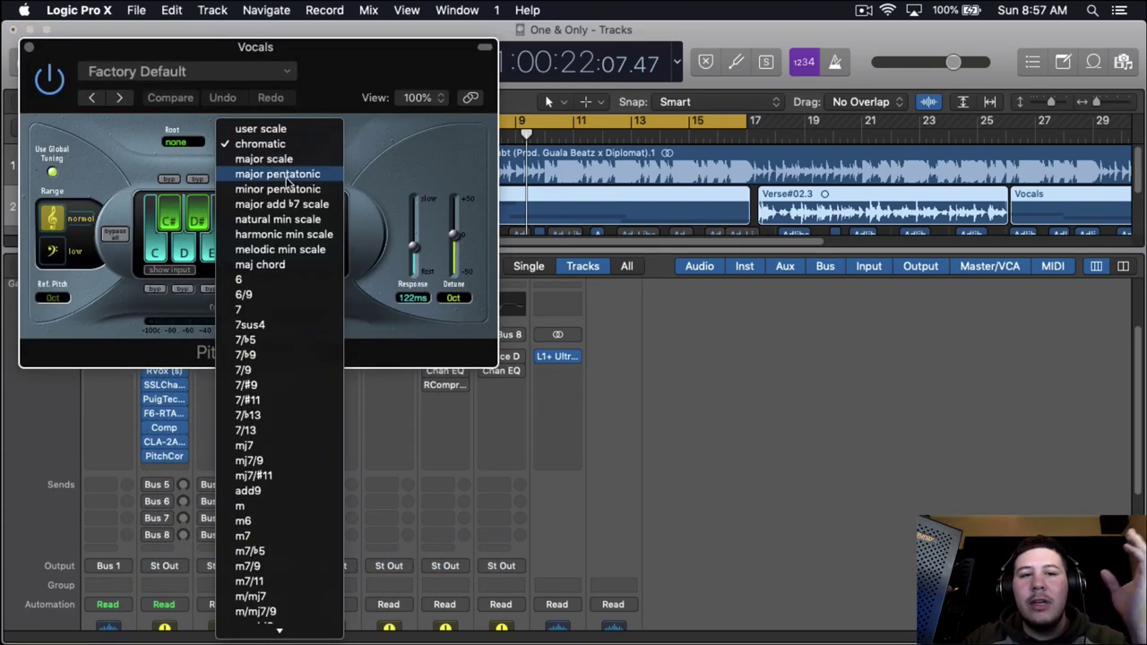
click(269, 212)
click(183, 142)
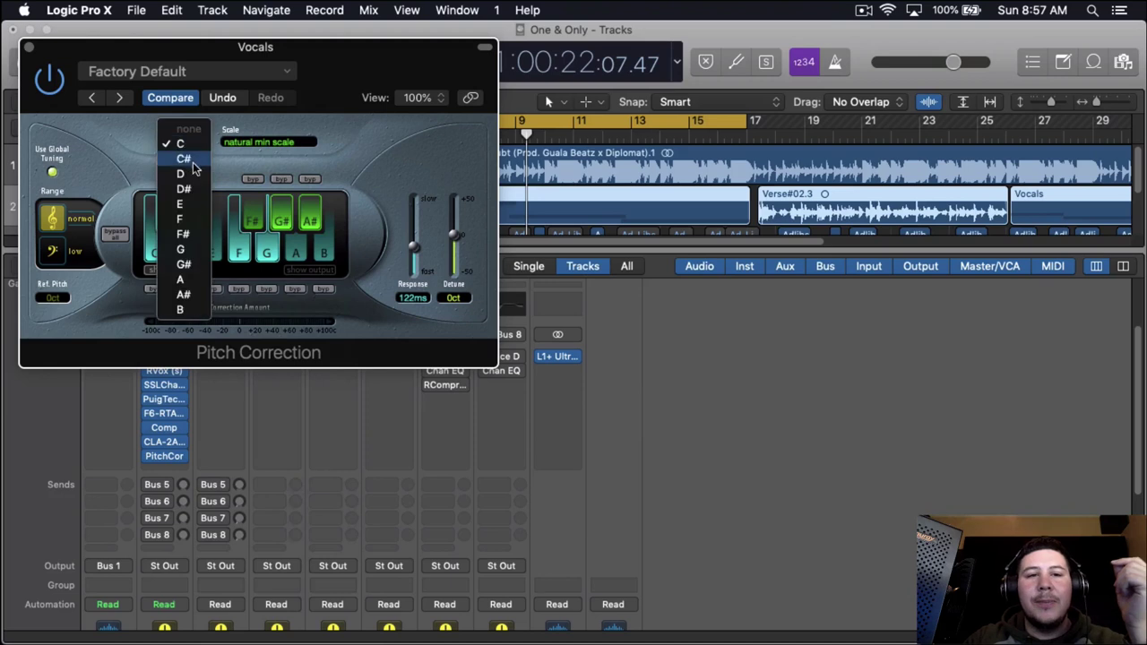
click(184, 281)
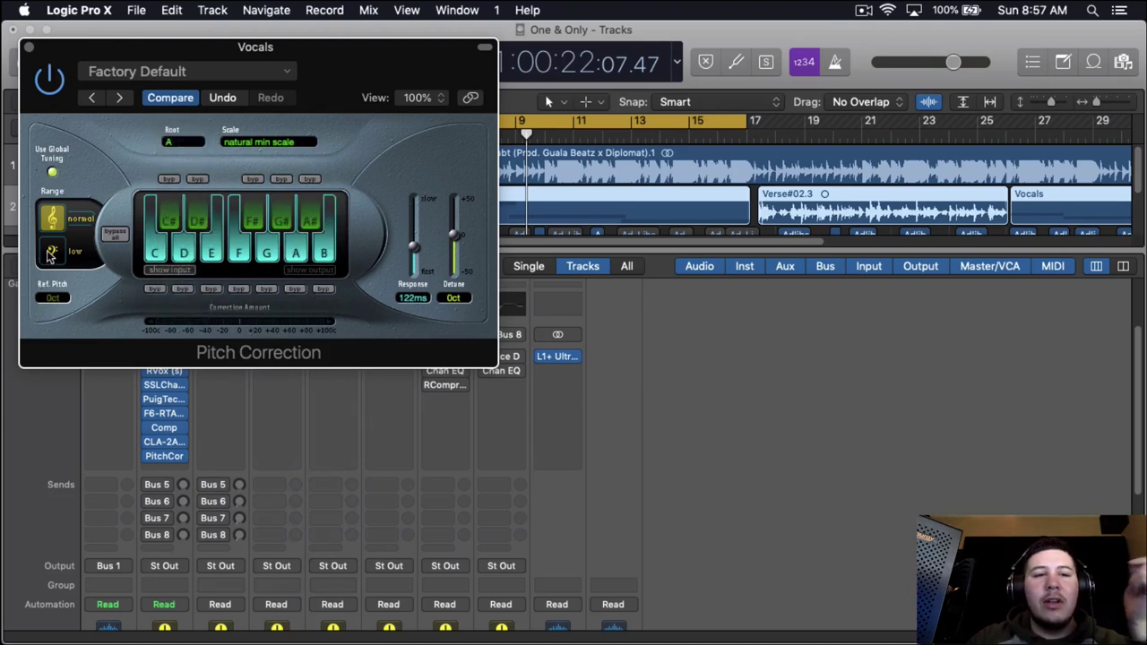
click(52, 251)
Set Pitch Correction's response to 0 ms and play the song with the plug-in window moved clear.
drag(410, 52, 486, 75)
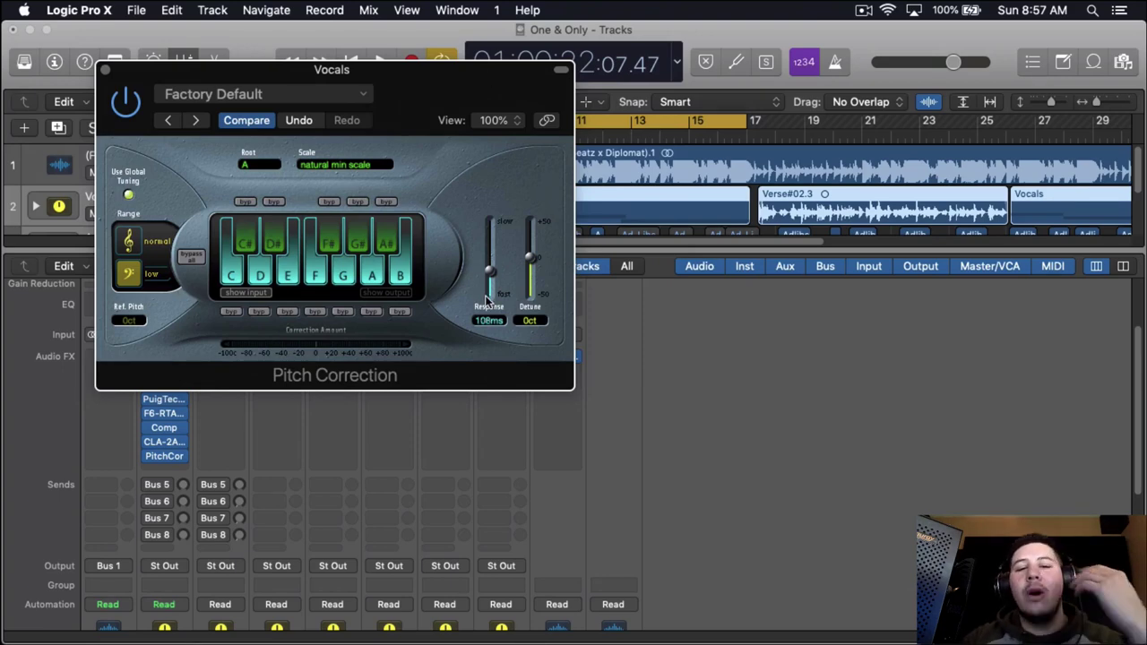
drag(490, 268, 488, 294)
drag(477, 94, 719, 260)
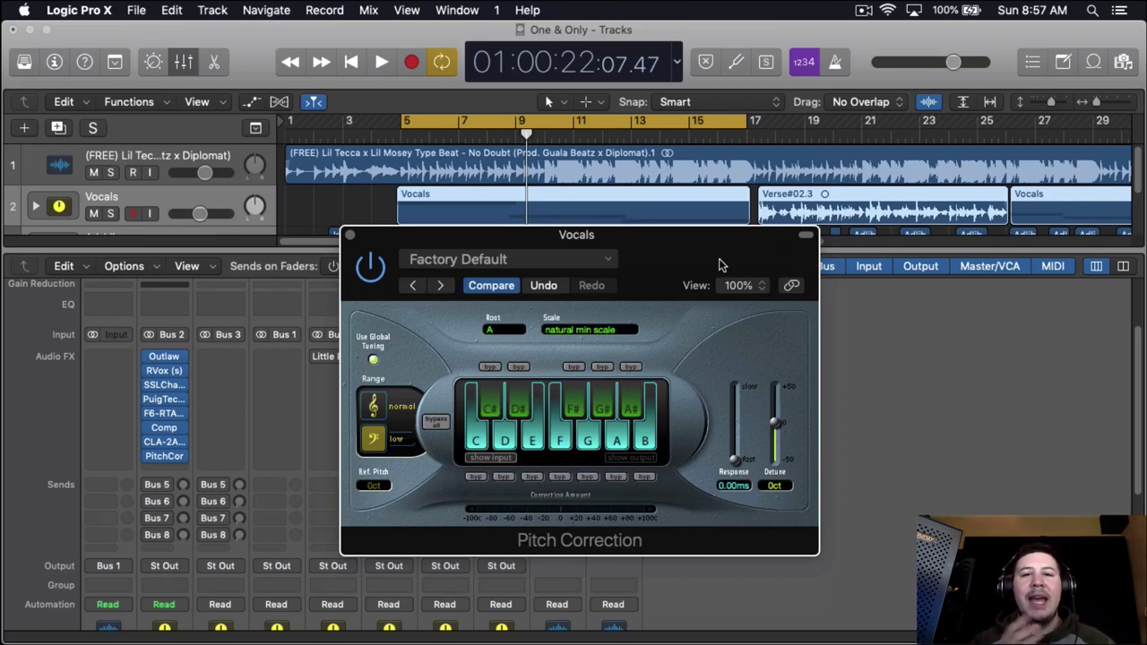
key(space)
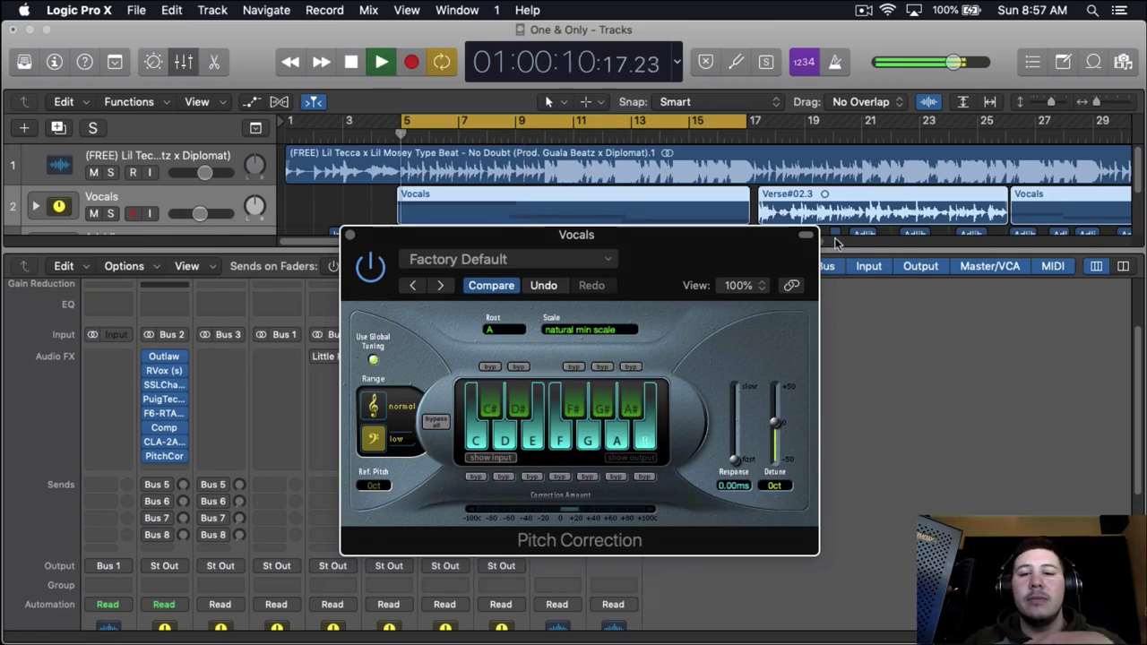
drag(737, 268, 706, 249)
Slow the response to about 108 ms and compare the vocals with Pitch Correction bypassed and enabled.
drag(706, 468, 709, 443)
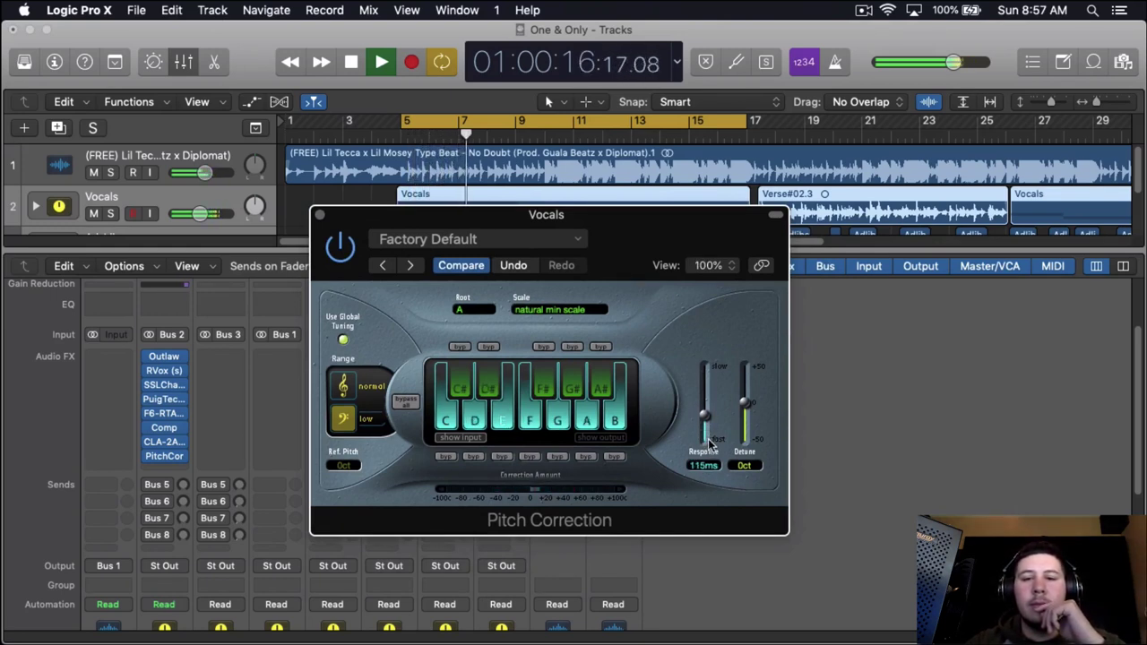
click(335, 253)
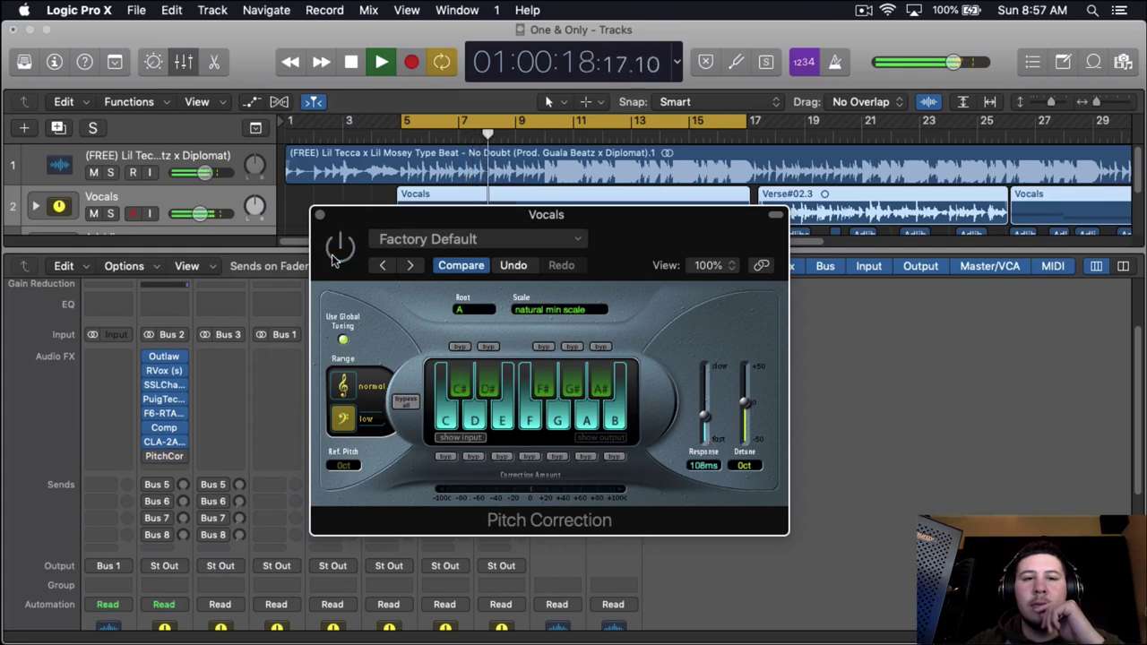
click(333, 257)
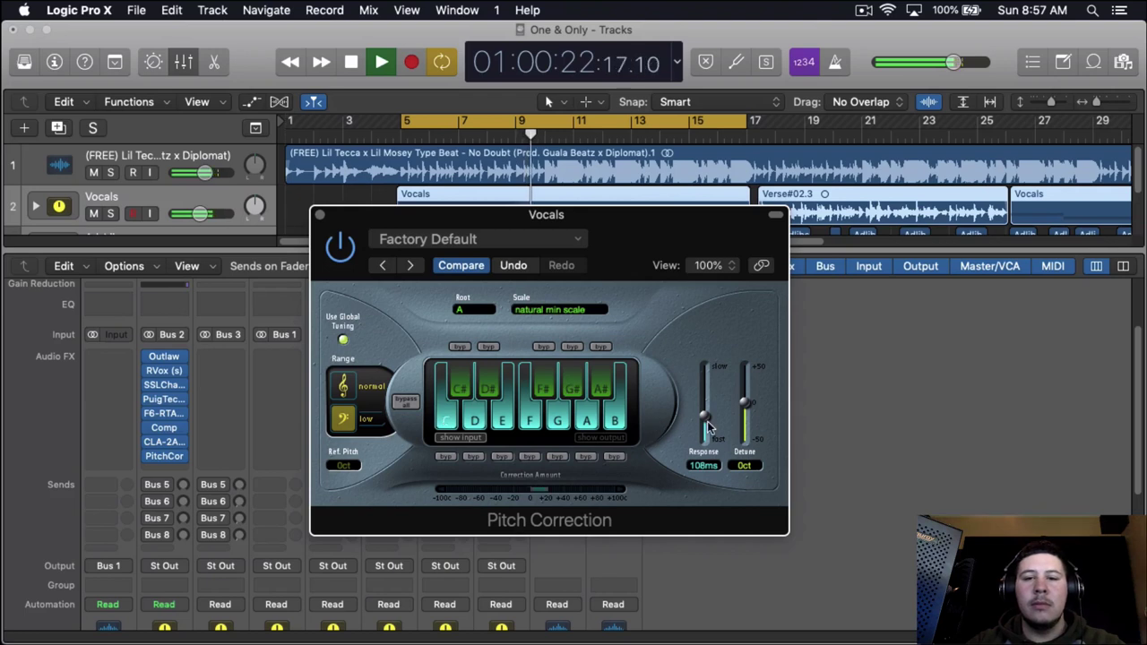
Set Pitch Correction's response to about 29 ms, stop playback, and close the plug-in.
drag(706, 425, 707, 433)
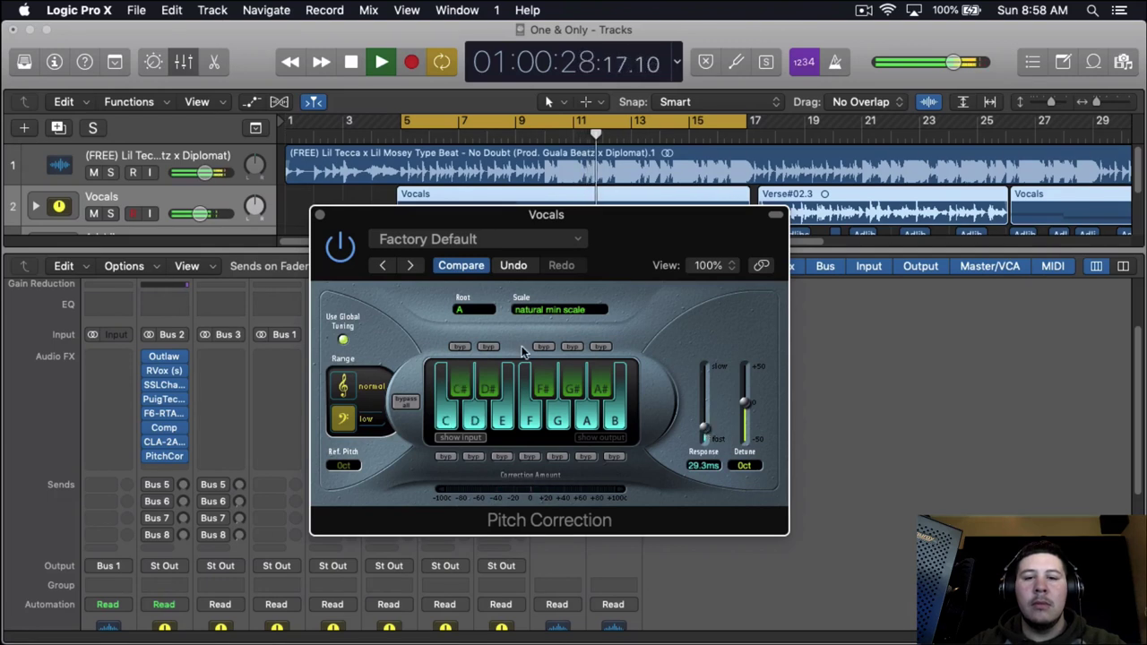
key(space)
click(319, 215)
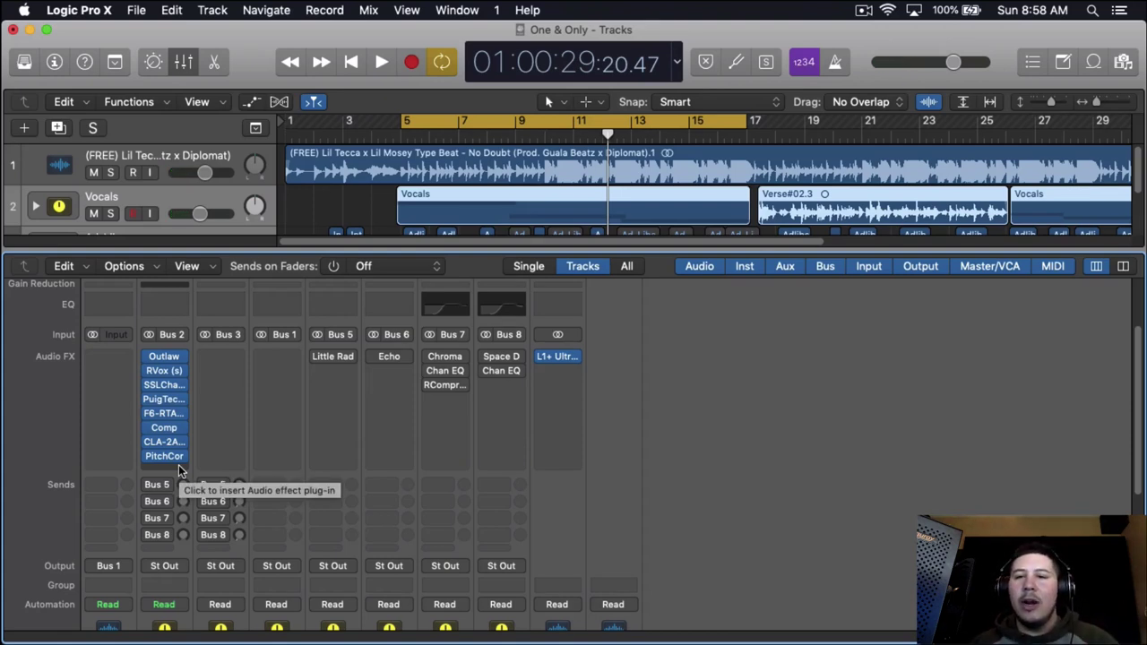
Insert the stereo Waves DeEsser plug-in below Pitch Correction on the Vocals channel.
click(178, 470)
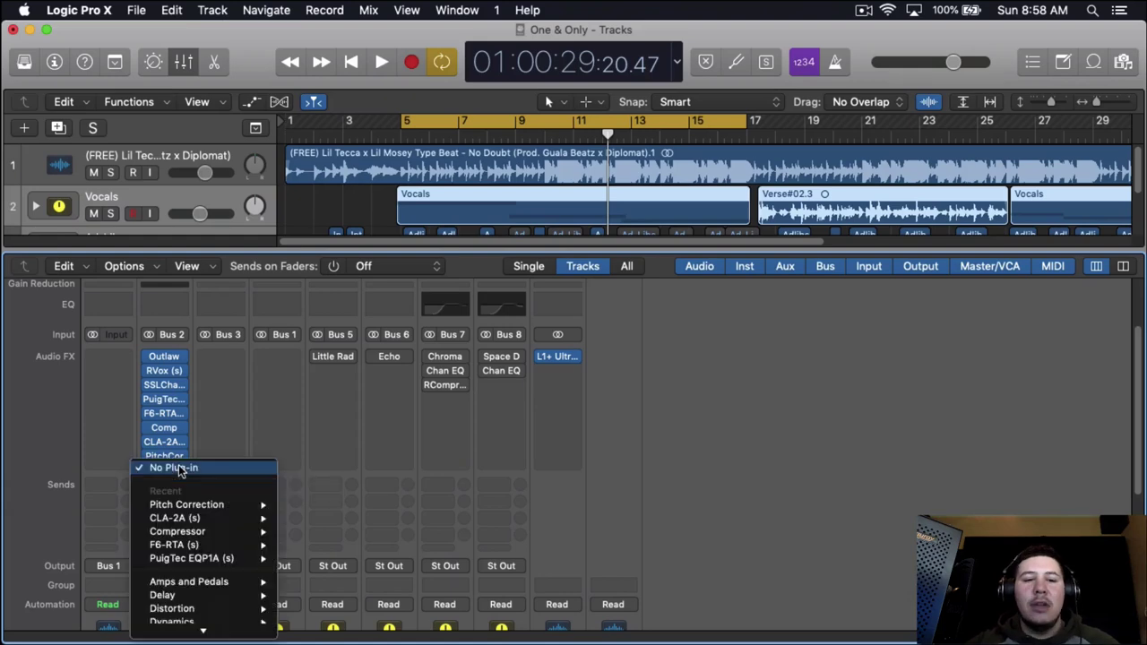
mouse_move(198, 631)
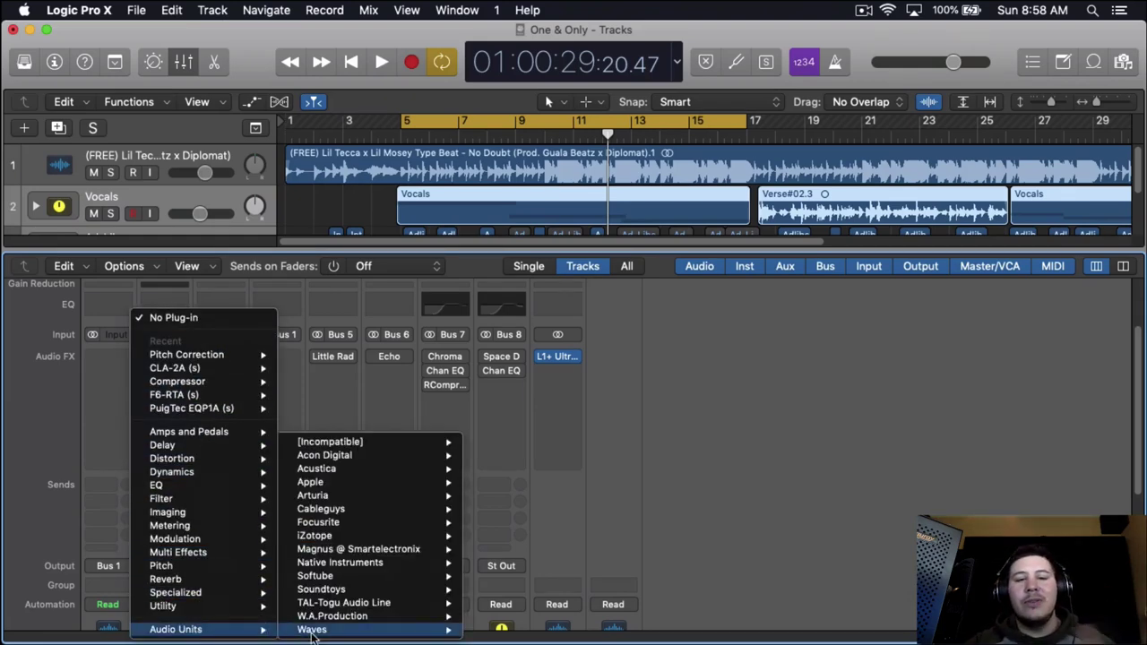
mouse_move(314, 629)
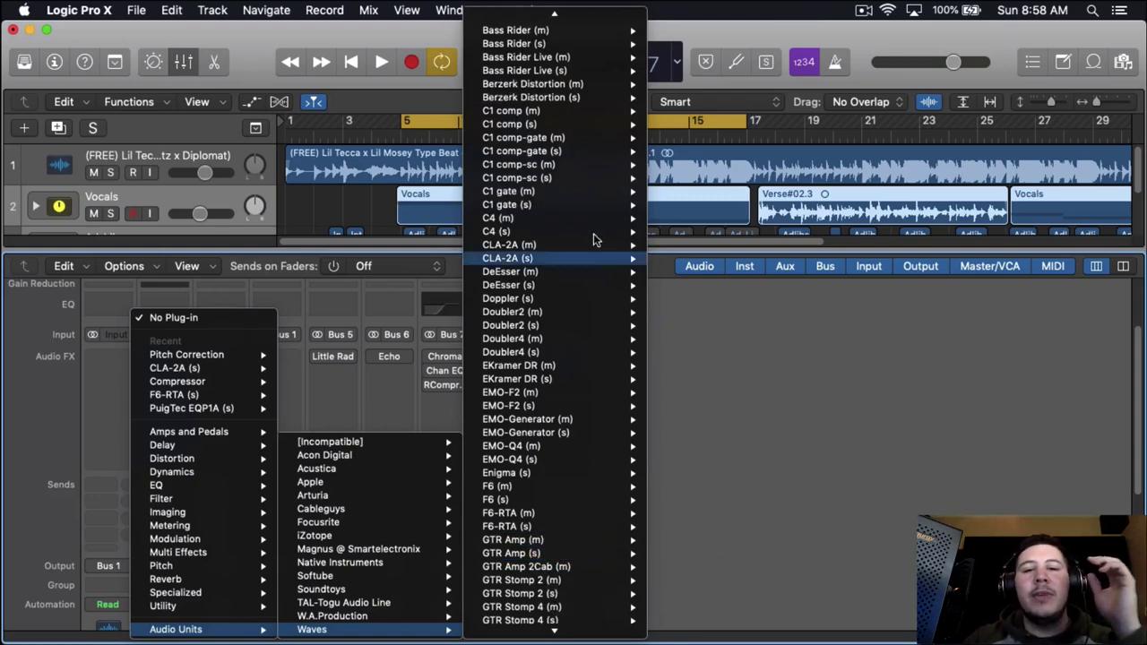
click(578, 285)
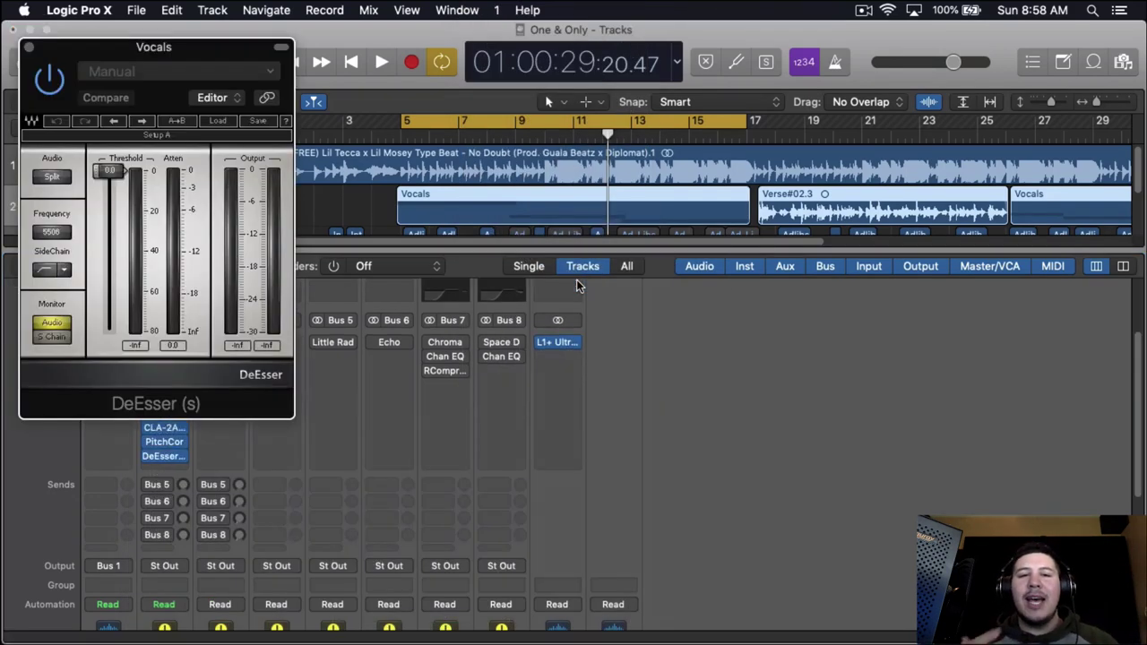
Load the Male Shh factory preset in DeEsser.
drag(75, 60, 421, 20)
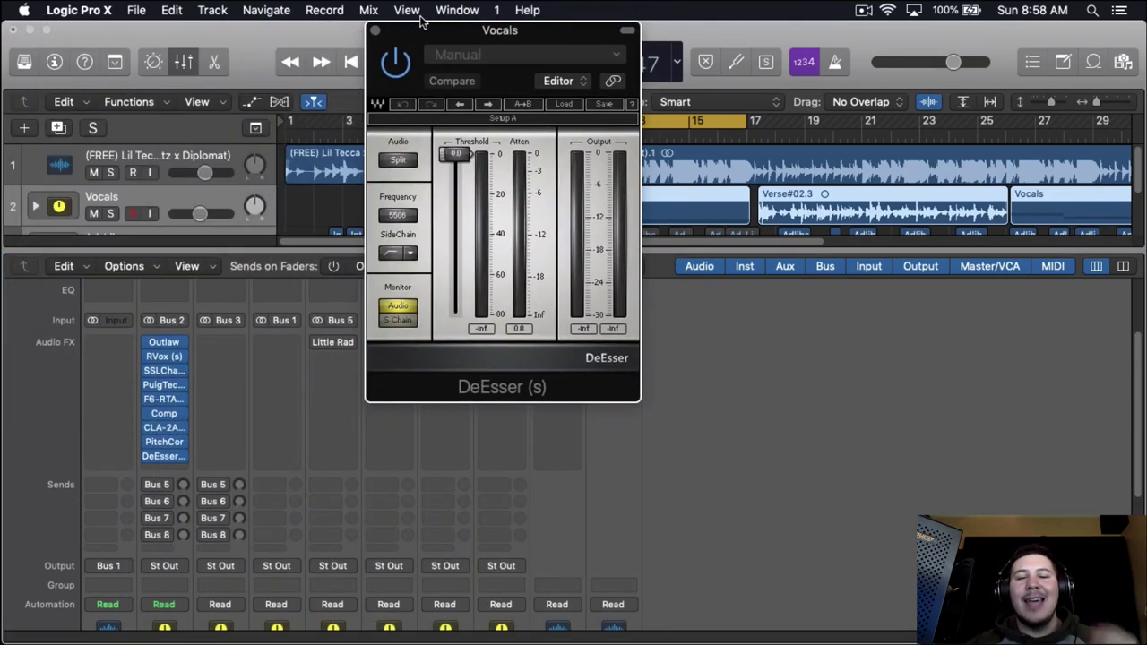
click(472, 55)
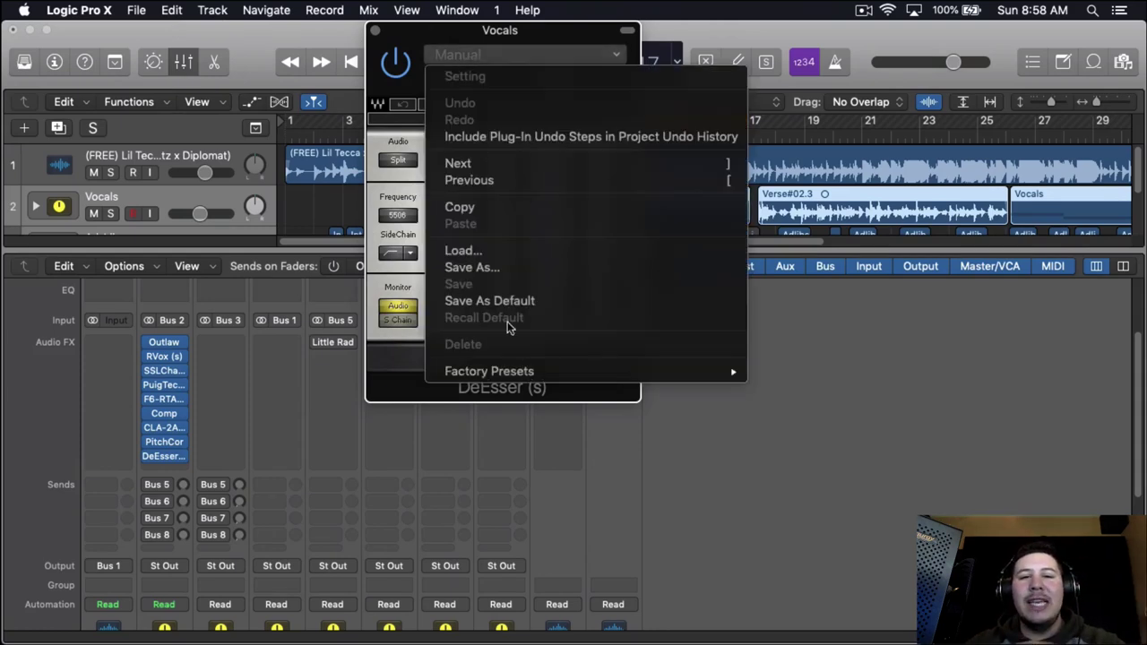
mouse_move(681, 370)
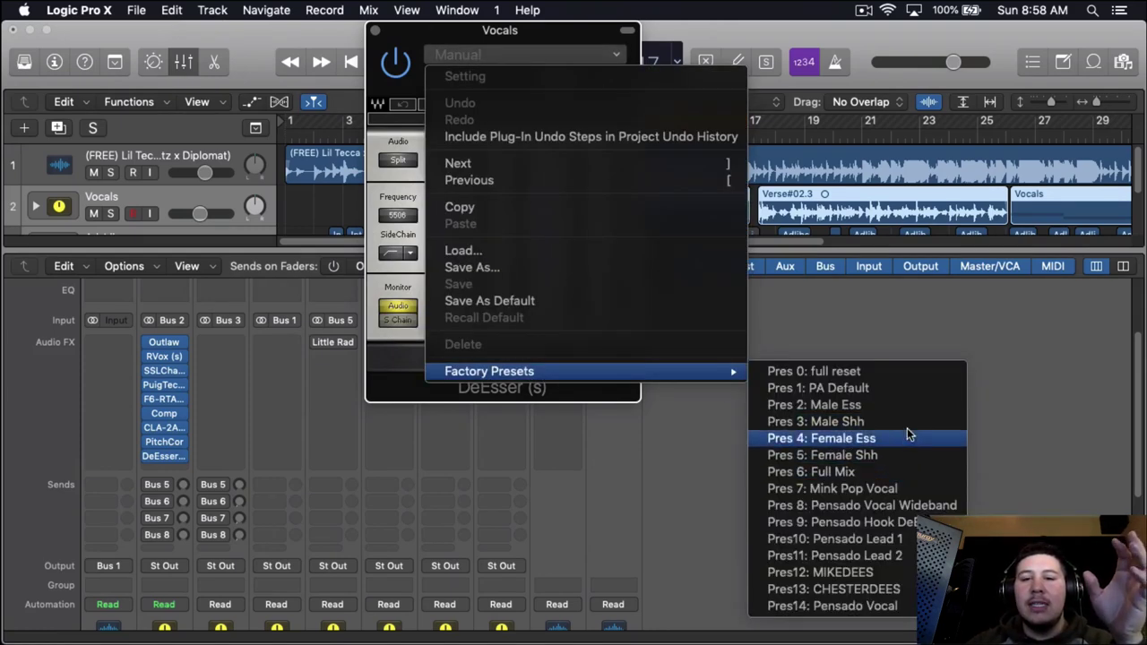
click(842, 421)
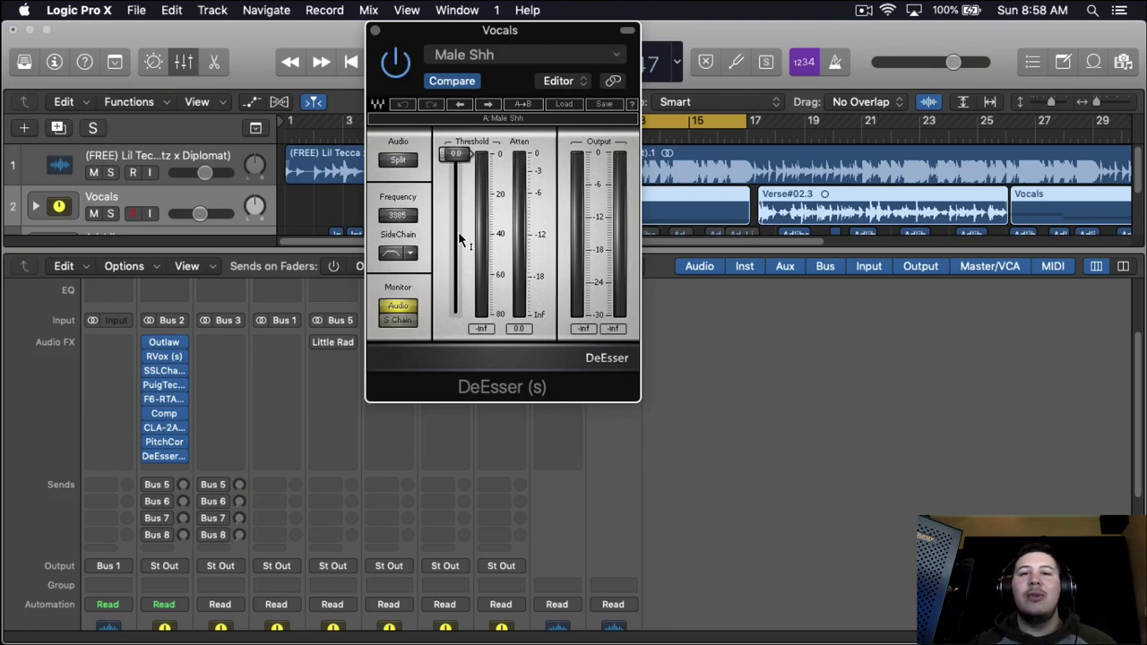
Play the song, lower DeEsser's threshold to about -27 dB, close the plug-in, and stop playback.
key(space)
scroll(457, 231, down, 10)
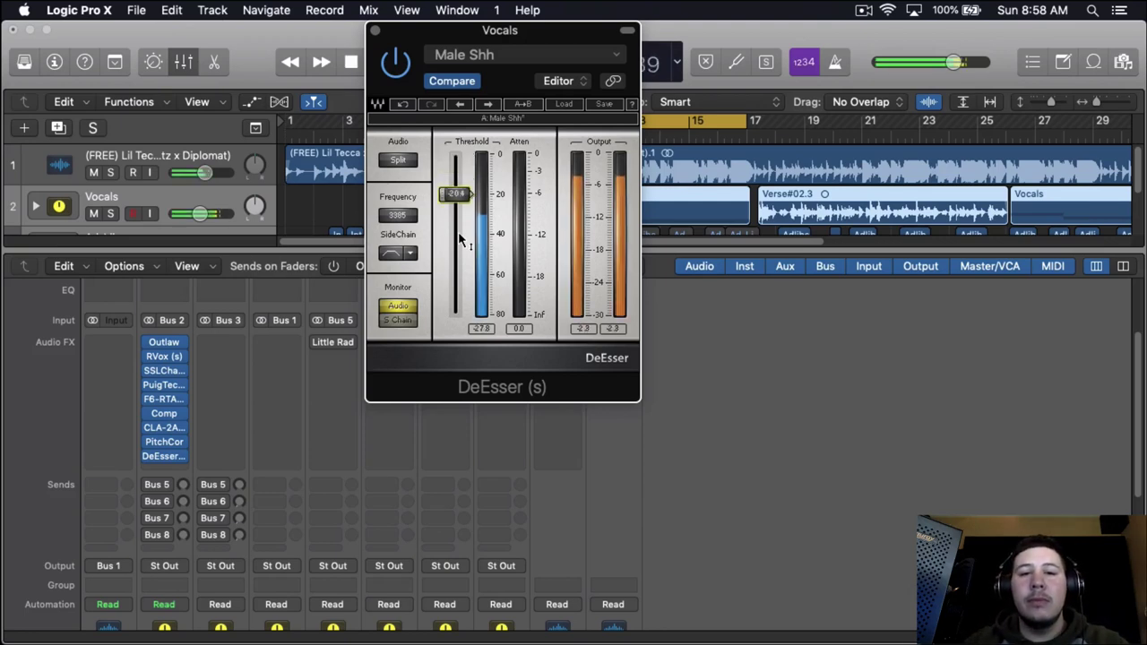
scroll(458, 231, down, 1)
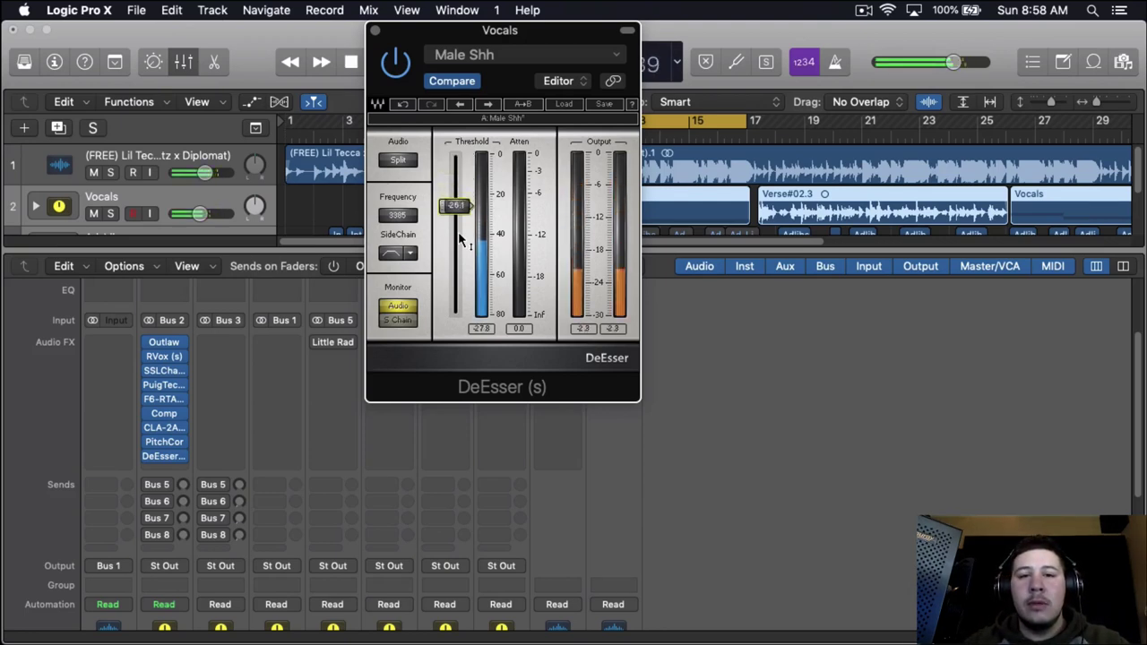
scroll(457, 231, down, 1)
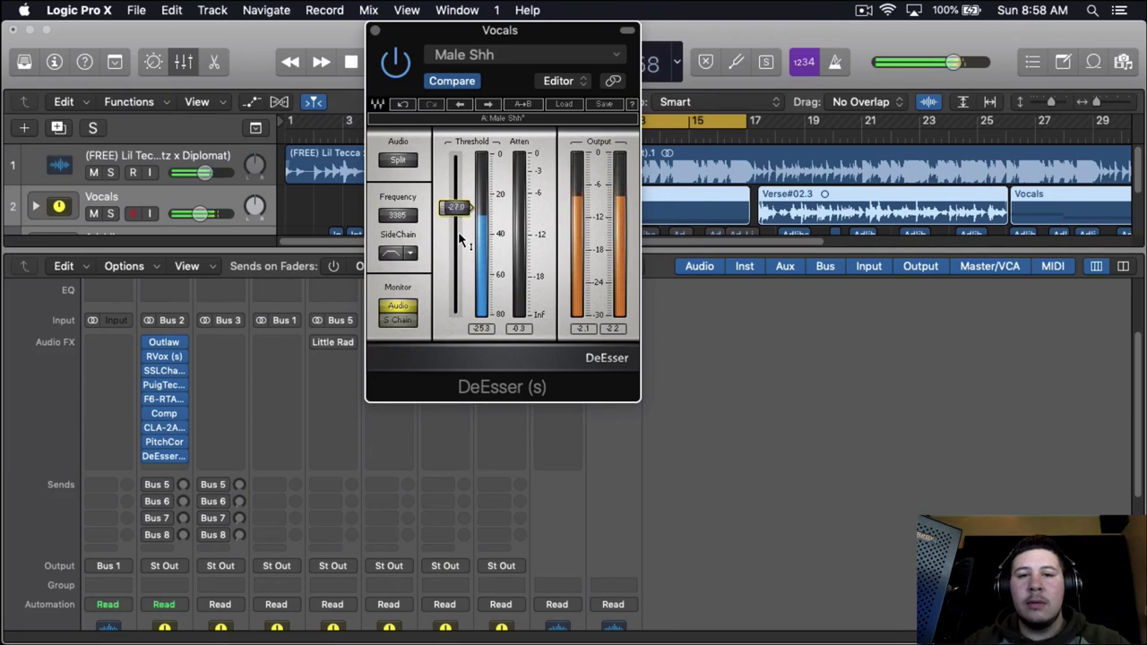
click(183, 456)
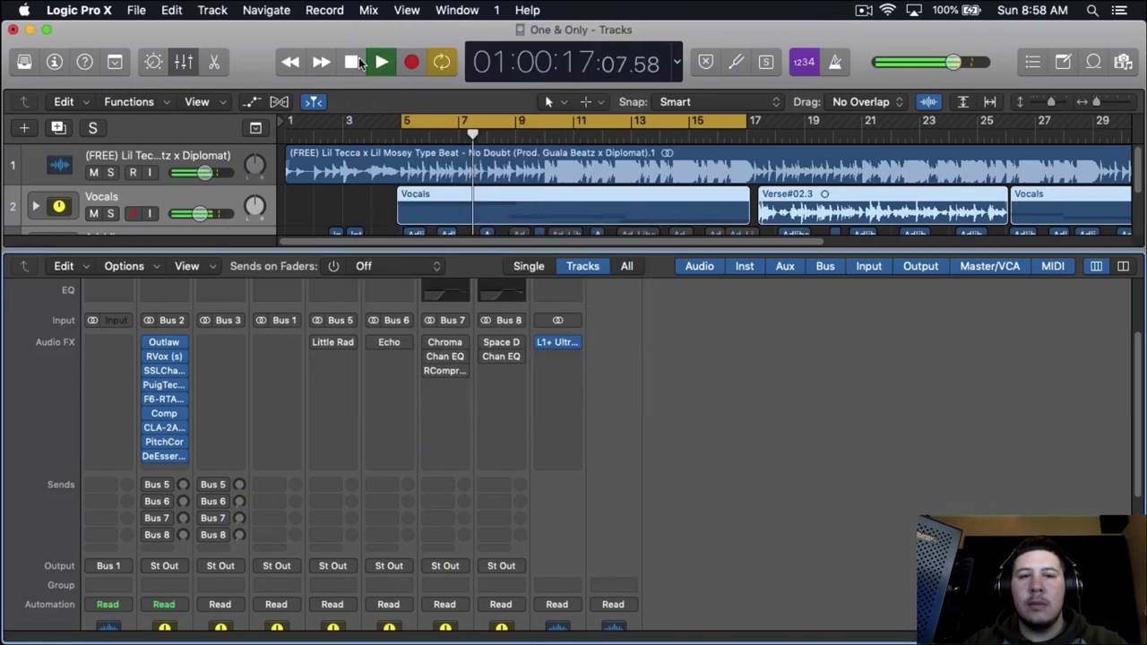
key(space)
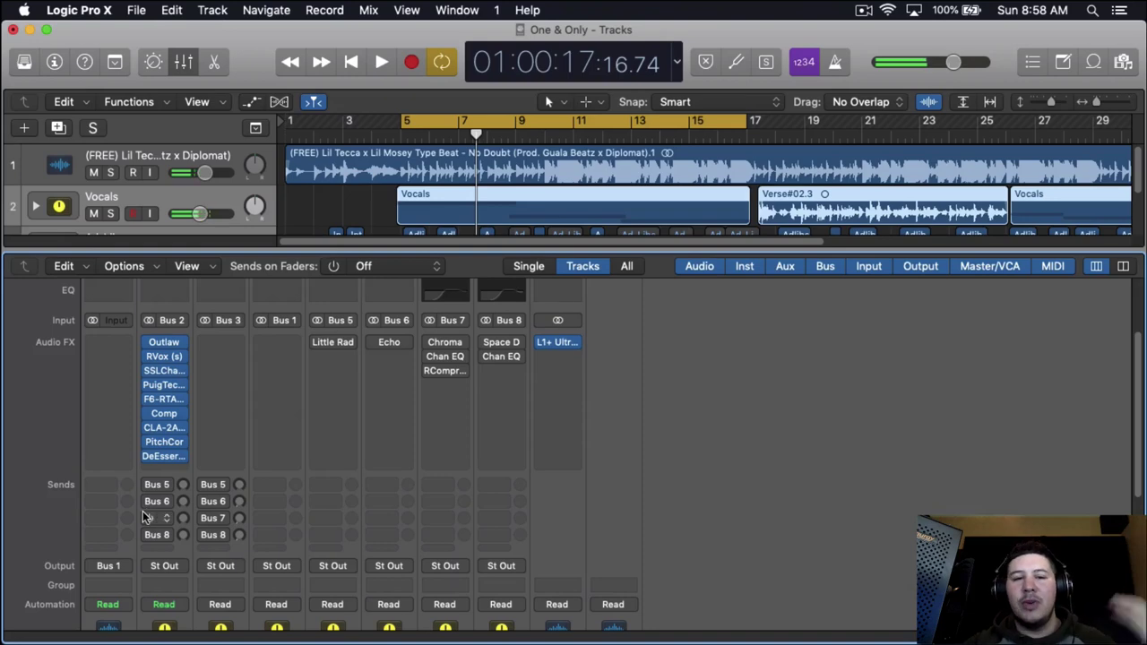
Insert the stereo Waves Sibilance plug-in below DeEsser on the Vocals channel.
click(164, 469)
mouse_move(175, 627)
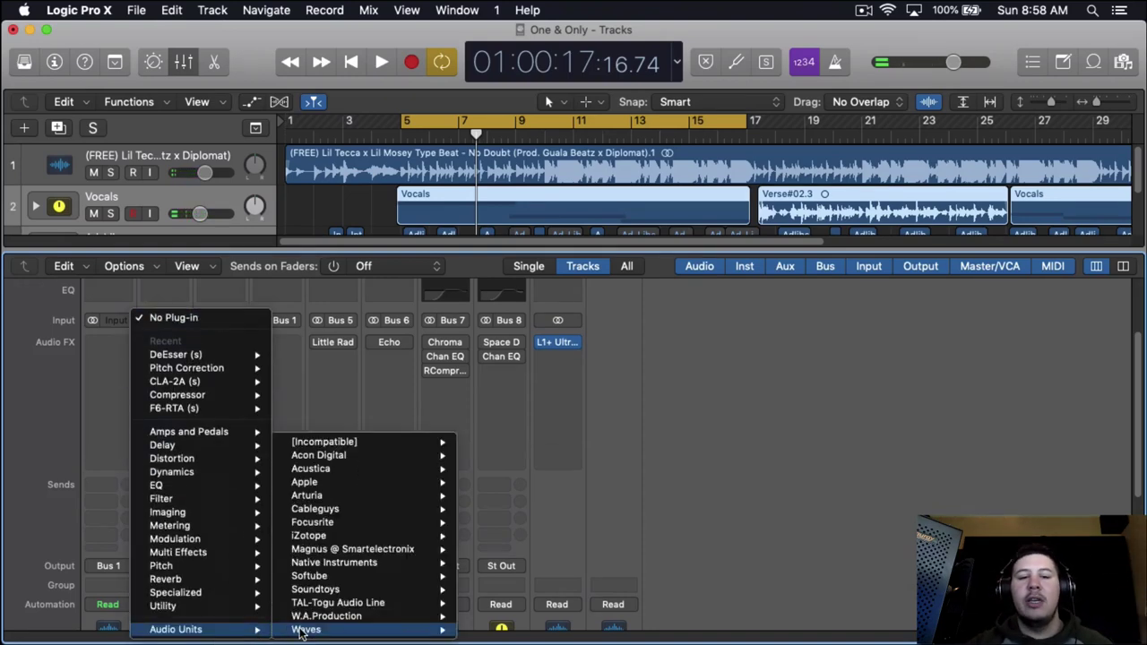
mouse_move(305, 628)
mouse_move(518, 557)
scroll(523, 567, down, 15)
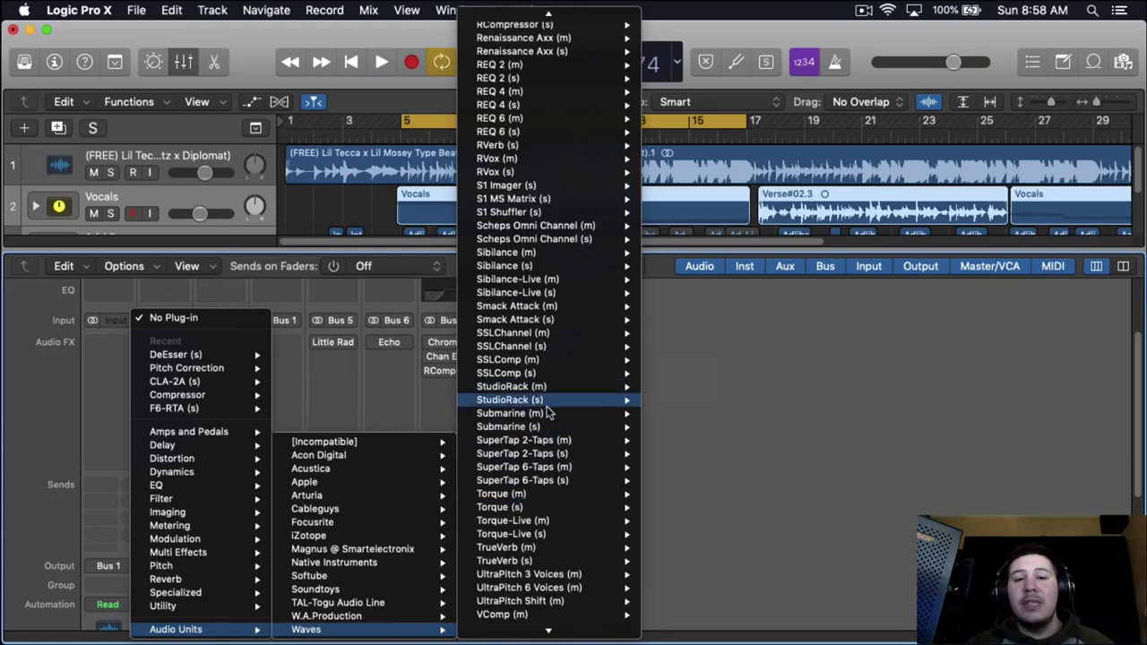
scroll(555, 550, up, 1)
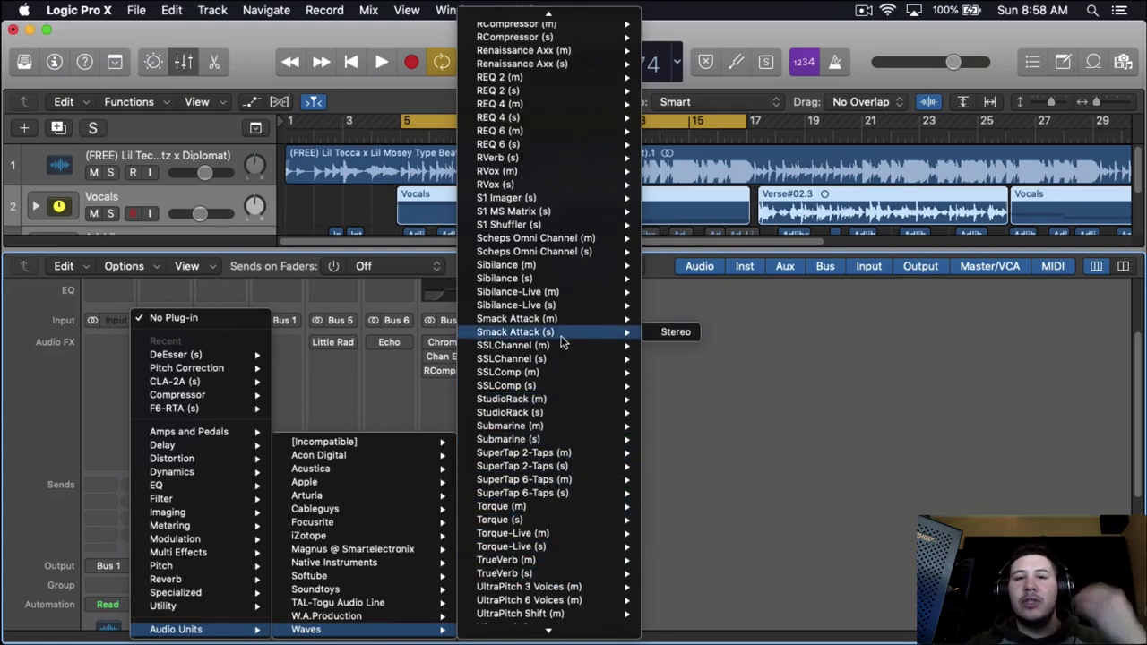
click(671, 278)
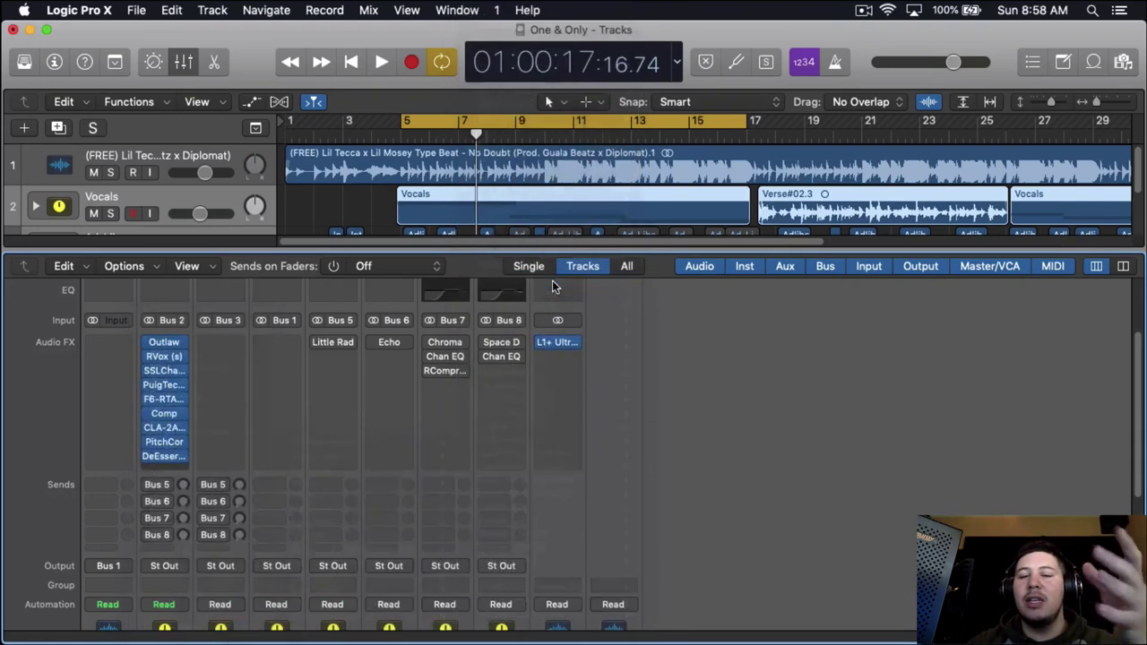
drag(341, 46, 679, 46)
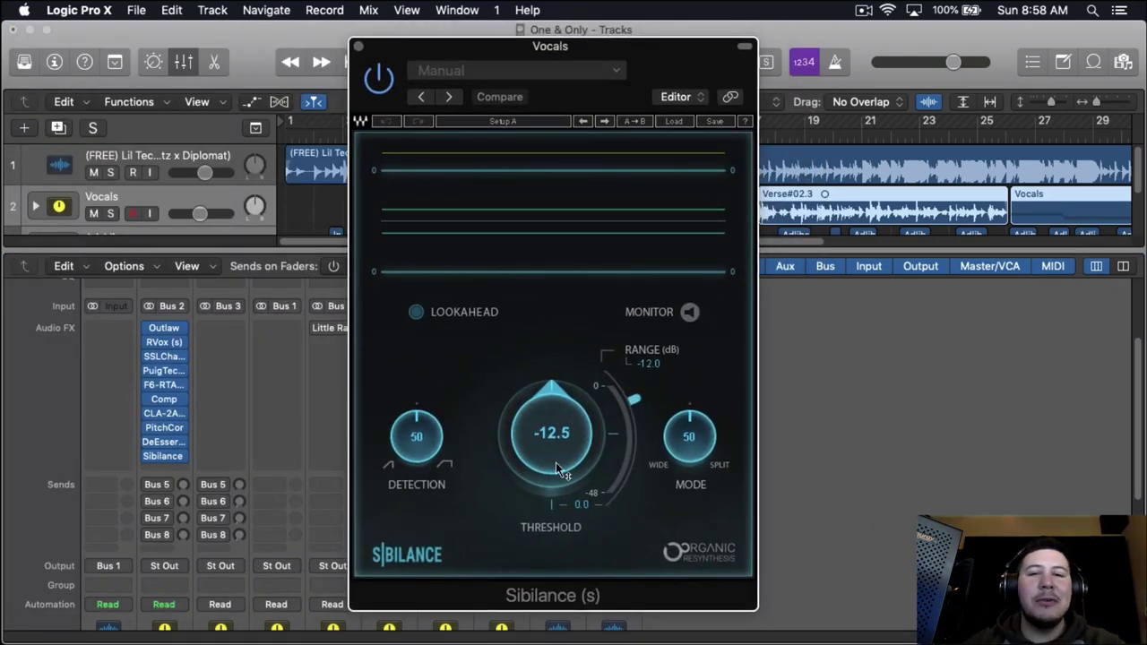
Play the song and set Sibilance's threshold to about -7.1 and its range to about -28 dB.
key(space)
drag(557, 469, 511, 472)
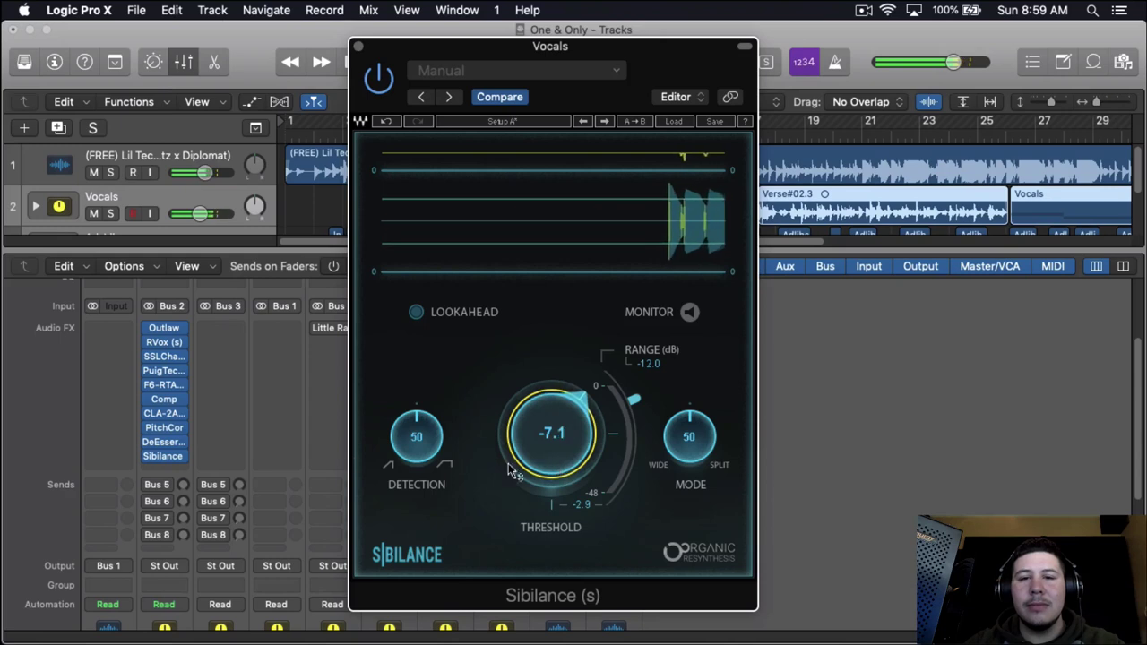
drag(636, 452, 637, 461)
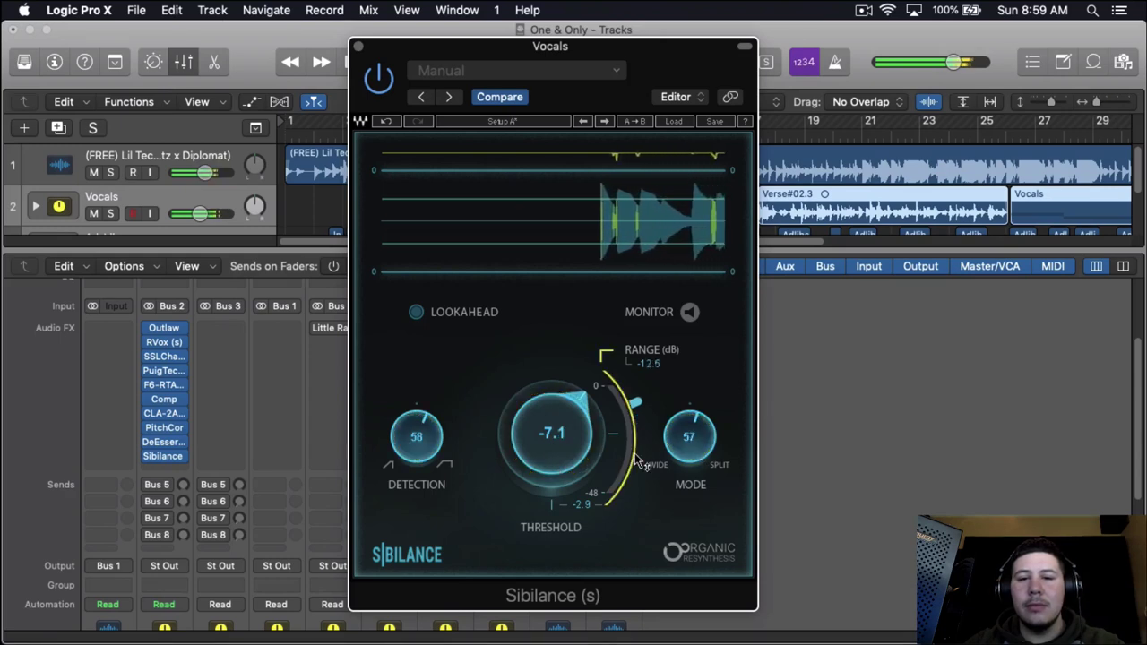
click(638, 462)
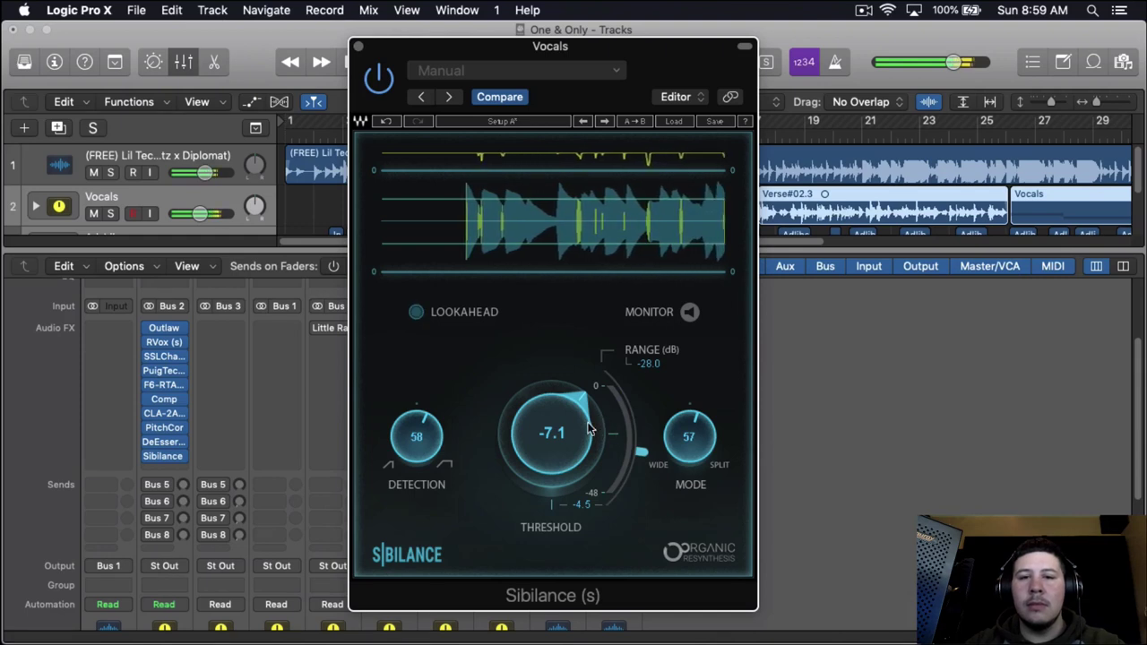
Fine-tune Sibilance to a threshold of about -7.9, mode 60 and detection 59, and close the plug-in.
drag(589, 429, 589, 436)
drag(690, 460, 690, 454)
drag(437, 411, 437, 408)
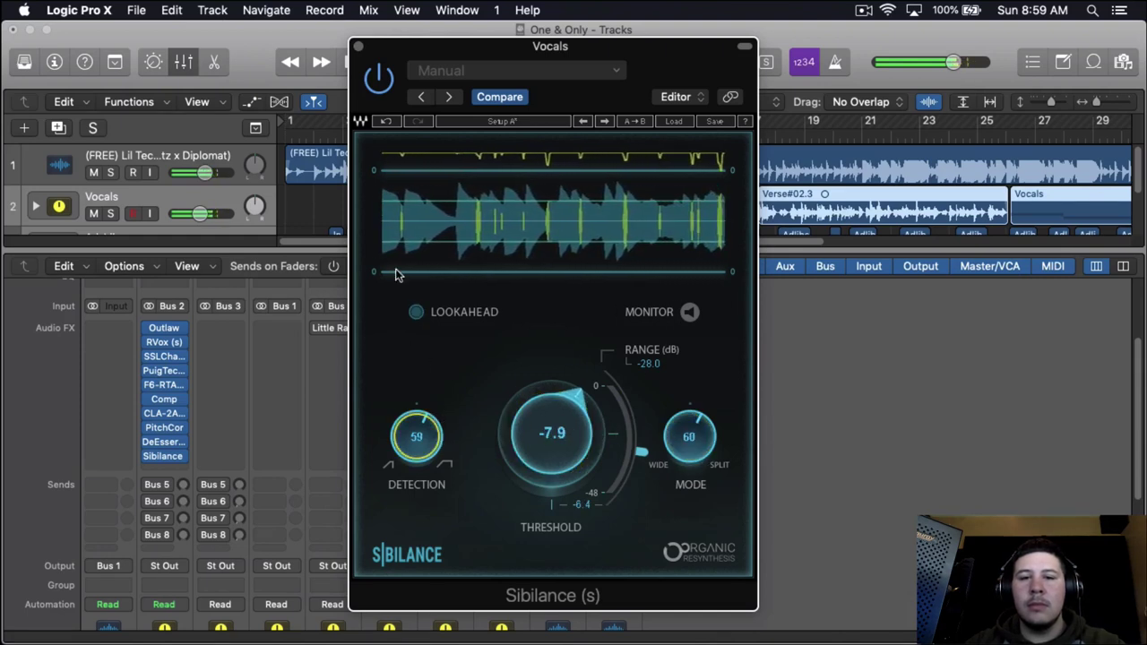
click(359, 46)
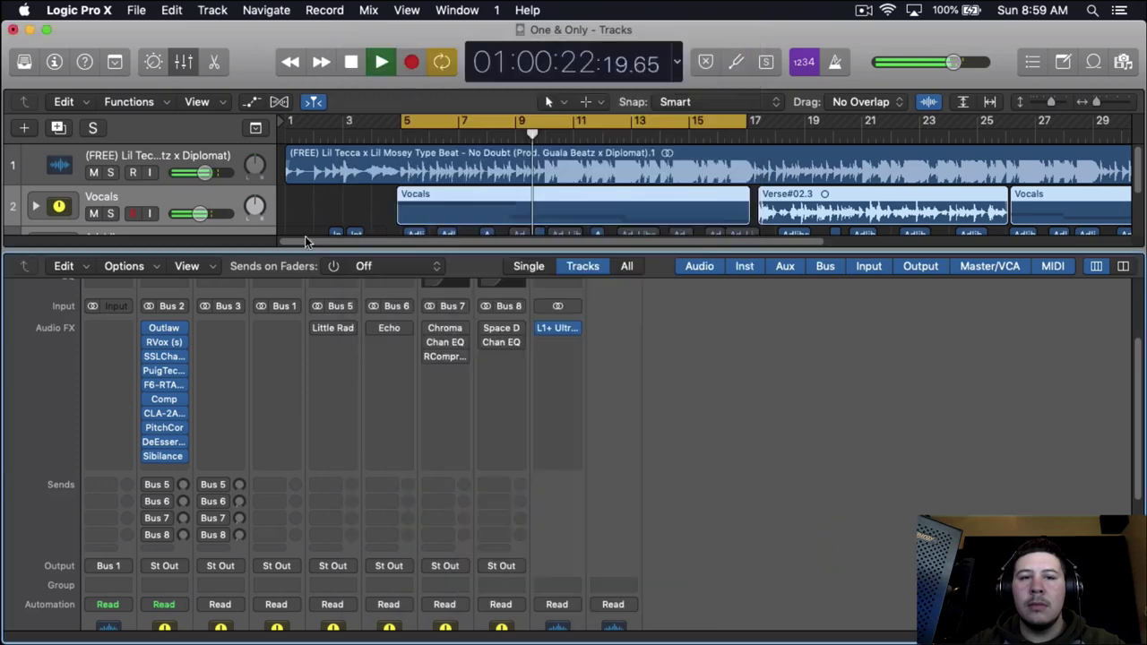
Insert the stereo Waves S1 Imager plug-in below Sibilance on the Vocals channel.
click(178, 470)
mouse_move(215, 629)
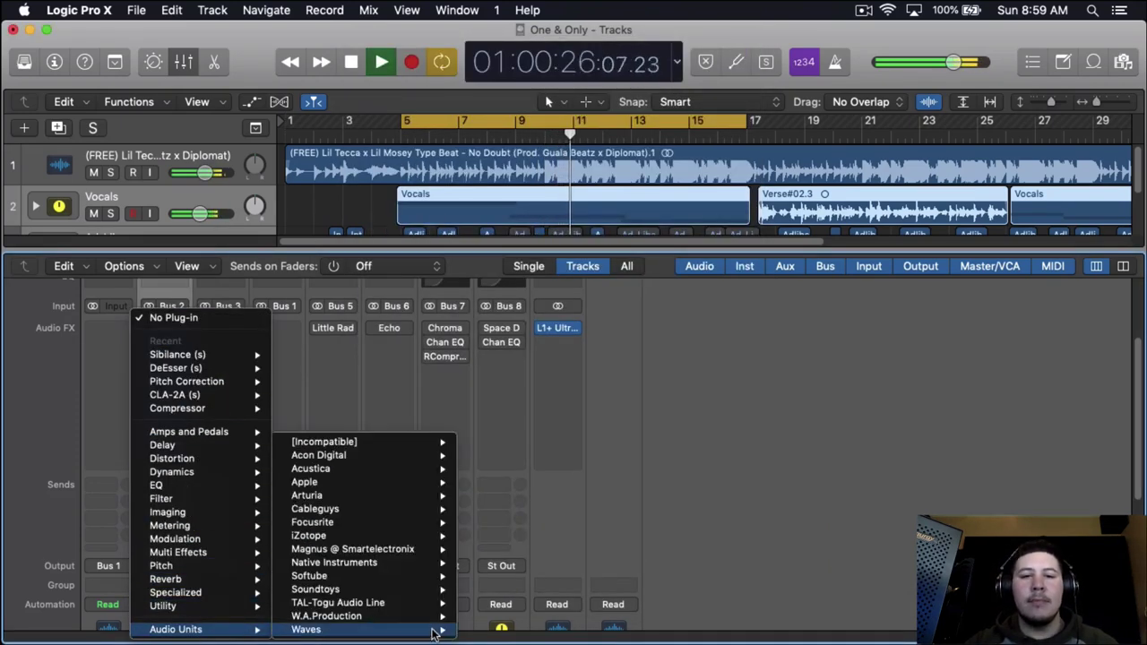
mouse_move(435, 633)
scroll(566, 559, down, 10)
mouse_move(533, 411)
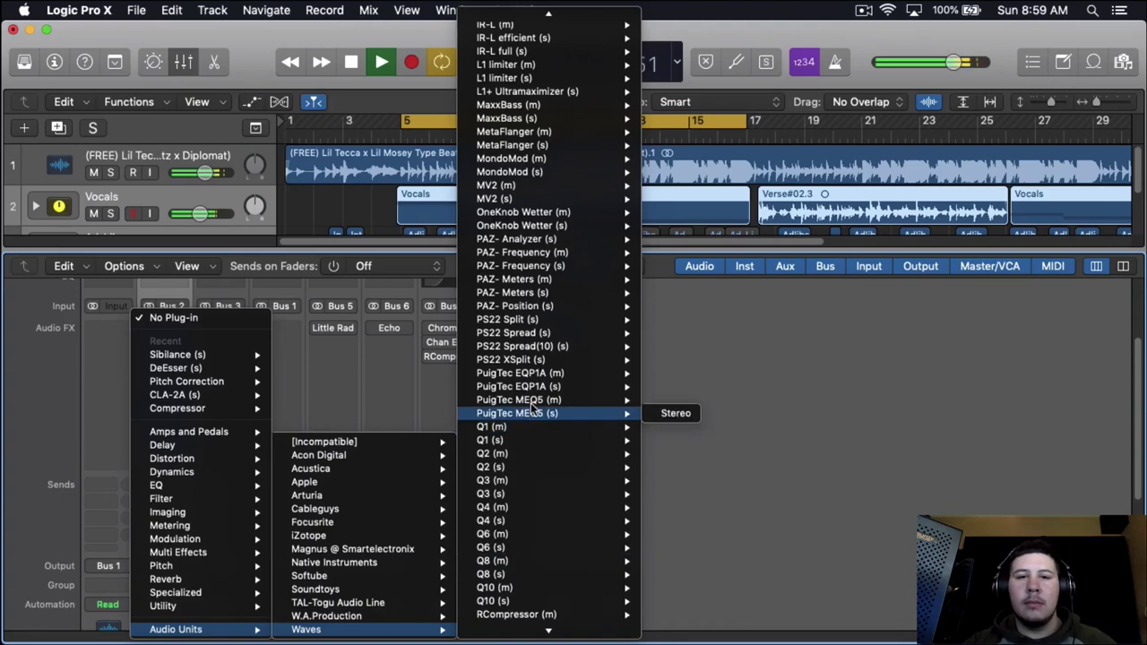
scroll(535, 430, down, 8)
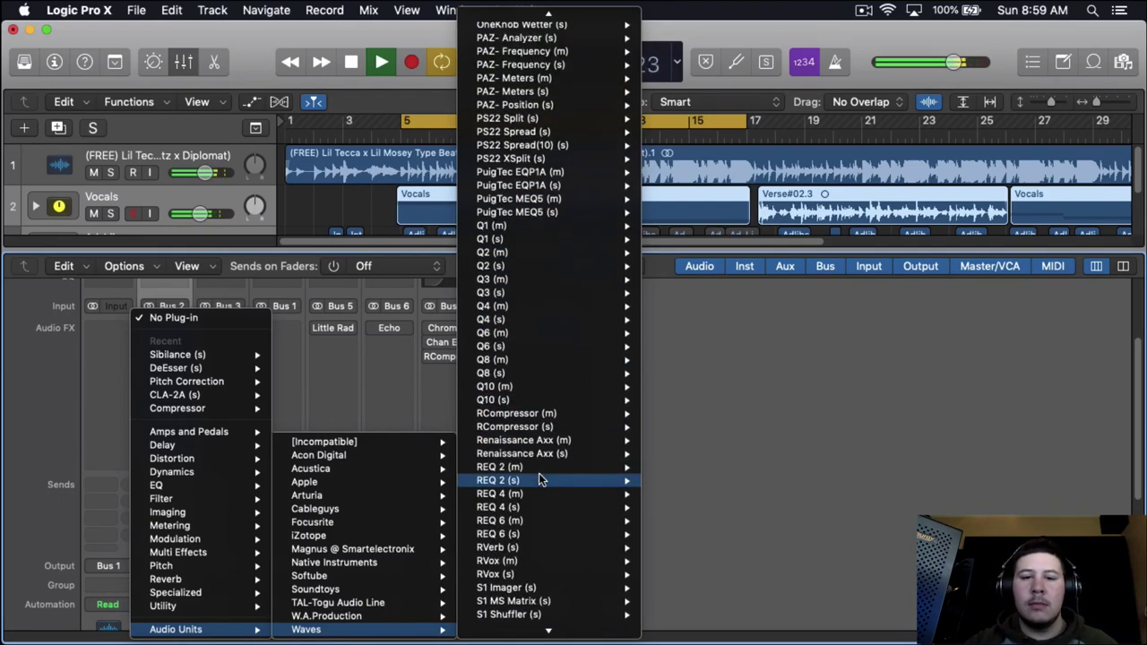
scroll(538, 475, down, 5)
click(415, 265)
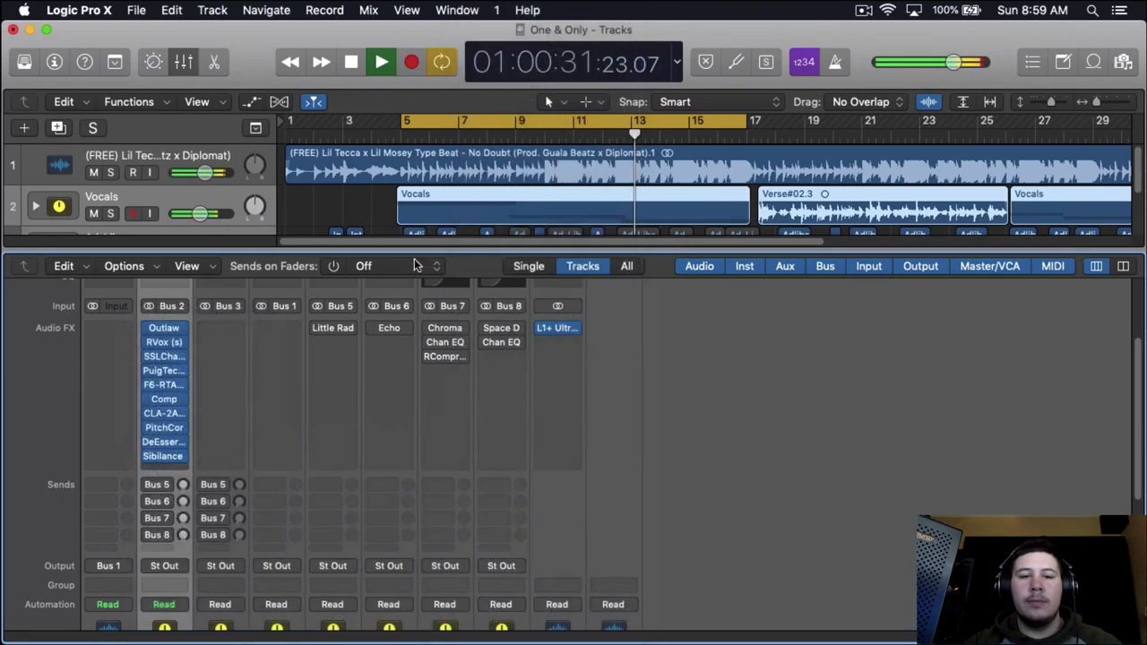
Set S1 Imager's width to 1.20, stop playback, and close the plug-in after a second look at its settings.
drag(87, 255, 86, 231)
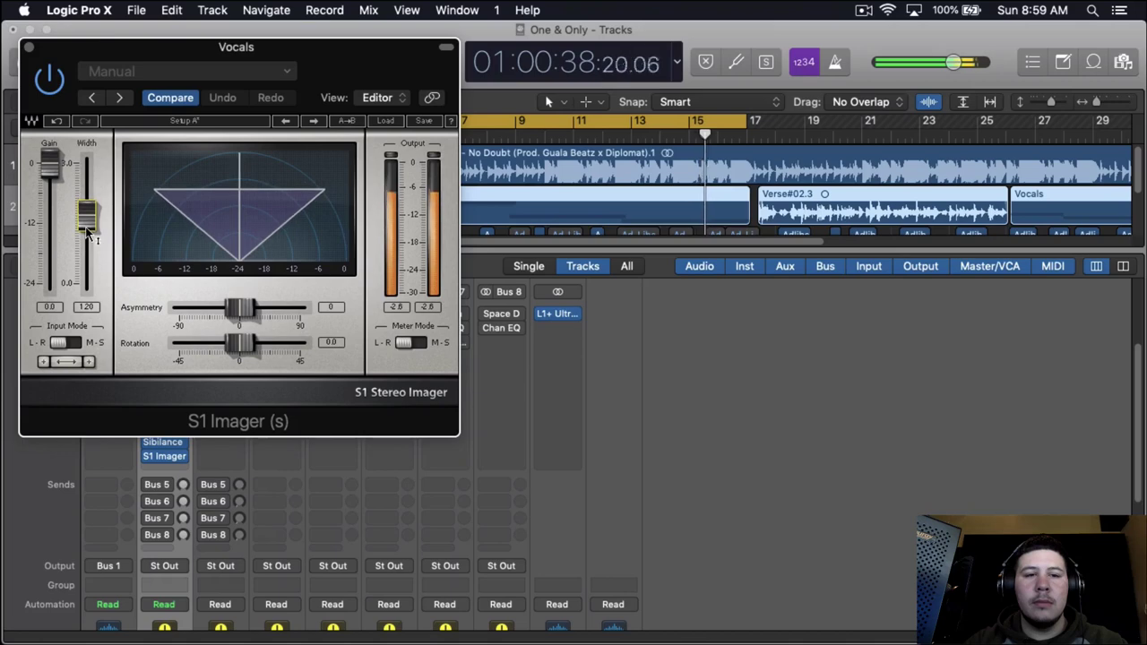
click(29, 47)
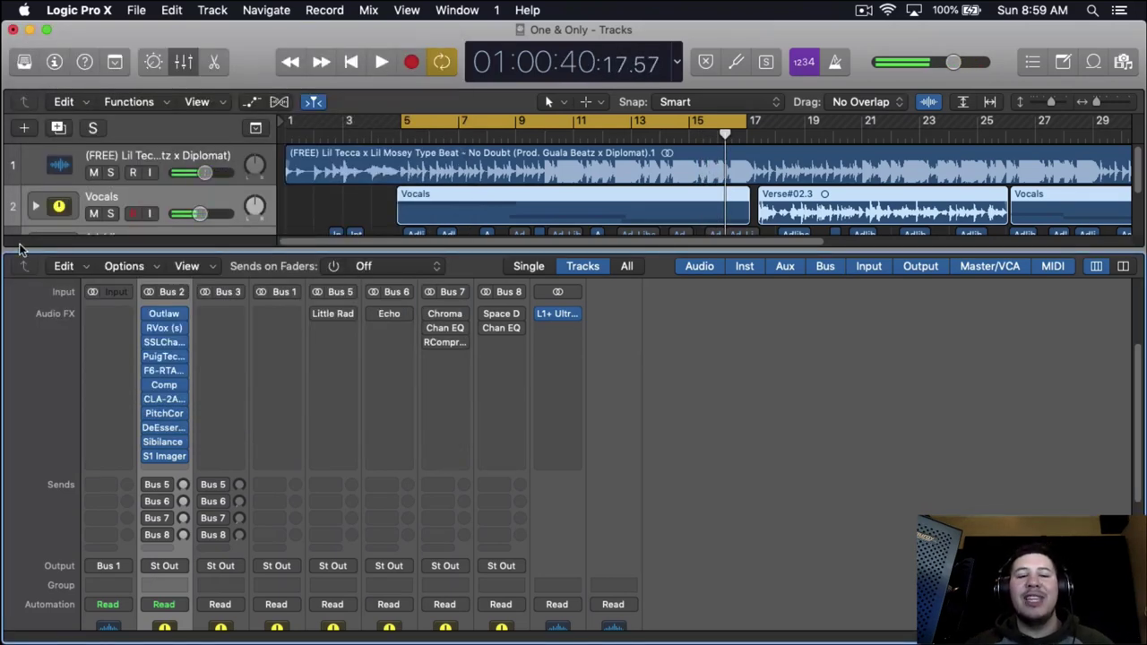
click(164, 456)
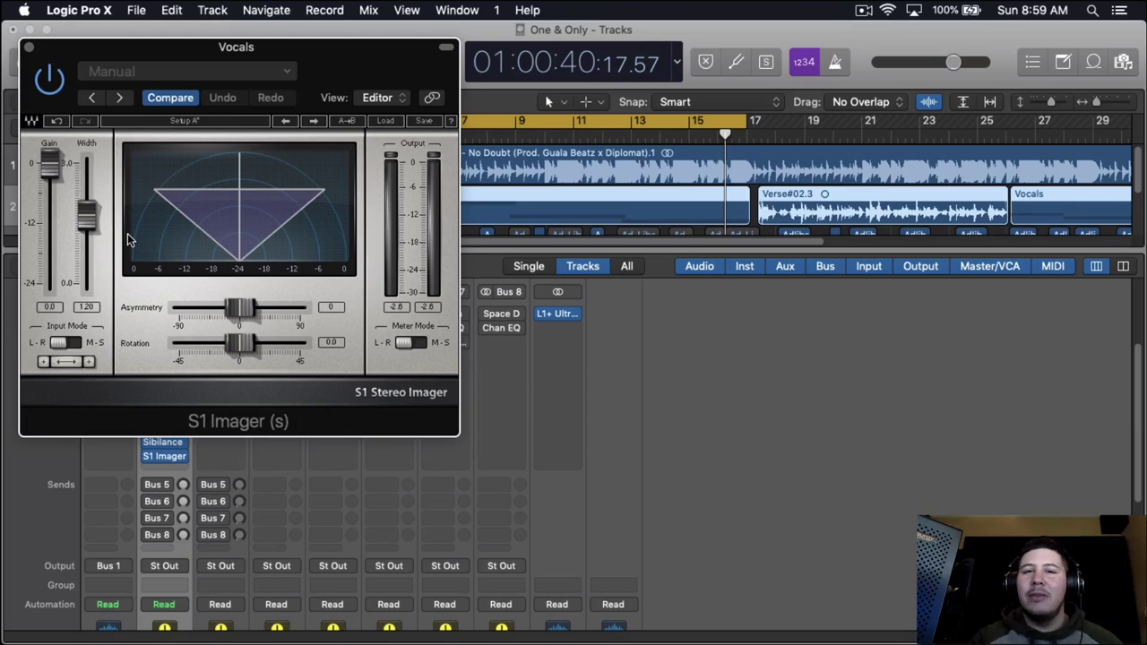
click(29, 47)
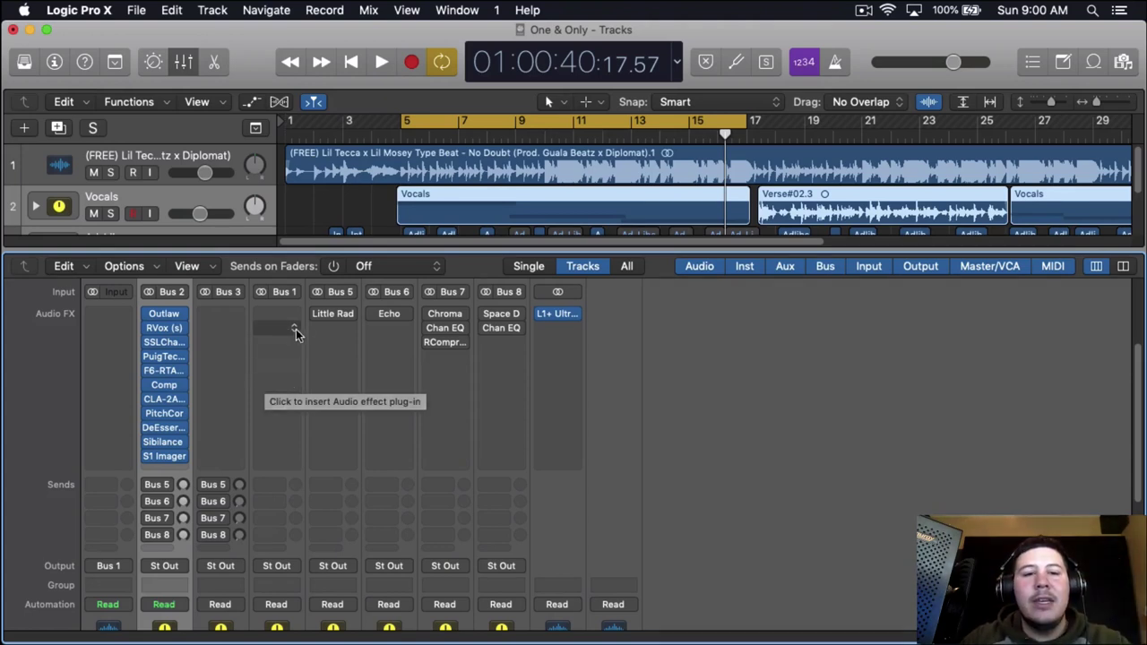
Activate Little Radiator on the Bus 5 channel and raise the Vocals channel's Bus 5 send to about -32.7 dB during playback.
click(318, 313)
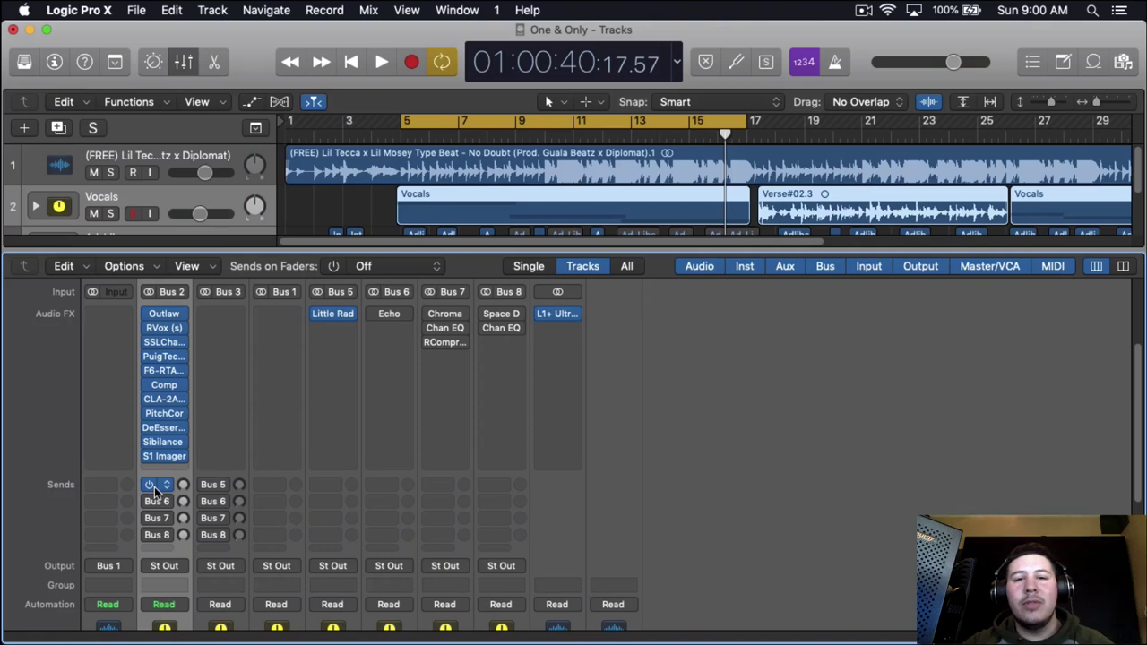
key(space)
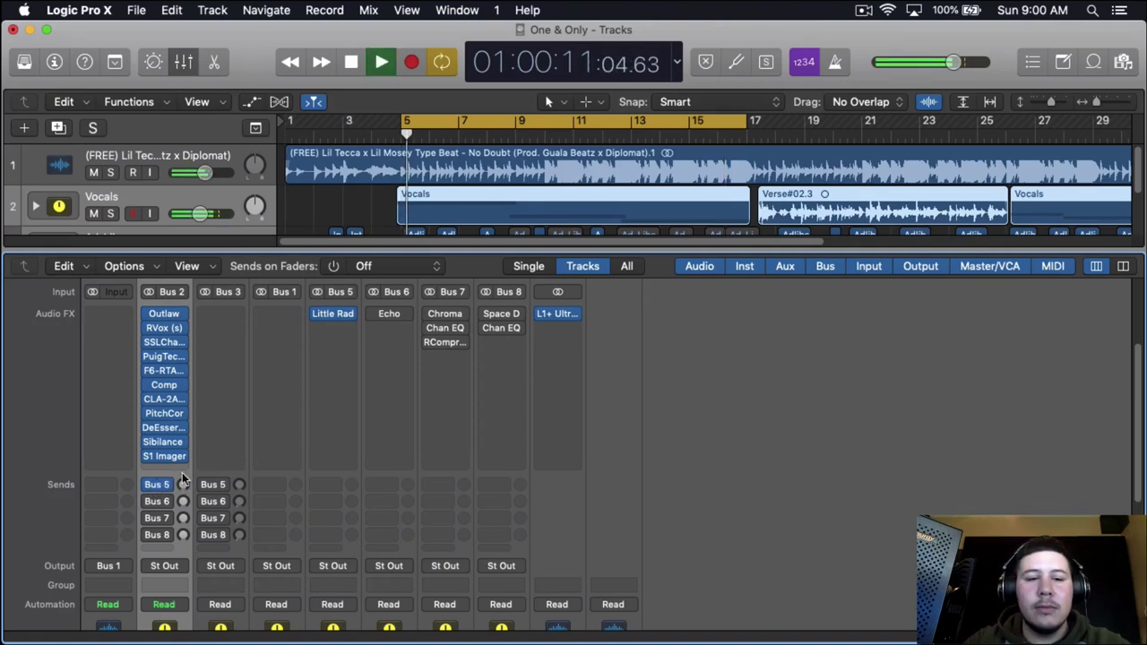
drag(199, 433, 199, 472)
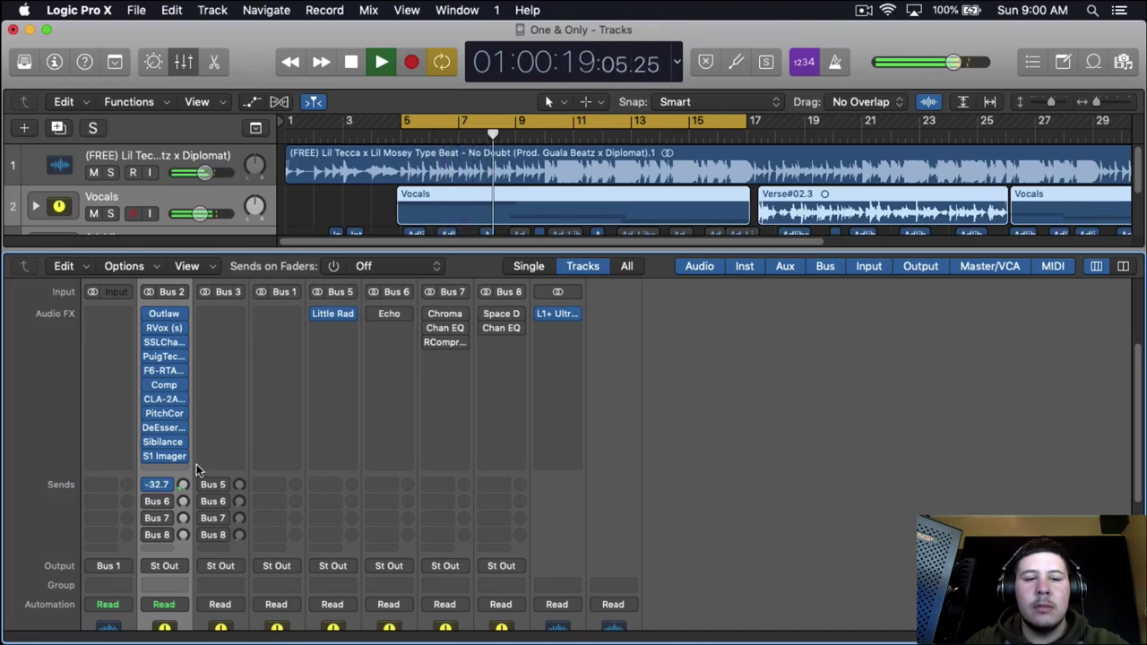
Review Little Radiator's settings on the Pre-Amp channel, switch Noise on and back off, and close the plug-in.
click(333, 316)
drag(318, 96, 615, 151)
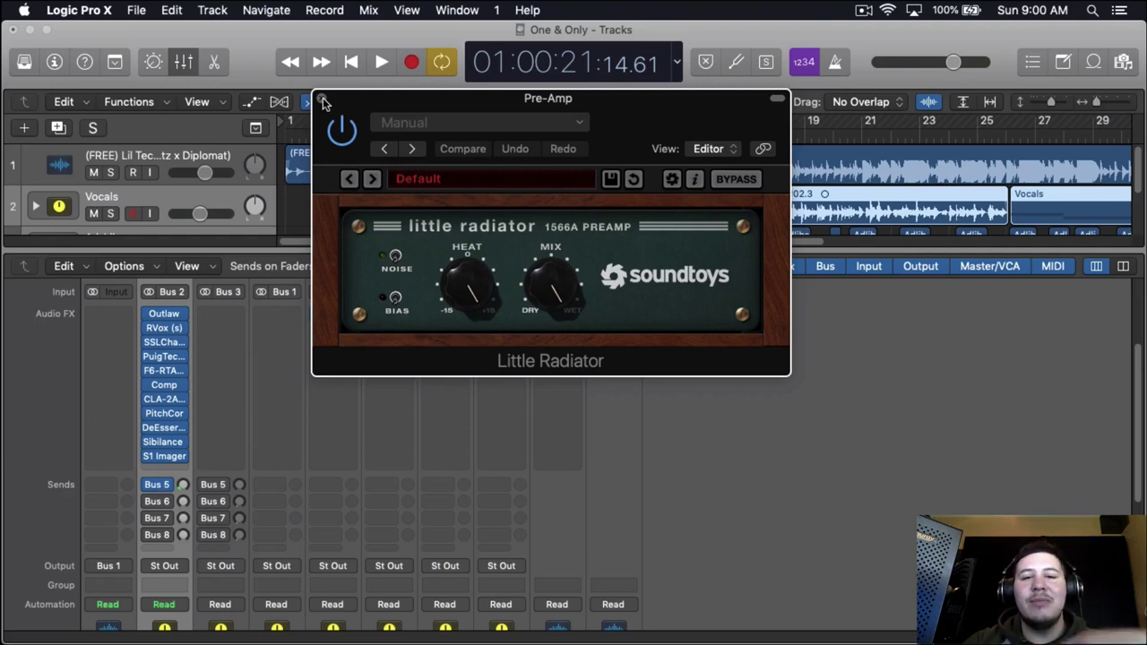
click(395, 256)
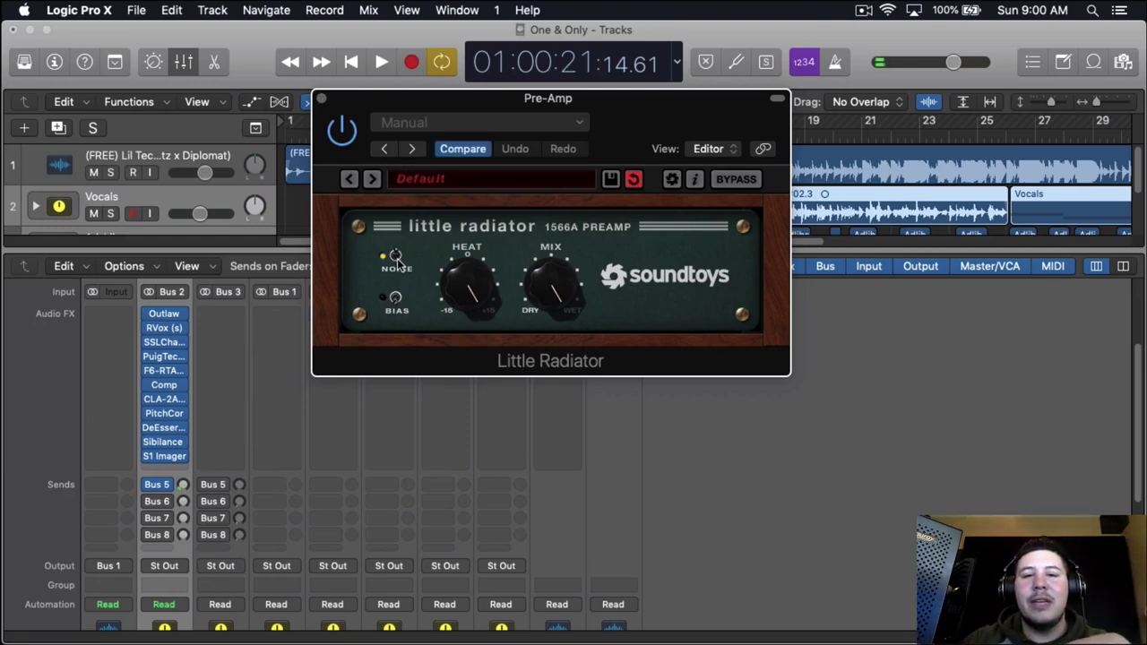
click(395, 256)
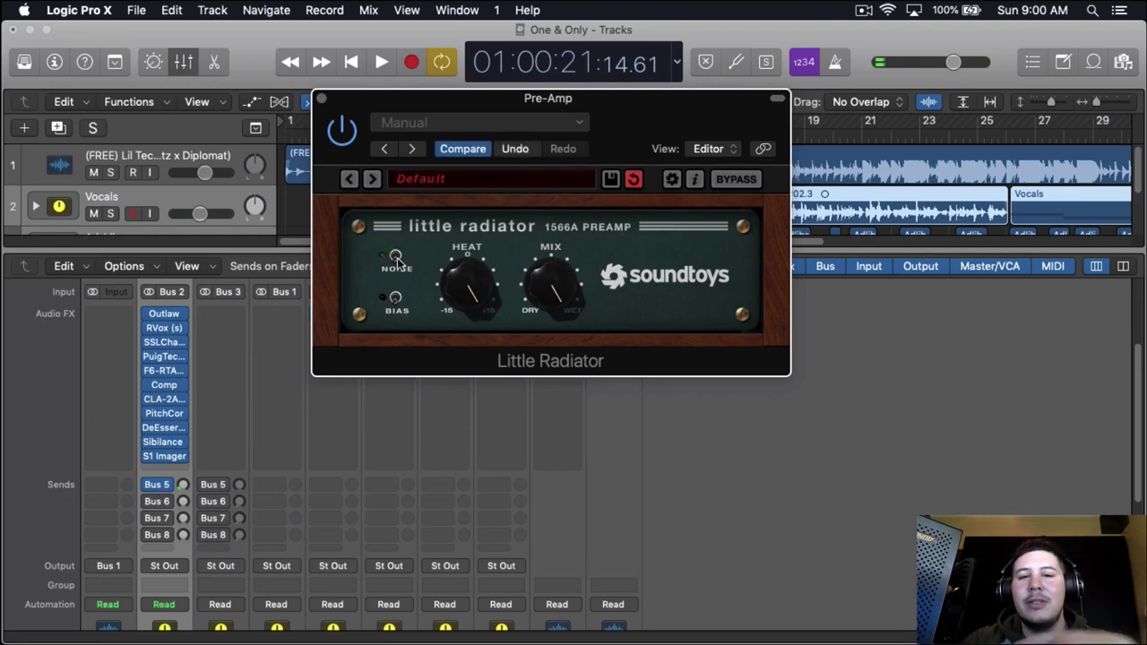
click(322, 99)
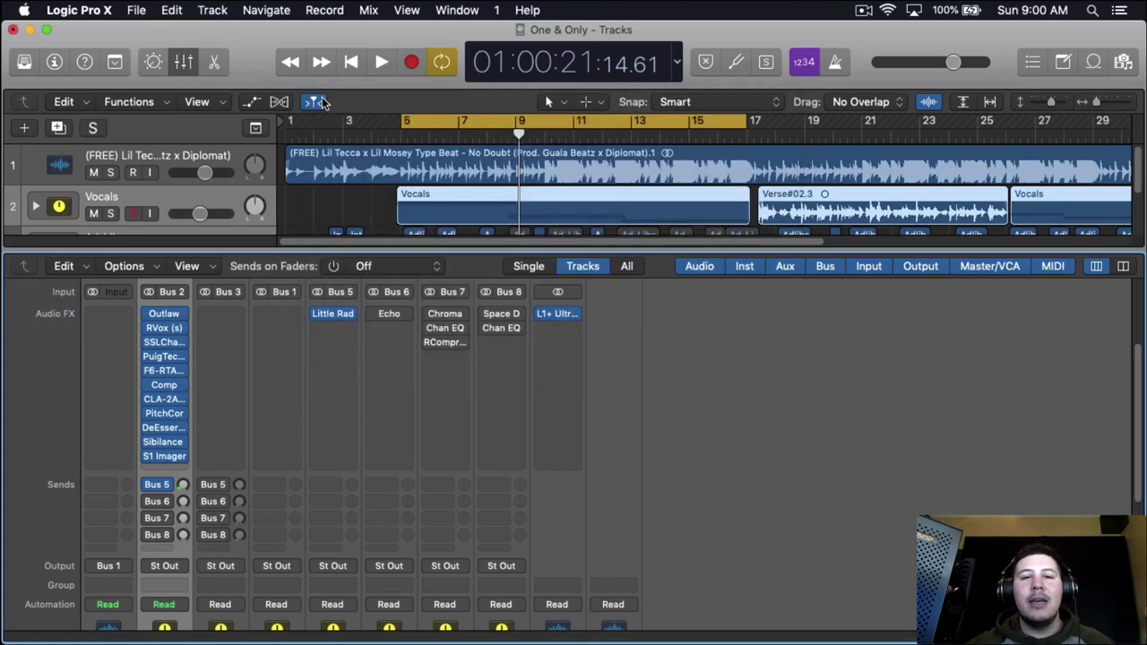
Activate the Echo plug-in on the Bus 6 Delay channel and the Vocals channel's Bus 6 send.
click(390, 315)
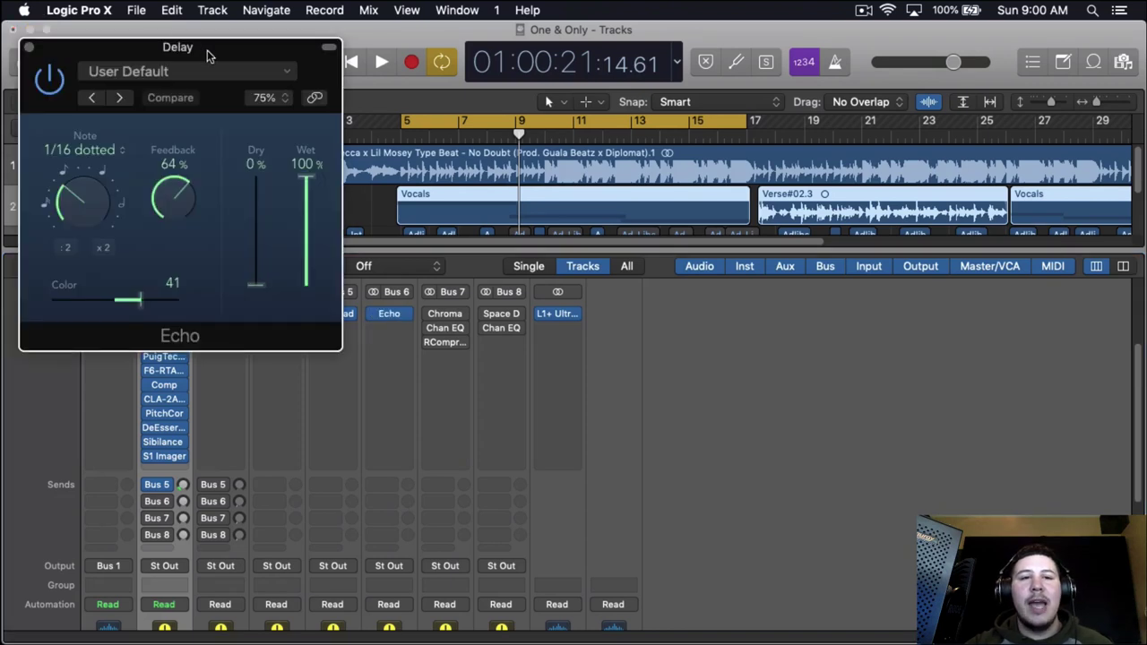
drag(208, 56, 532, 69)
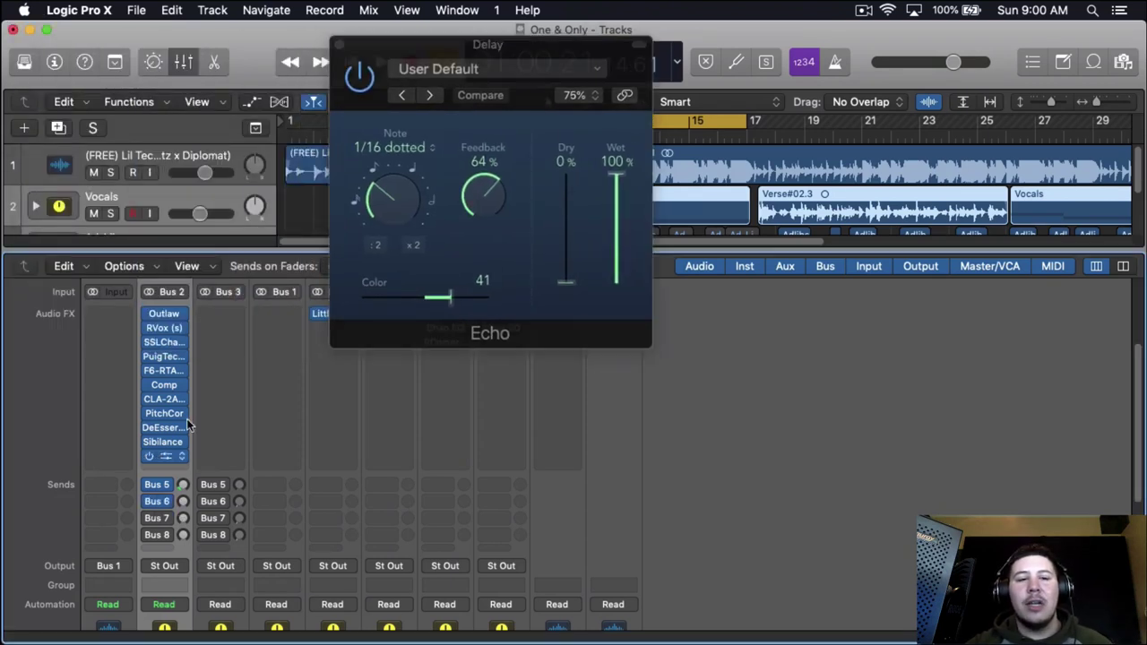
click(182, 463)
mouse_move(235, 638)
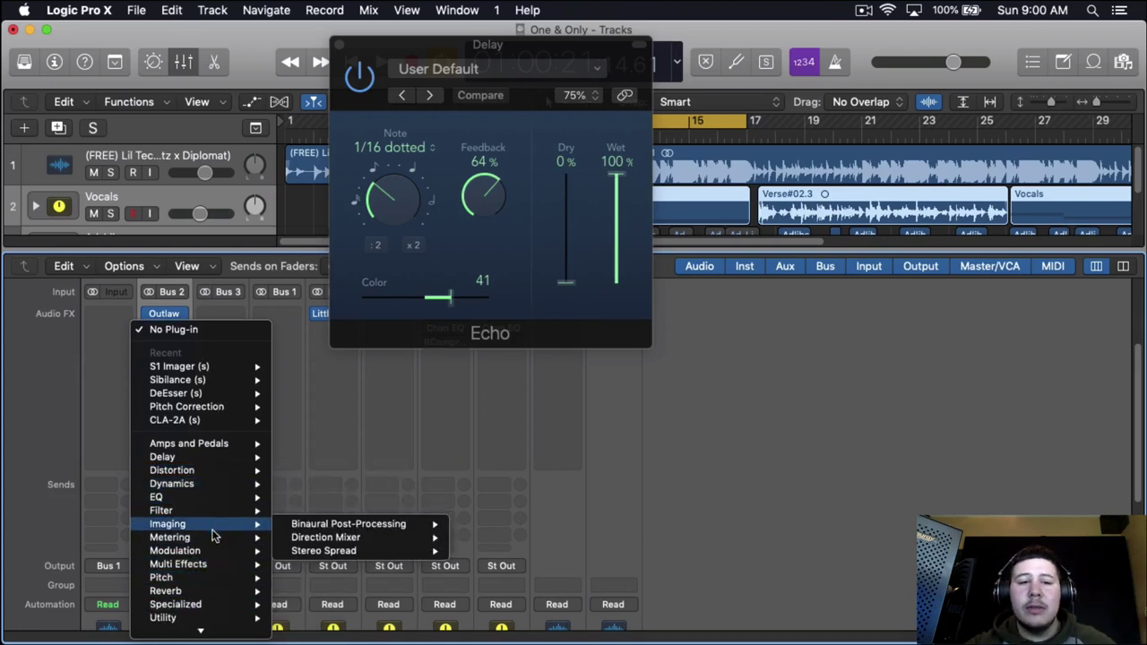
mouse_move(215, 569)
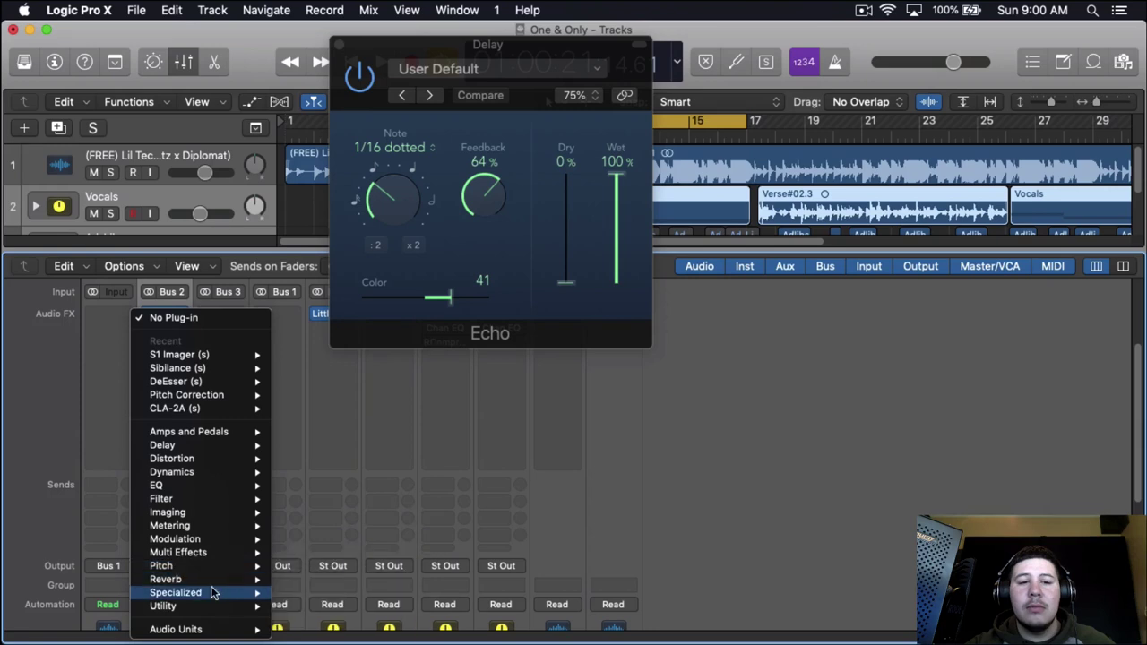
mouse_move(224, 445)
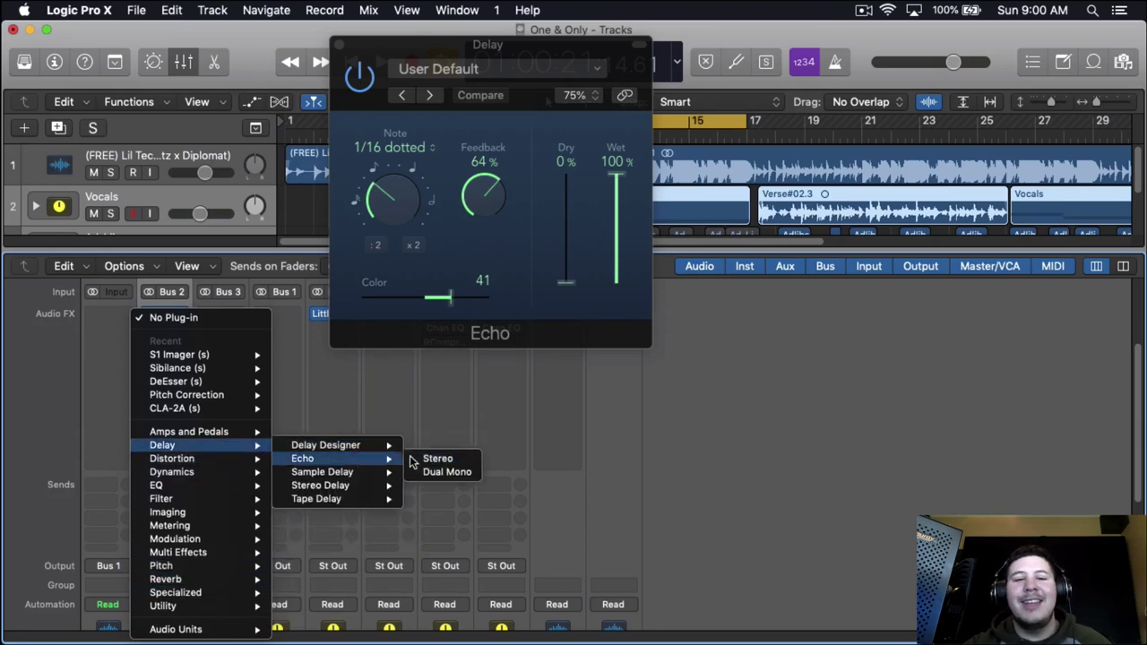
key(Escape)
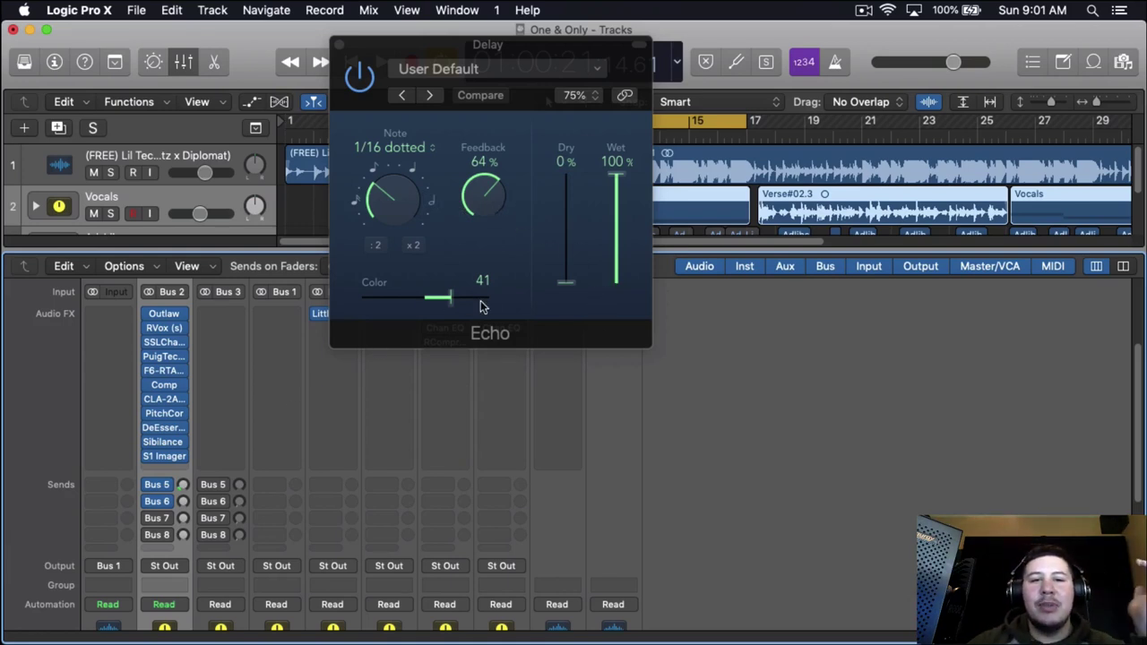
Play the song, raise the Vocals channel's Bus 6 send to about -32.9 dB, and close Echo.
key(space)
click(183, 504)
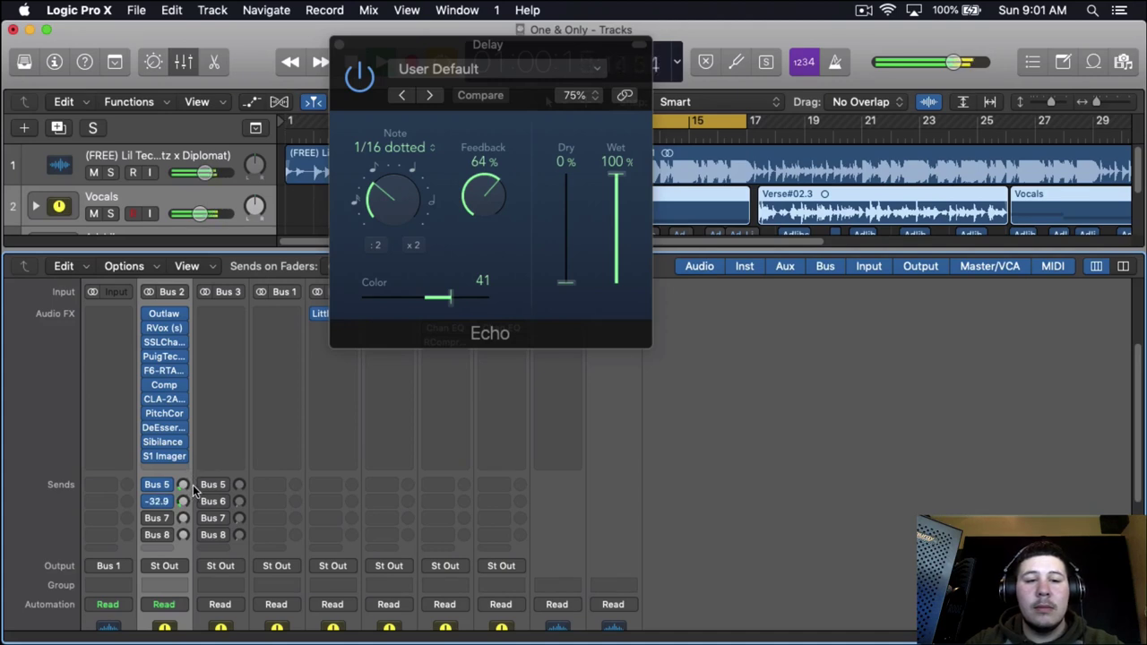
click(339, 45)
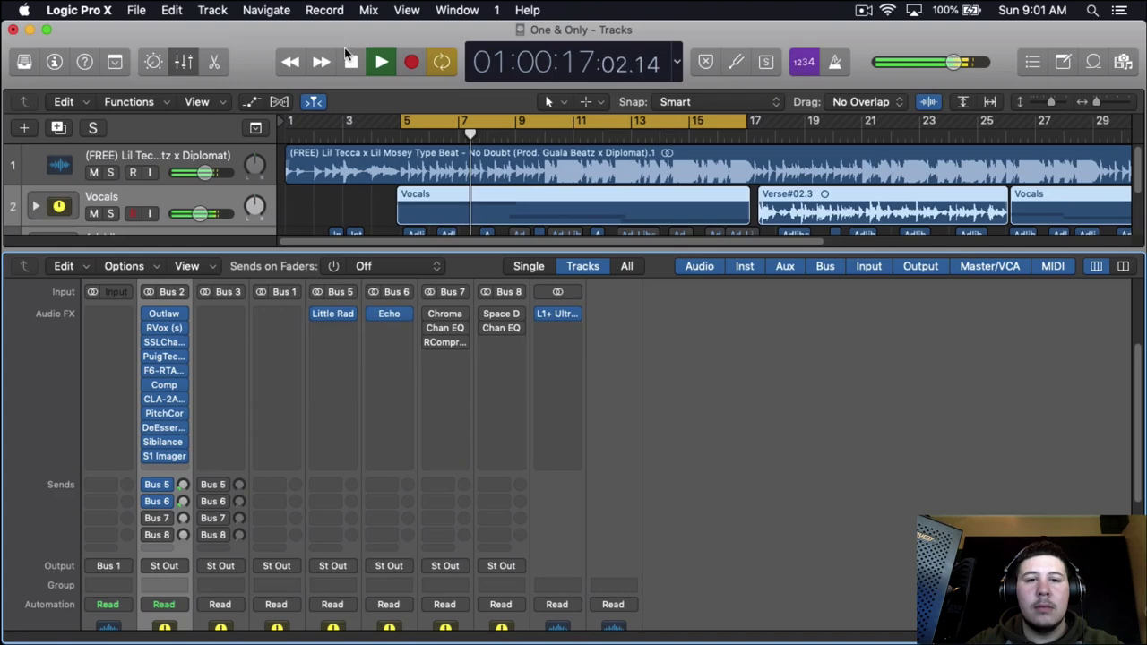
Add RCompressor (s) after Echo on the Bus 6 Delay channel and set its side chain to Bus 2.
click(385, 330)
mouse_move(430, 629)
mouse_move(553, 630)
scroll(729, 537, down, 15)
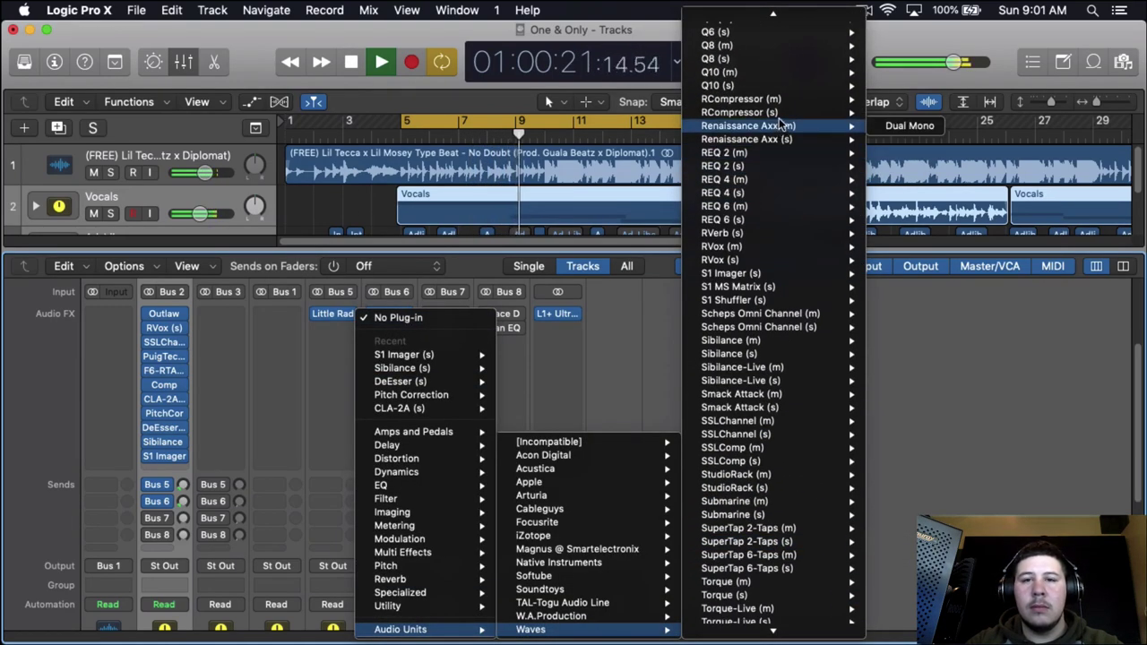
click(740, 112)
click(276, 72)
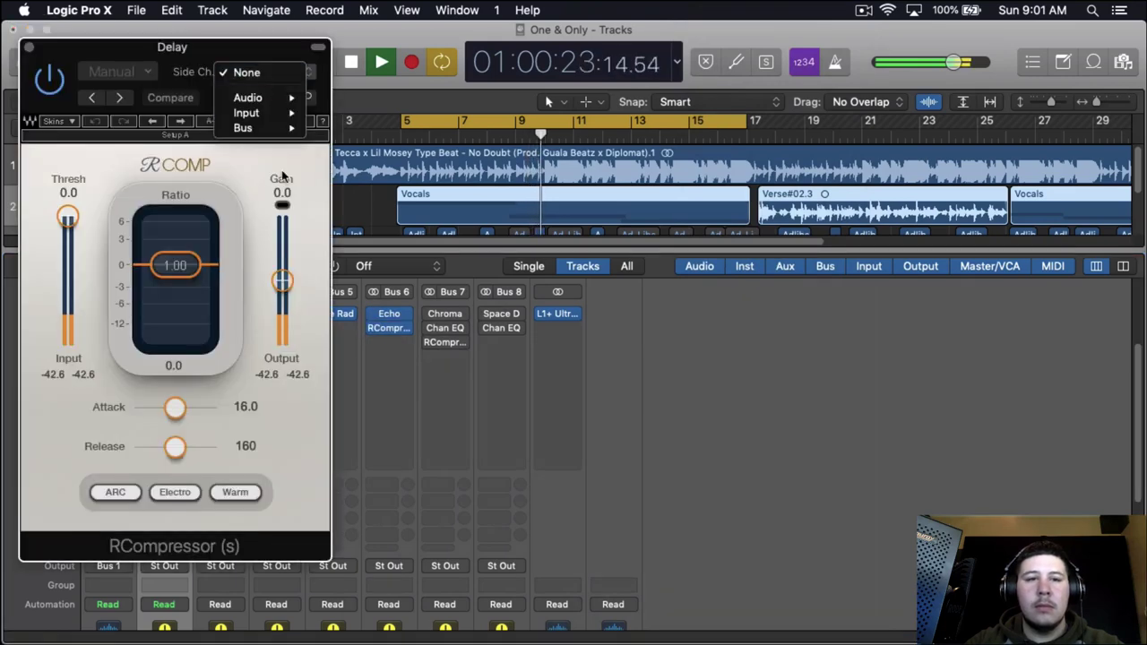
mouse_move(264, 128)
click(383, 143)
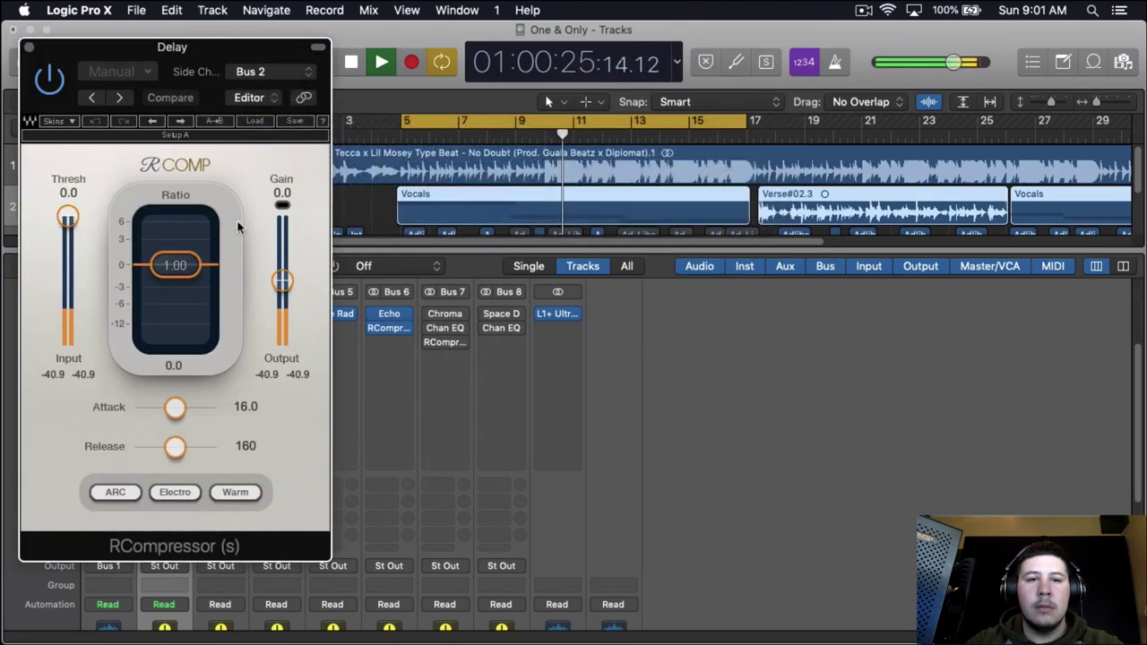
Set the Delay channel's RCompressor to threshold -21.6, a higher ratio, Manual release, attack 0.88 and release 11.4, close it, and stop playback.
drag(175, 265, 81, 309)
click(134, 492)
drag(175, 407, 142, 406)
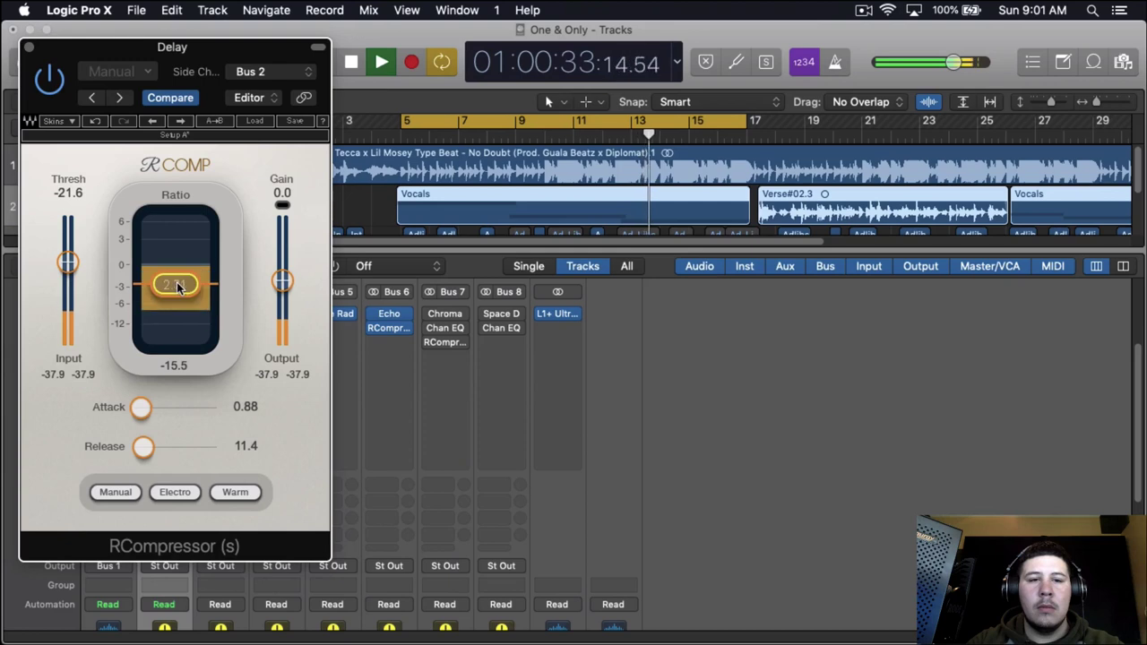
key(super+w)
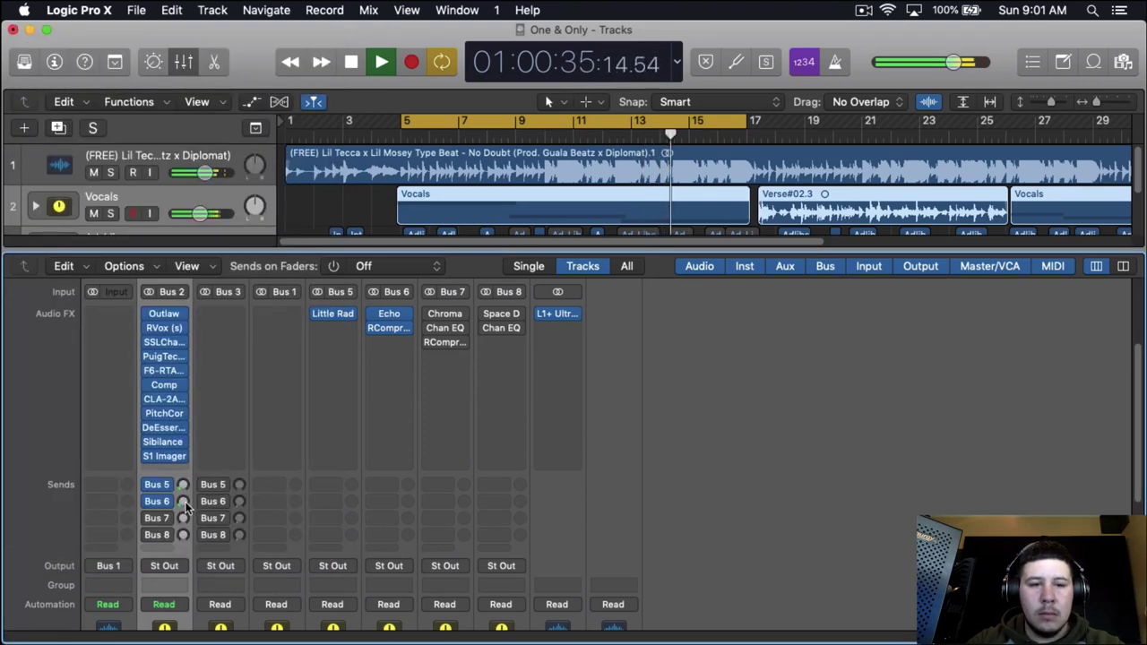
key(space)
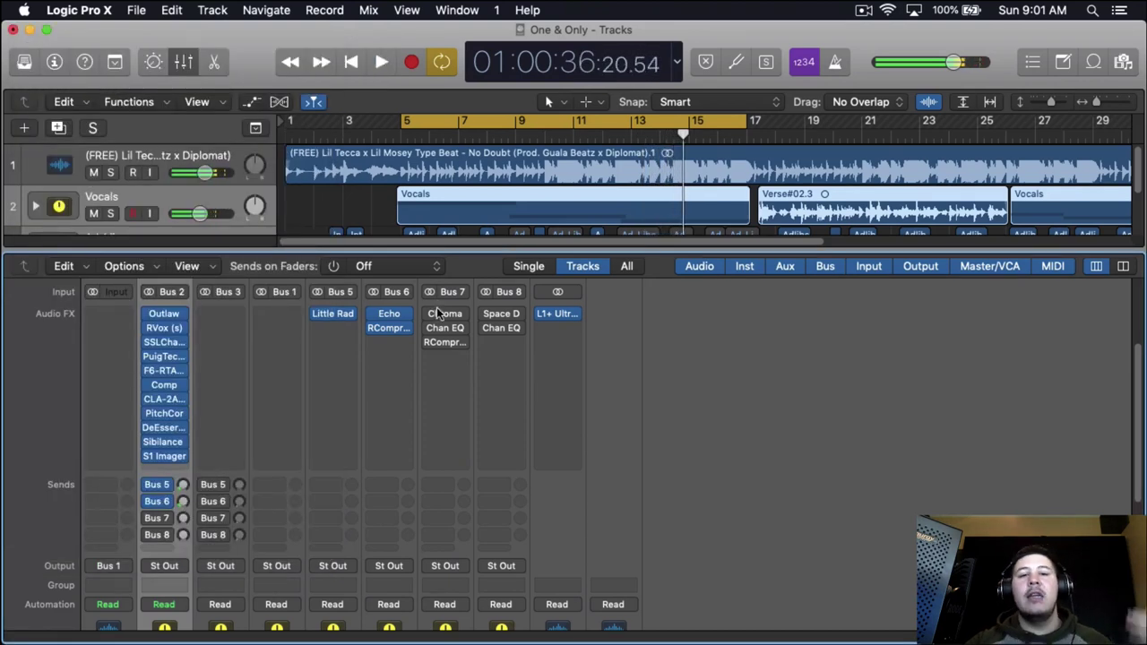
Activate ChromaVerb on the Bus 7 Reverb channel, review its Halls presets while keeping Vocal Plate, and close the plug-in.
mouse_move(432, 318)
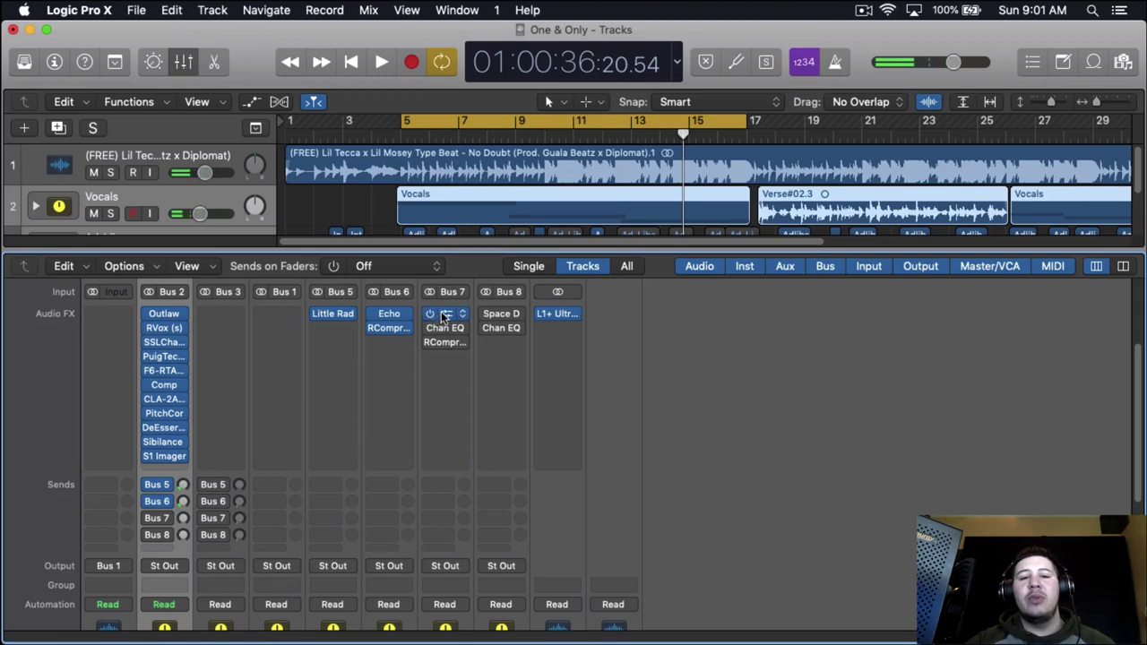
click(443, 317)
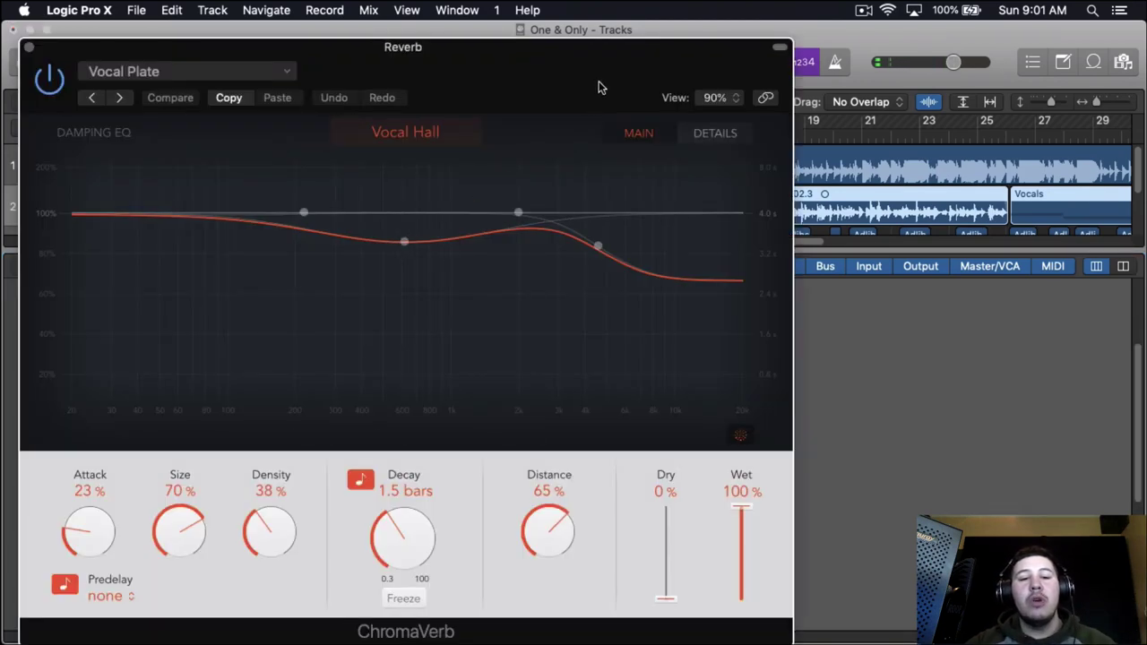
drag(598, 87, 666, 67)
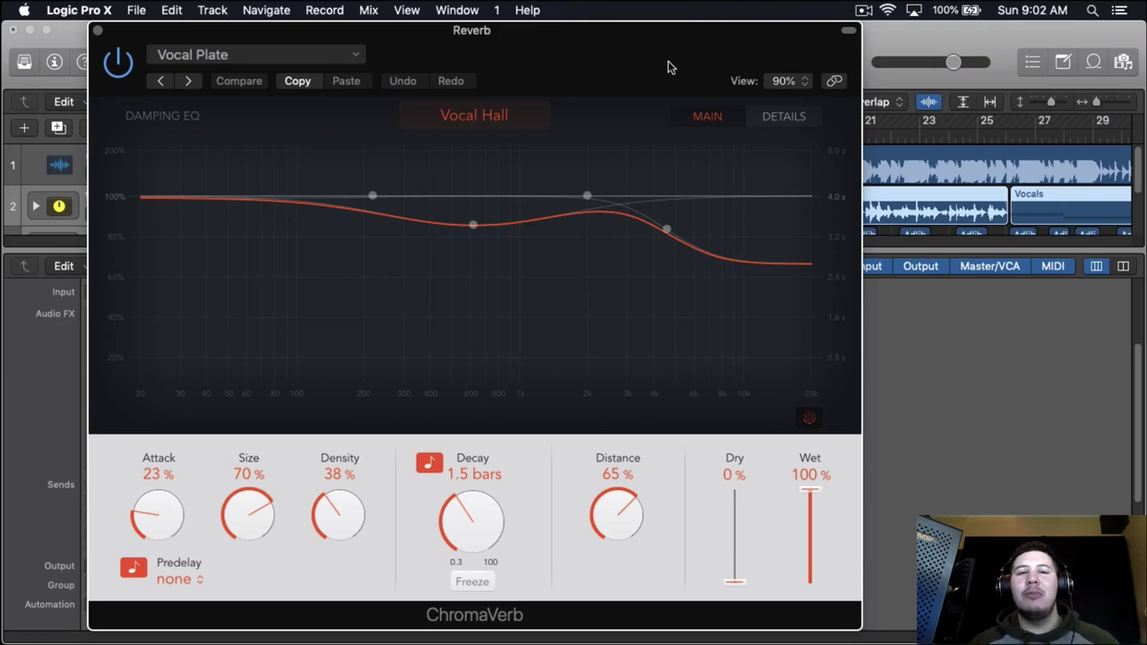
click(307, 54)
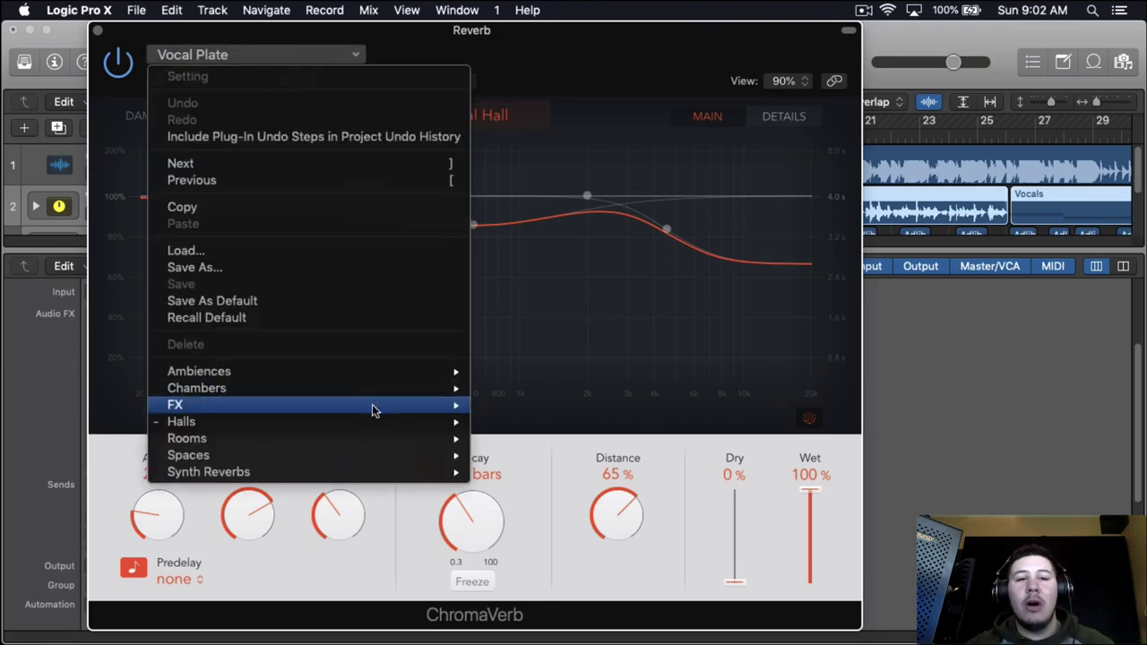
mouse_move(374, 422)
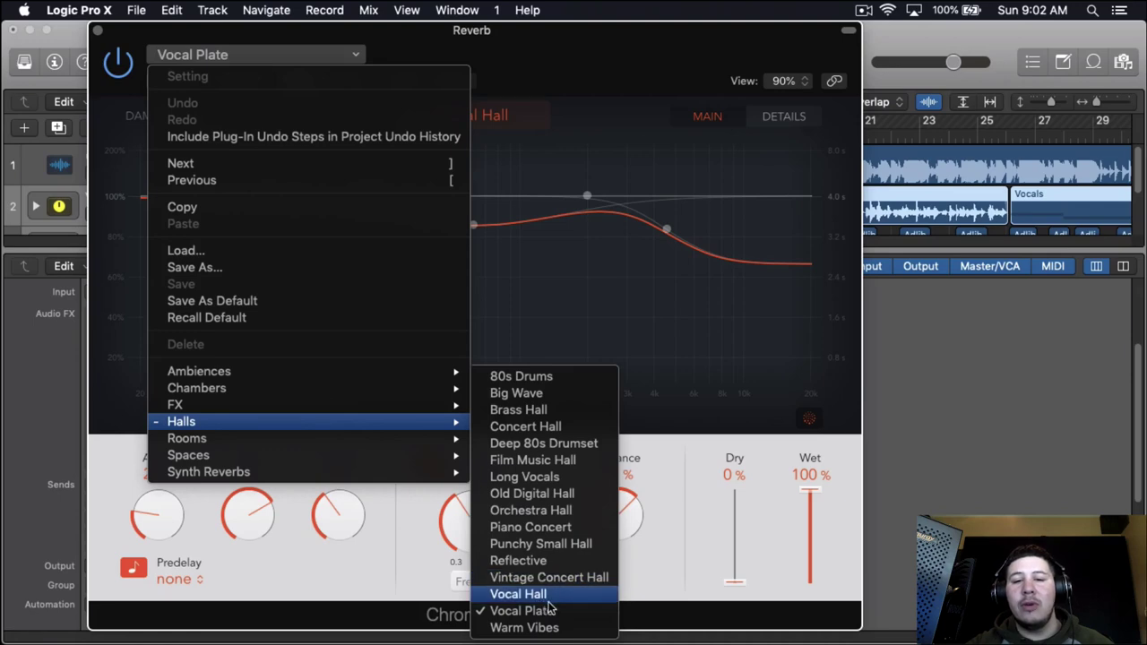
click(690, 586)
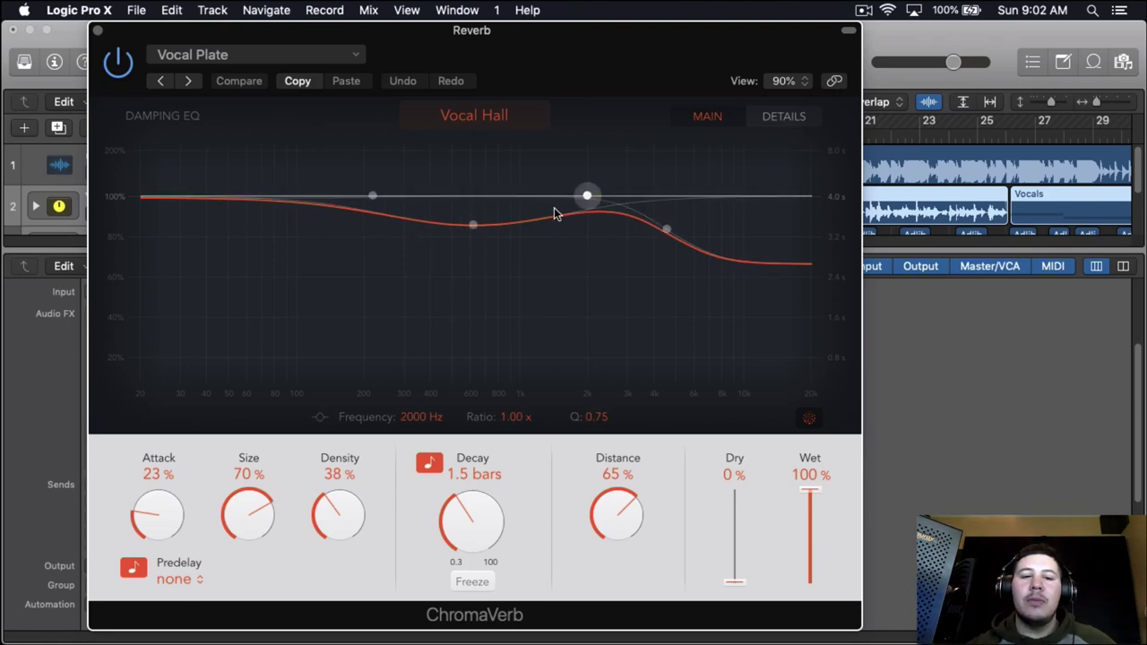
click(99, 29)
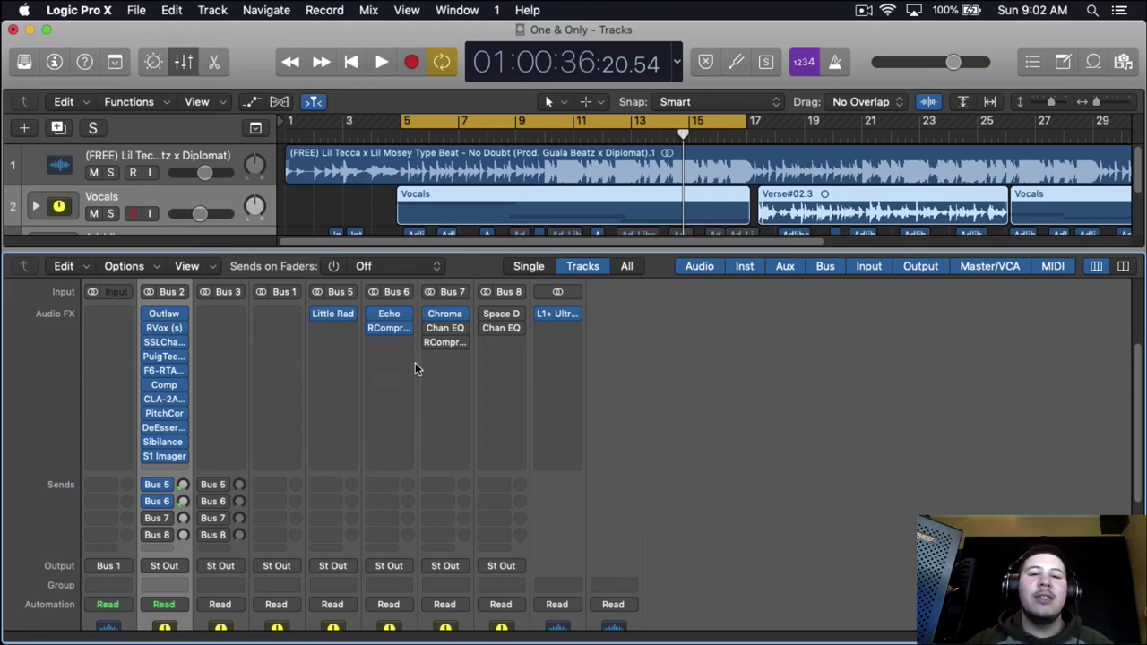
Activate Channel EQ on the Reverb channel, review its low-cut and high-shelf curve, and close it.
click(448, 329)
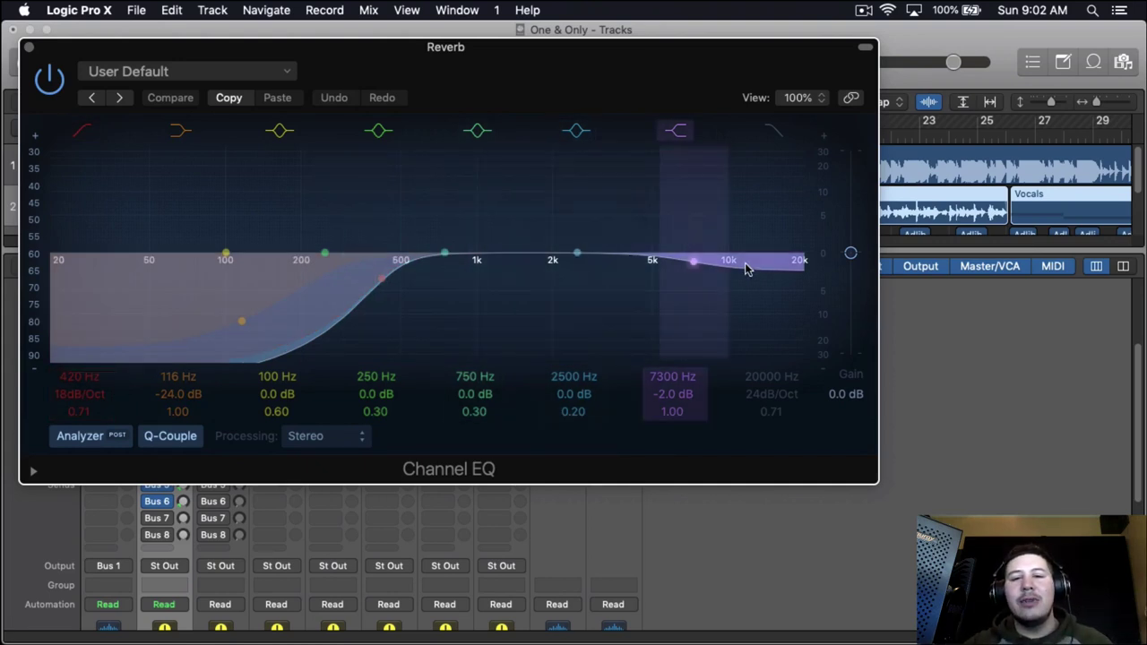
drag(476, 95, 484, 93)
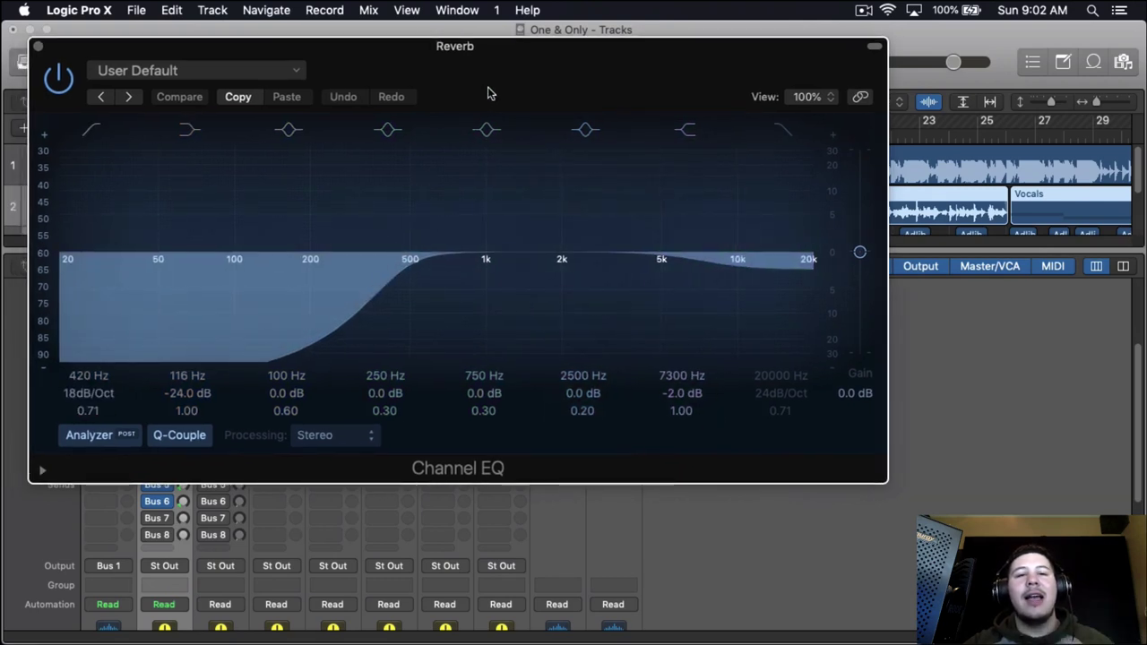
click(55, 82)
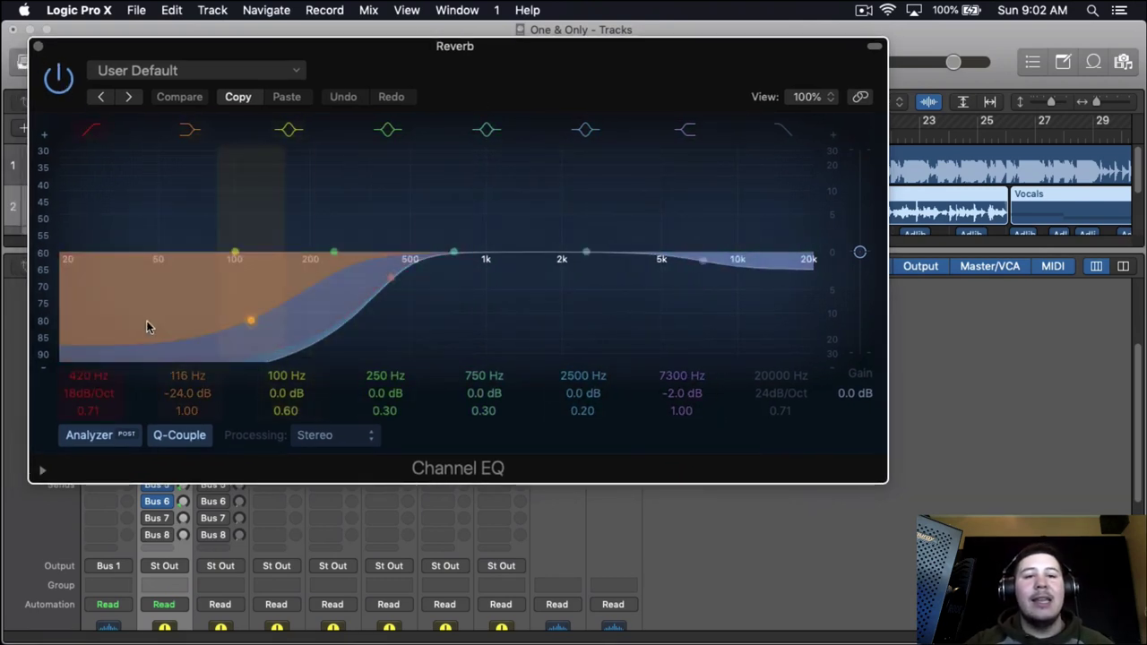
click(38, 46)
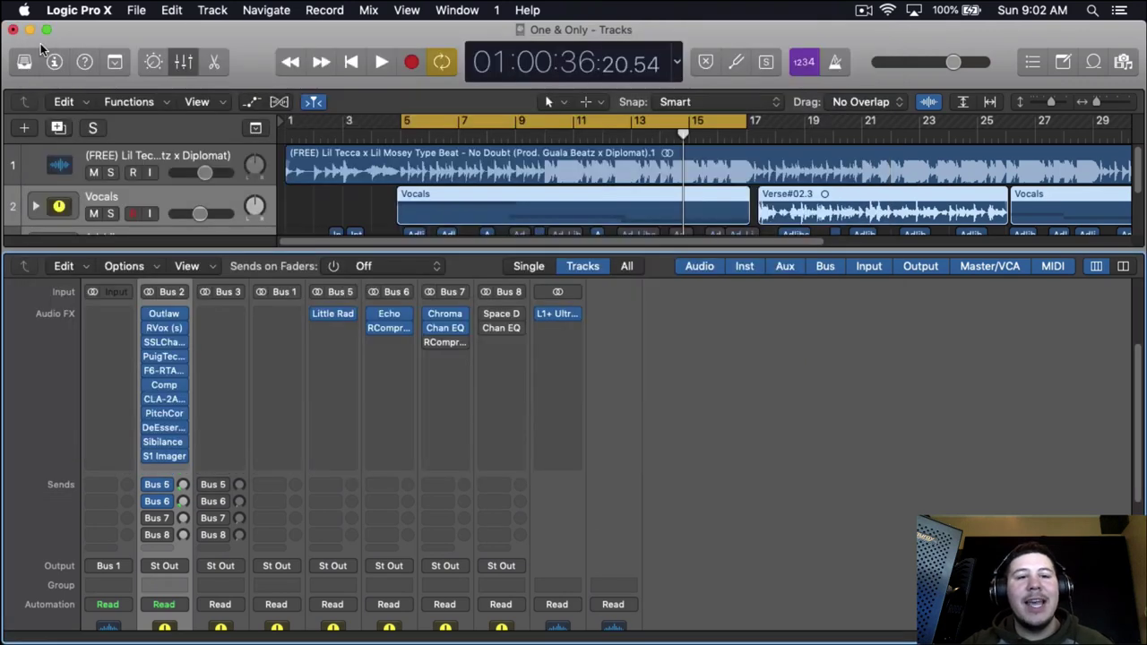
Play the song with the Vocals channel's Bus 7 send active and raise that send to about -21.2 dB.
key(space)
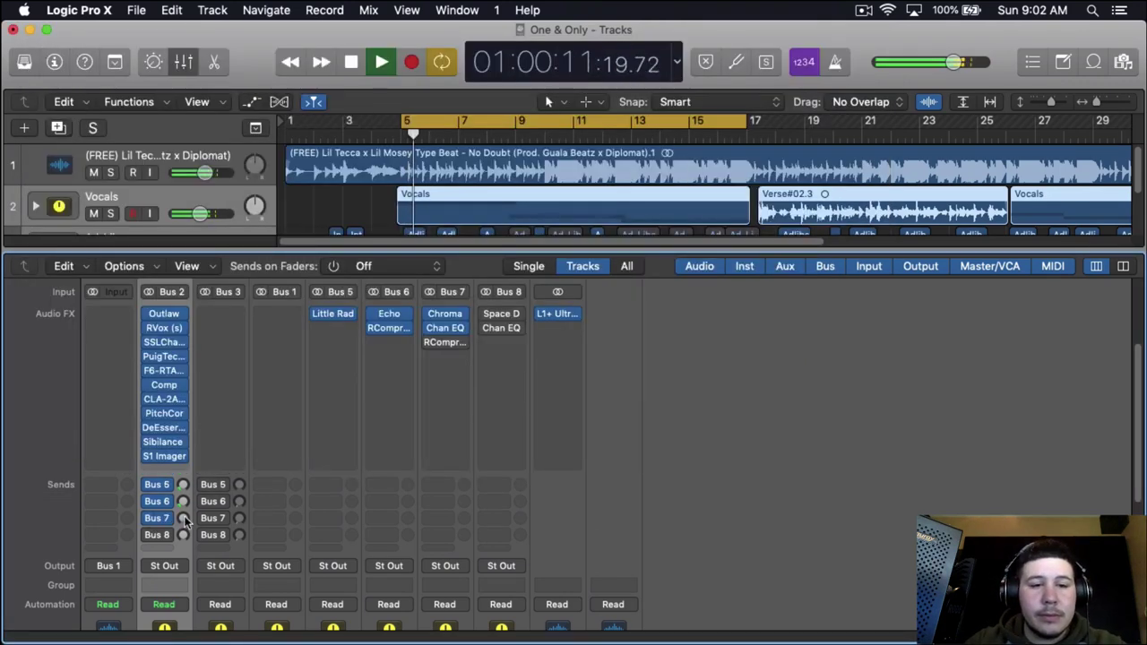
drag(182, 517, 182, 545)
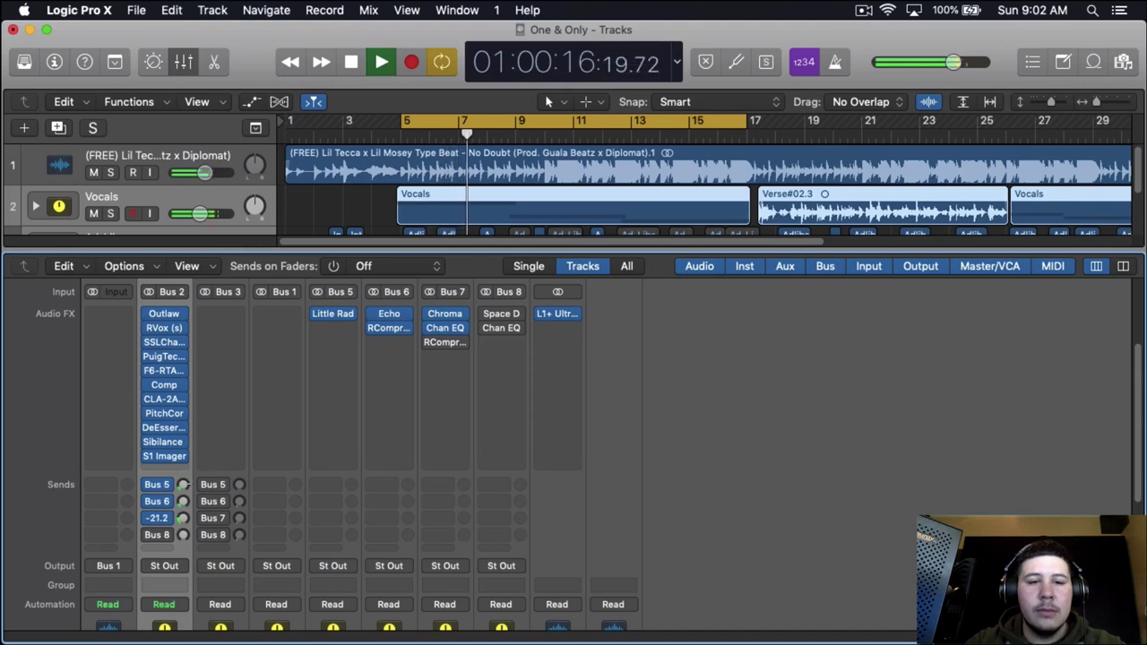
Activate the Reverb channel's RCompressor, set attack 2.81, release 19.0 and ratio 1.66, close it, and stop playback after listening.
click(438, 342)
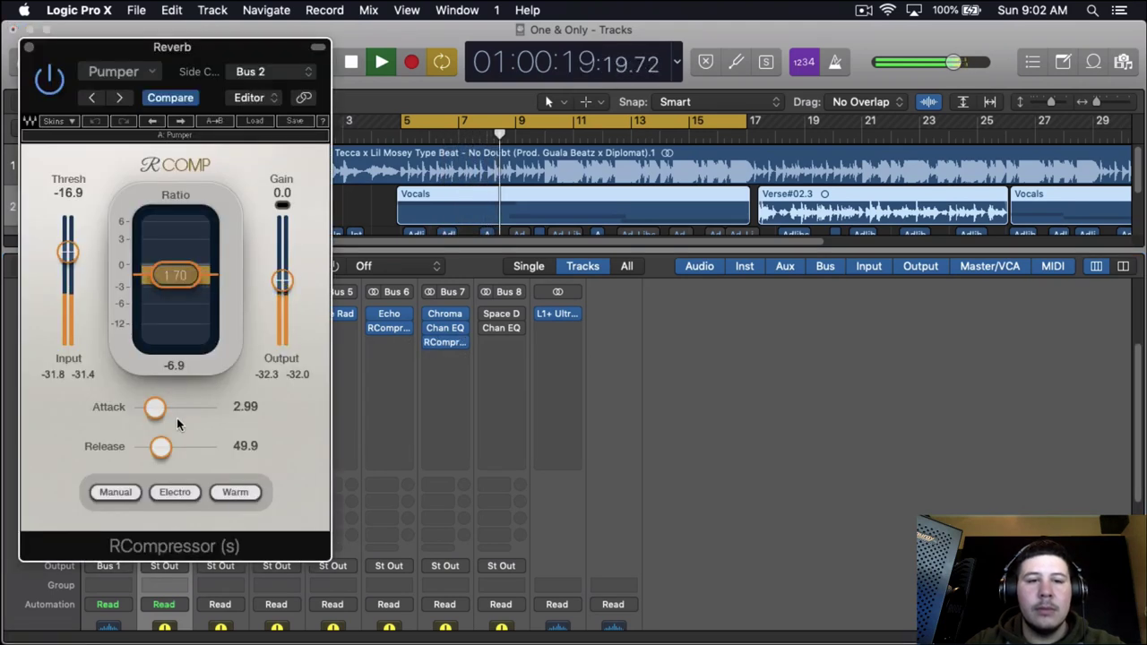
drag(164, 412, 163, 449)
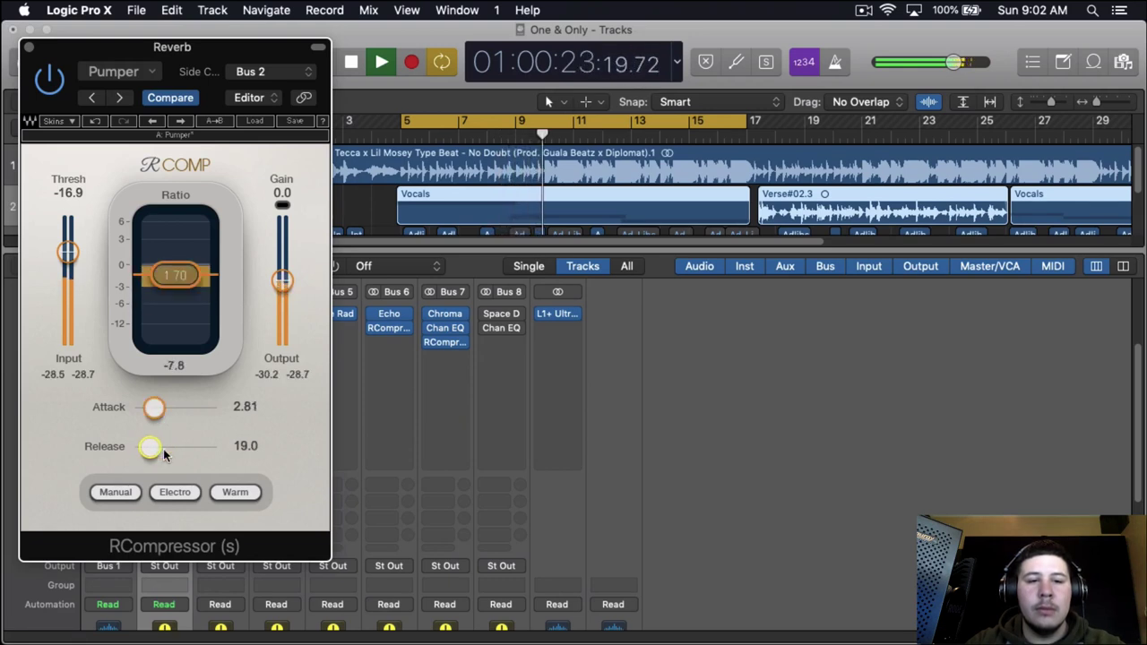
drag(146, 330, 154, 302)
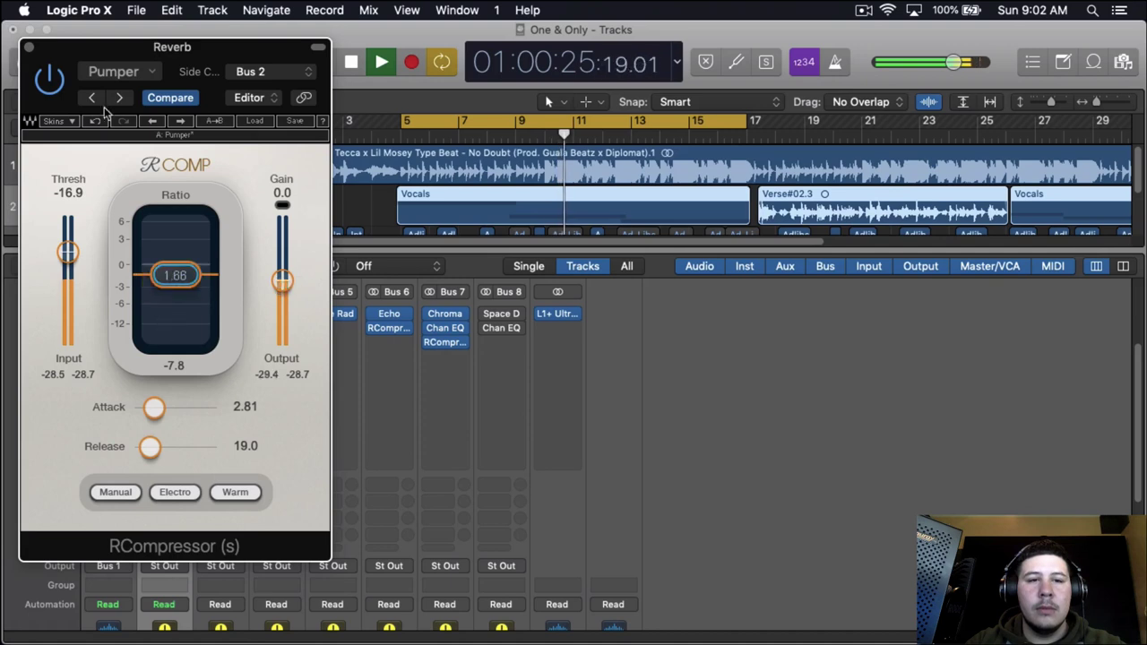
click(29, 47)
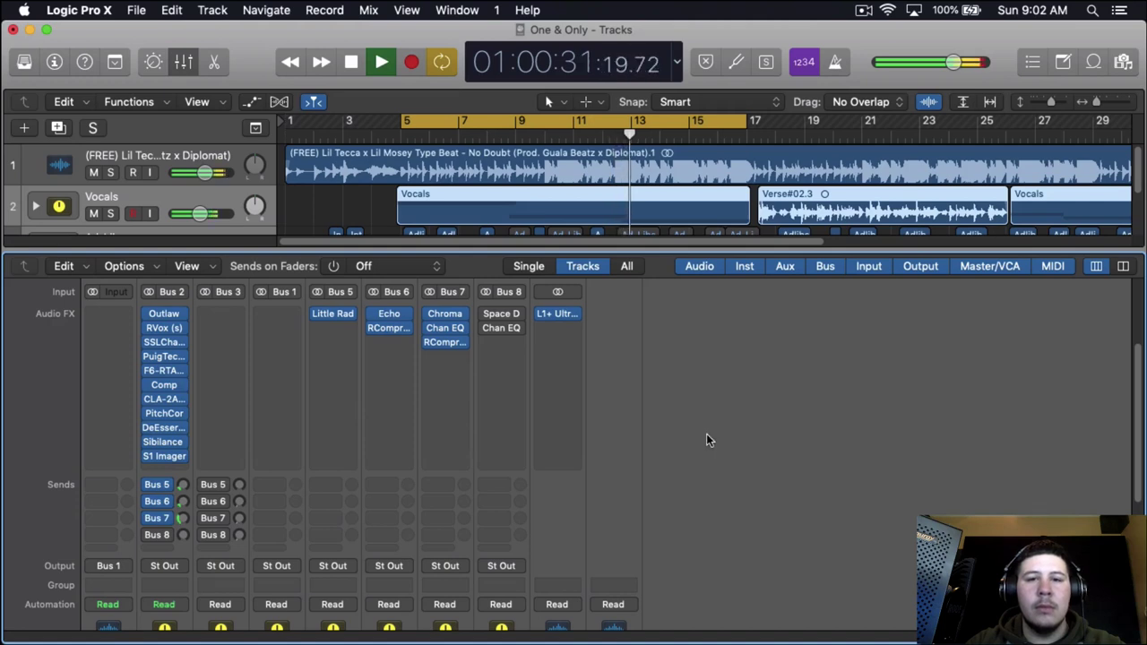
key(space)
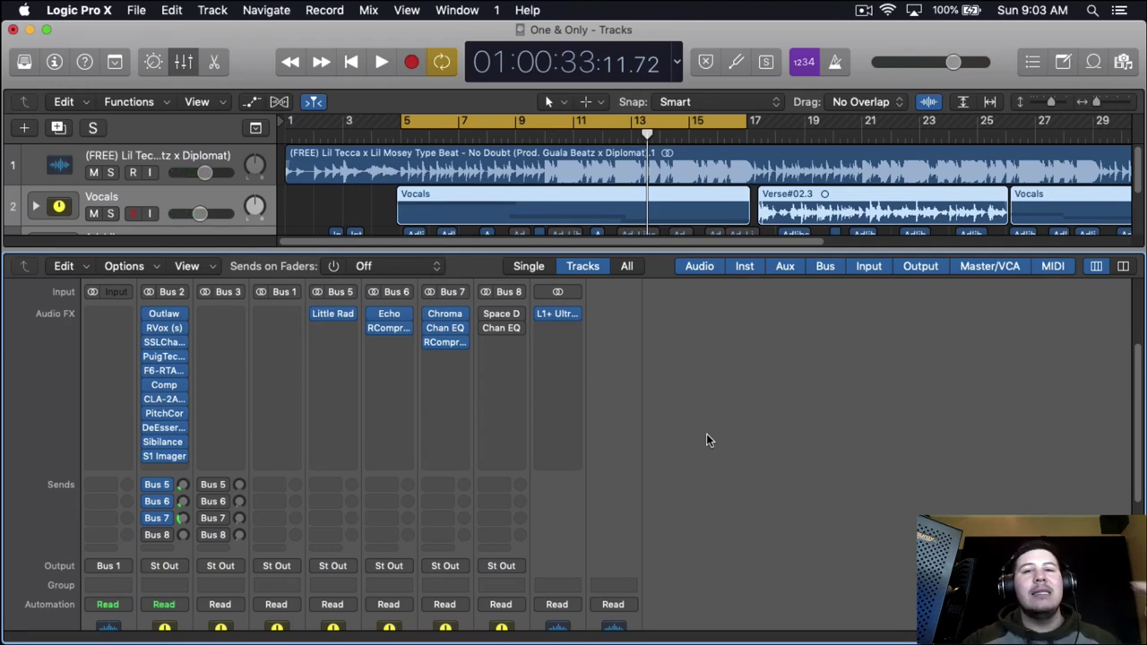
Activate Space Designer and Channel EQ on the Big Reverb channel, review the large Halls presets while keeping 04.5s Fine Hall, and close the plug-in.
click(505, 315)
drag(260, 106, 301, 95)
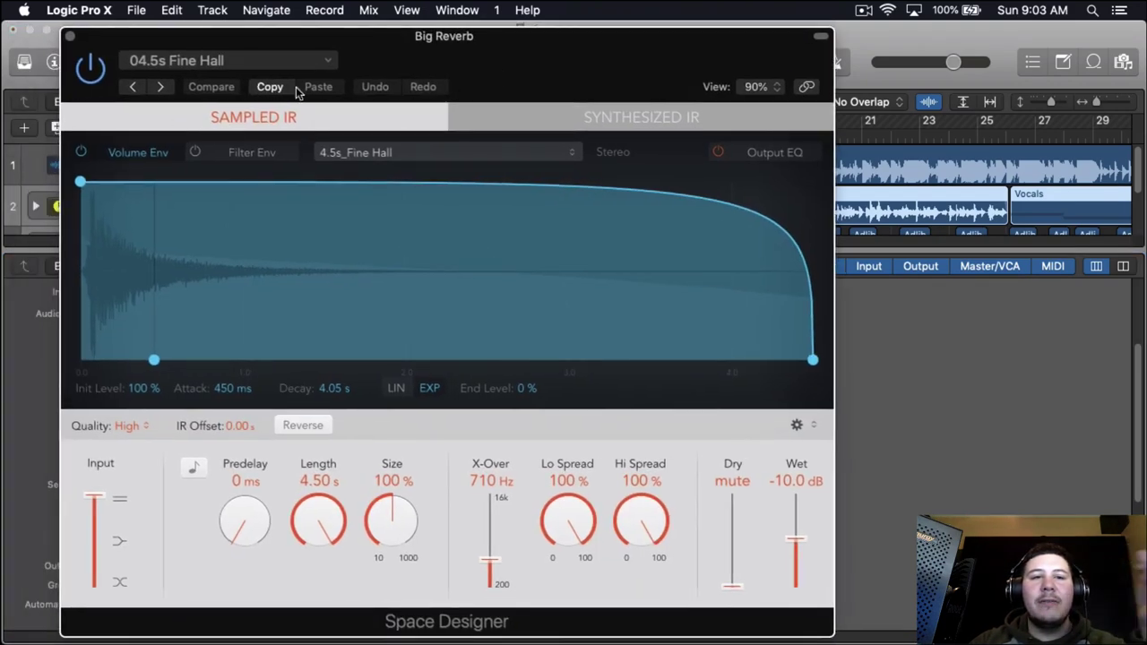
click(269, 60)
mouse_move(376, 378)
mouse_move(517, 395)
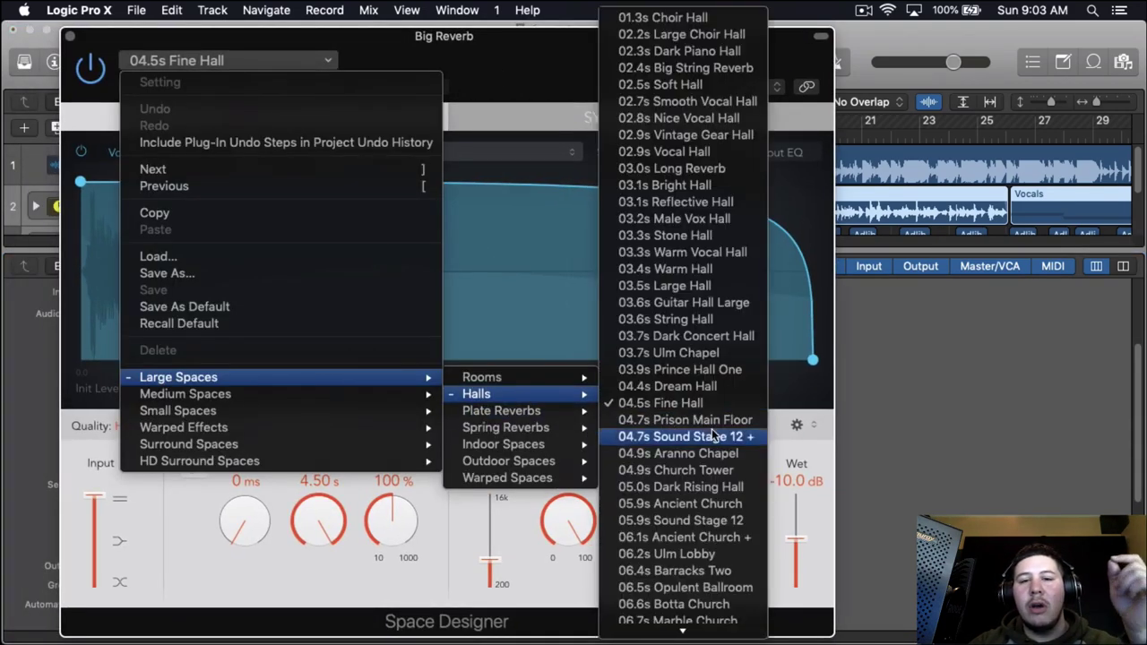
click(823, 461)
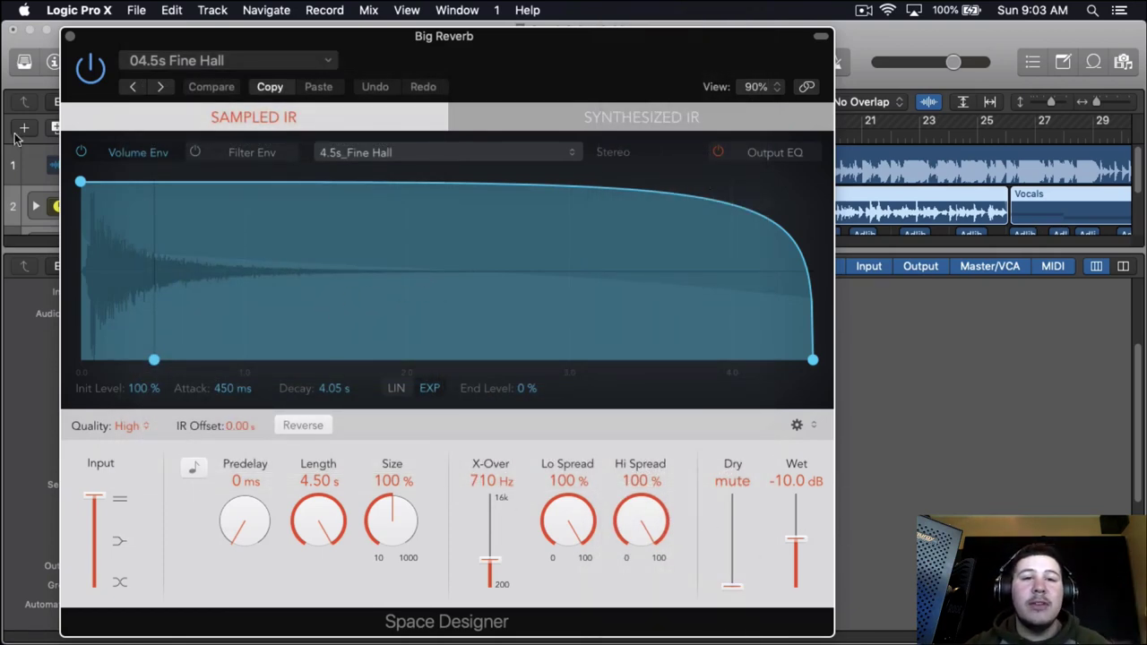
click(71, 35)
Activate the Vocals channel's Bus 8 send and raise it to about -18.0 dB during playback.
click(154, 536)
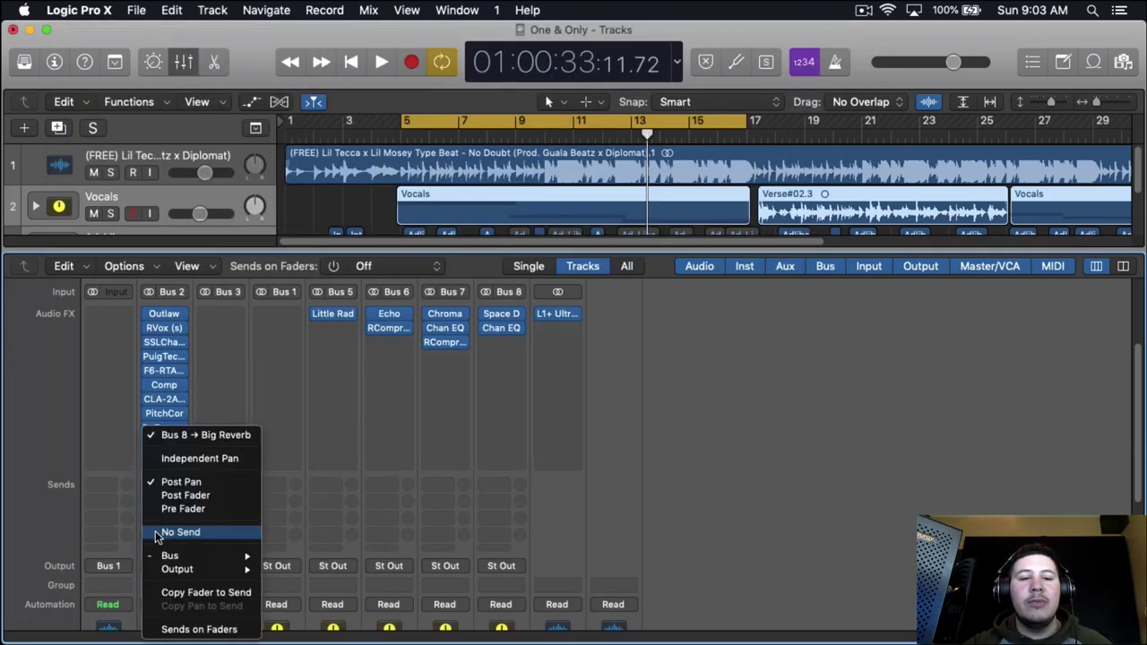
click(147, 547)
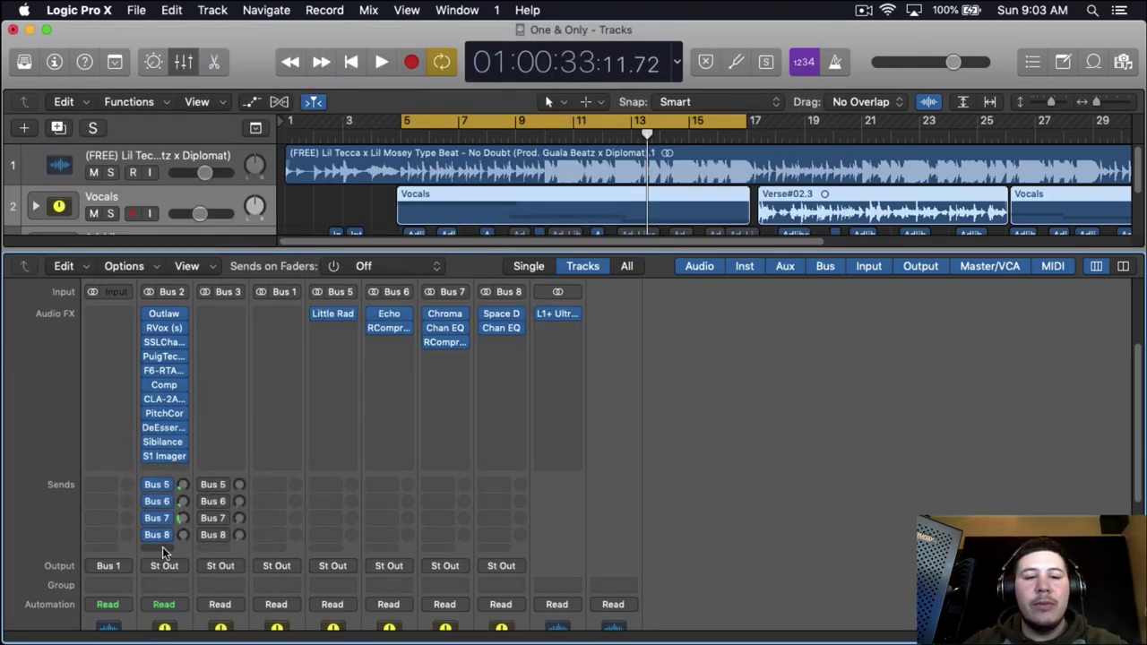
key(space)
mouse_move(183, 538)
mouse_down()
mouse_move(200, 458)
mouse_move(204, 502)
mouse_move(185, 543)
mouse_move(183, 521)
mouse_up()
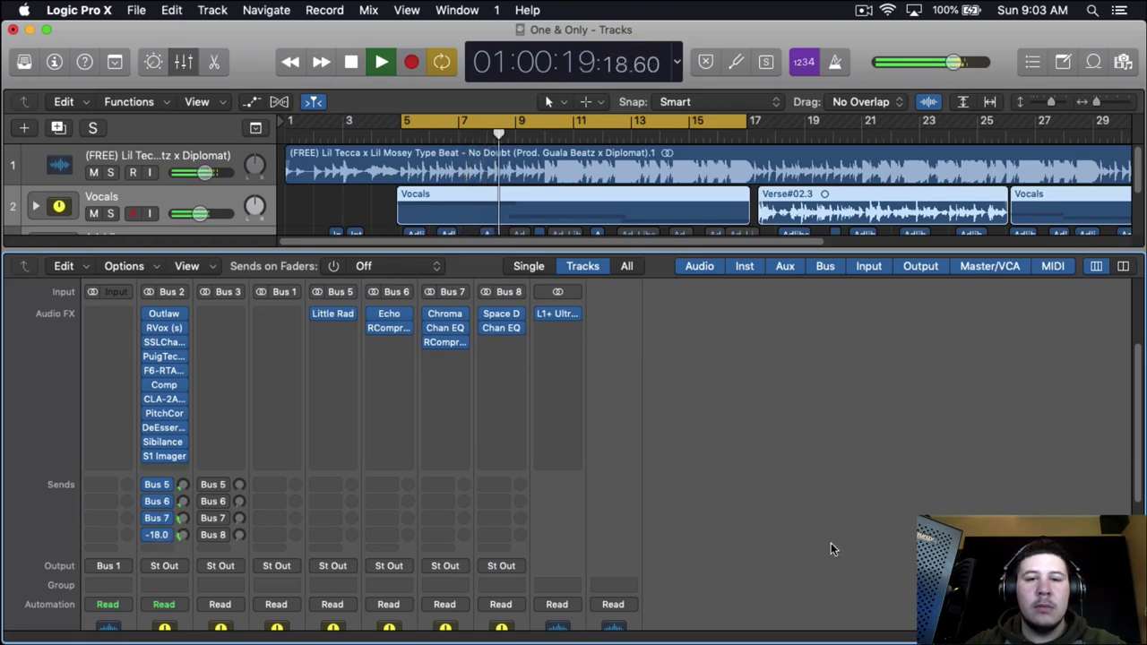
Check the channel levels during playback, fine-tune the Vocals channel's Bus 7 send, and stop the song.
scroll(225, 460, down, 5)
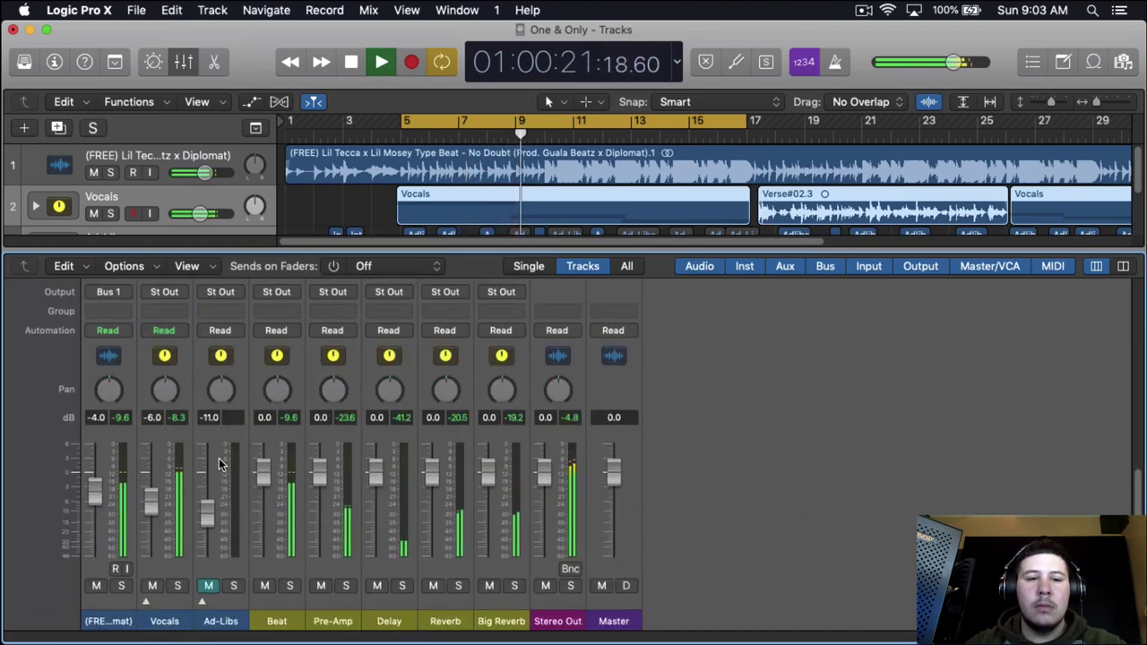
scroll(198, 448, up, 3)
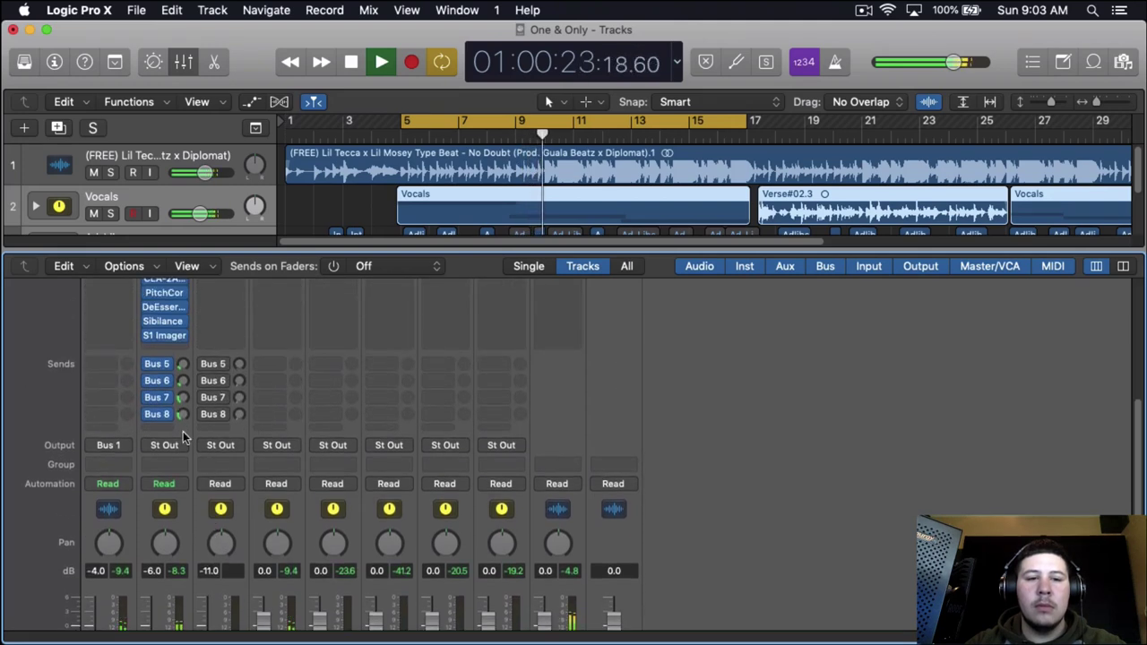
mouse_move(183, 398)
mouse_down()
mouse_move(183, 420)
mouse_move(185, 398)
mouse_up()
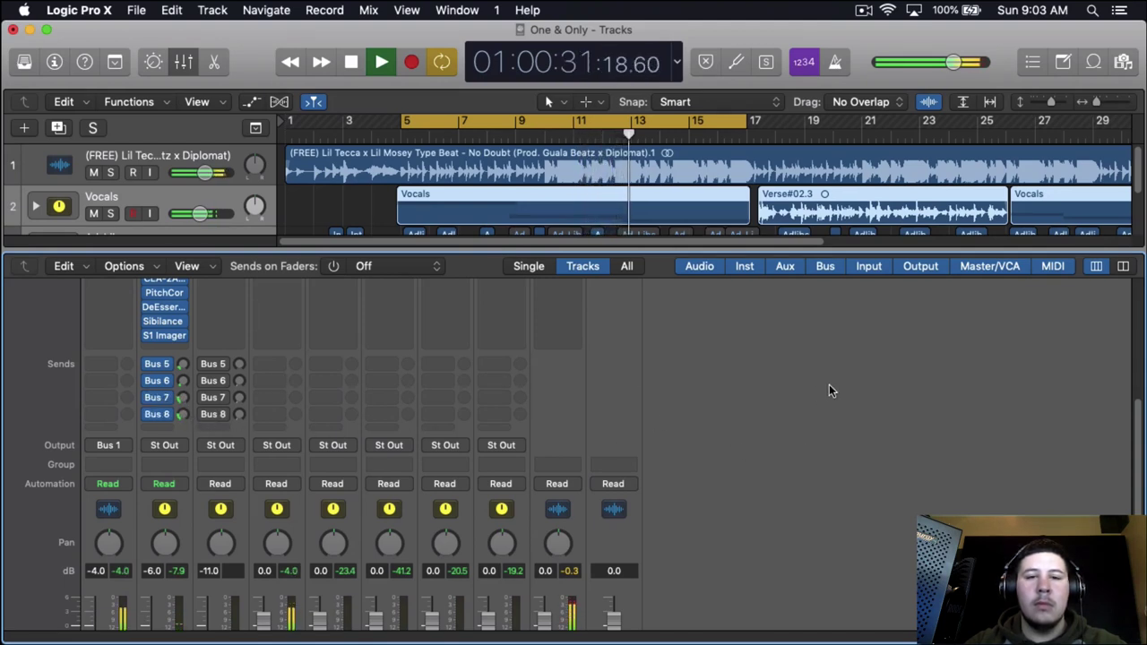
key(space)
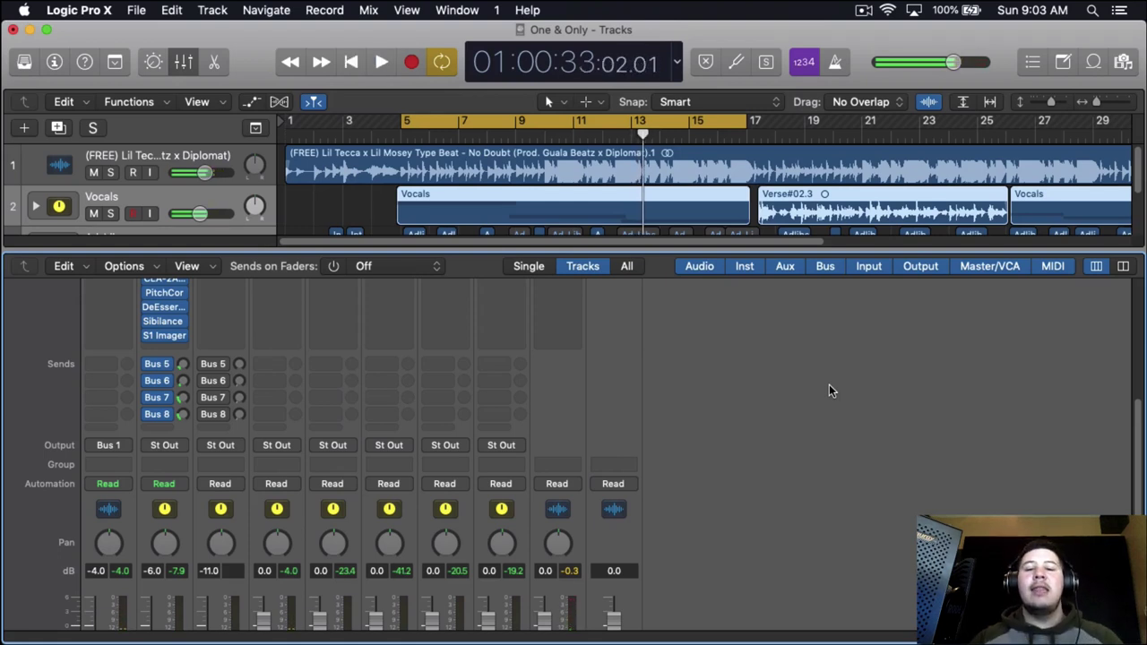
Move the cycle range to start at bar 1 and enlarge the tracks area to show the Ad-Libs track.
scroll(829, 387, down, 1)
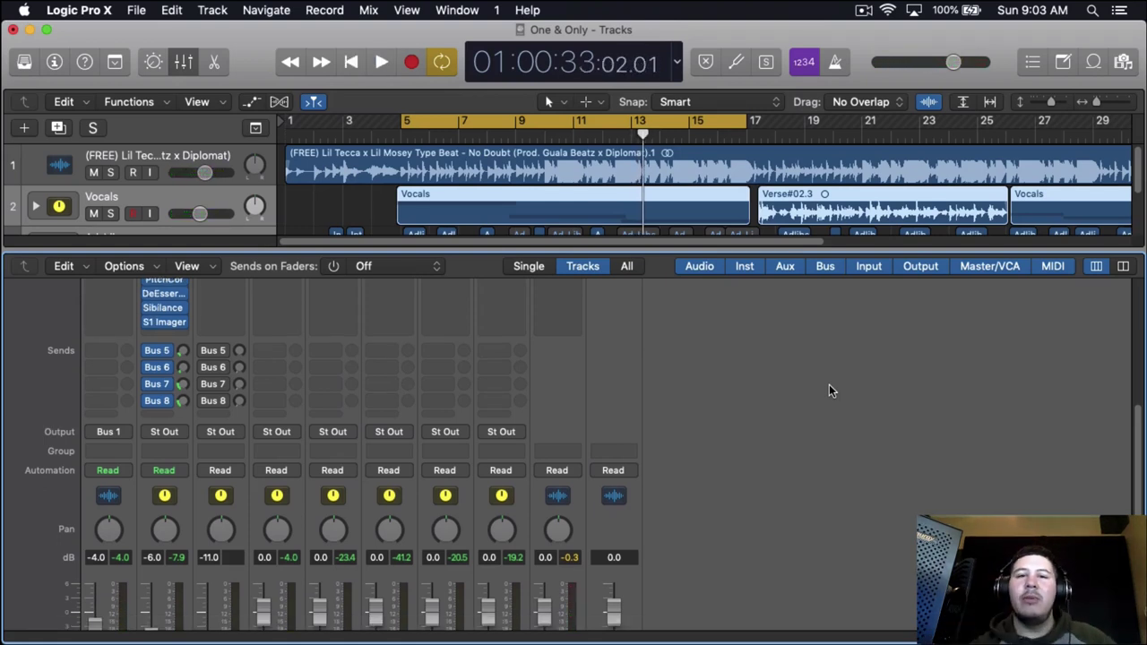
scroll(828, 385, up, 10)
scroll(829, 387, up, 1)
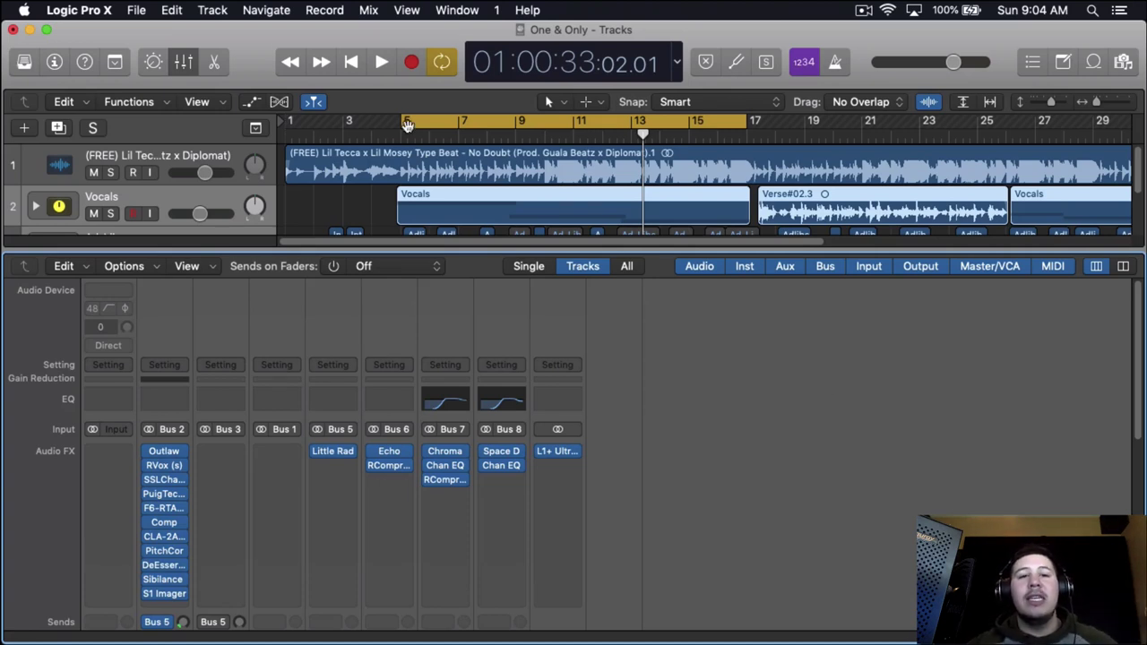
drag(405, 126, 286, 126)
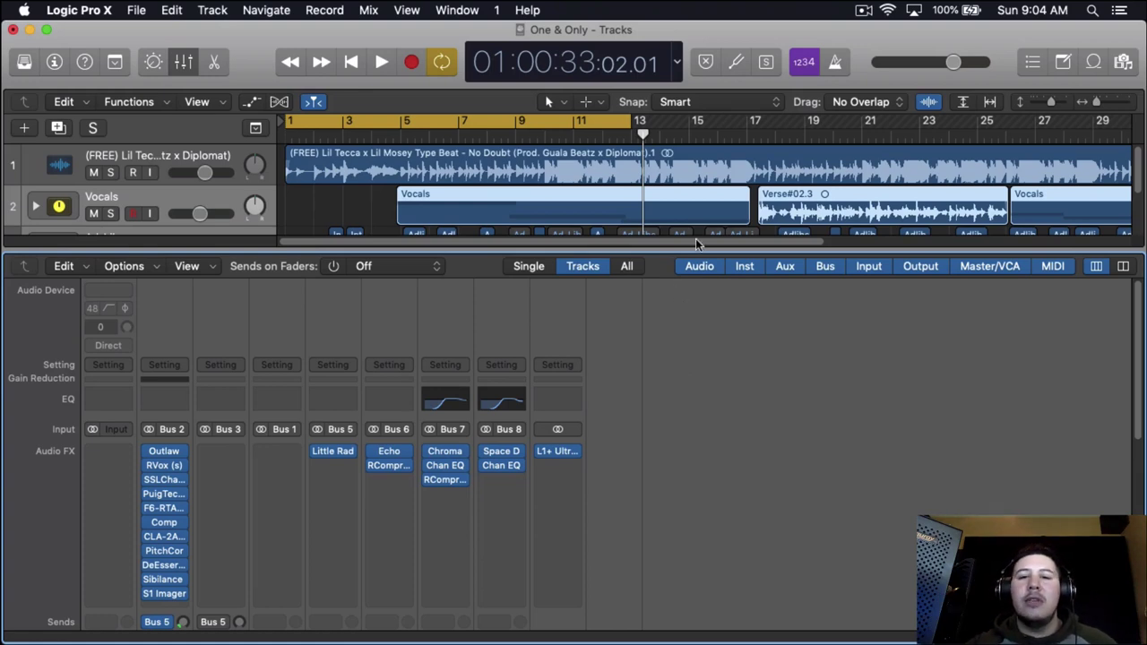
drag(691, 246, 690, 421)
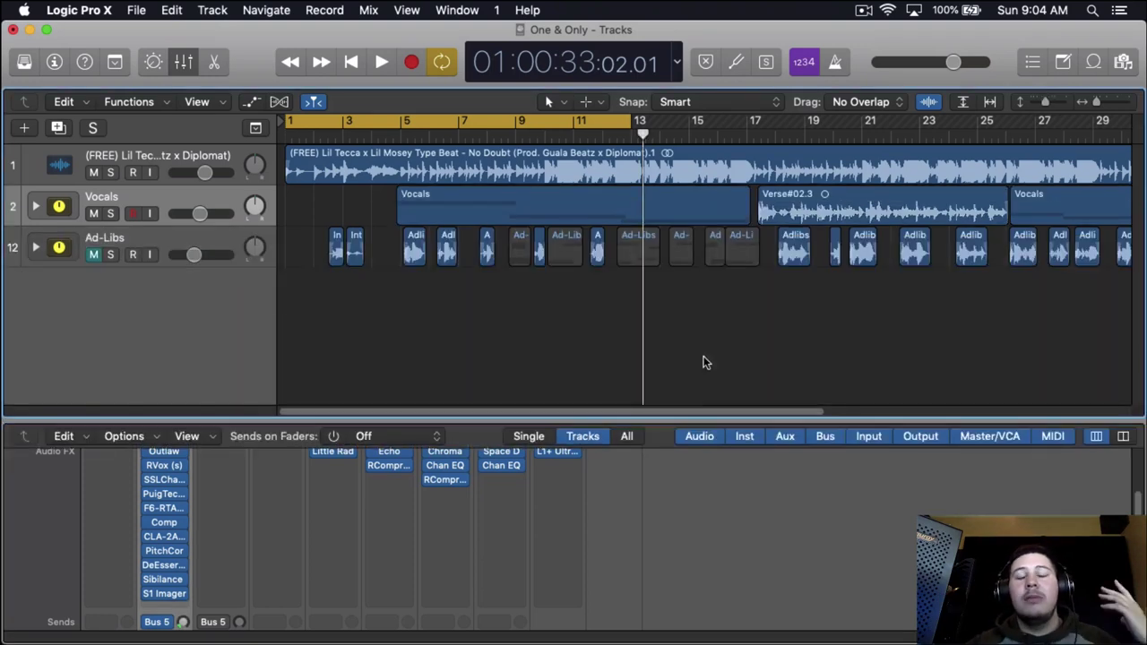
click(865, 11)
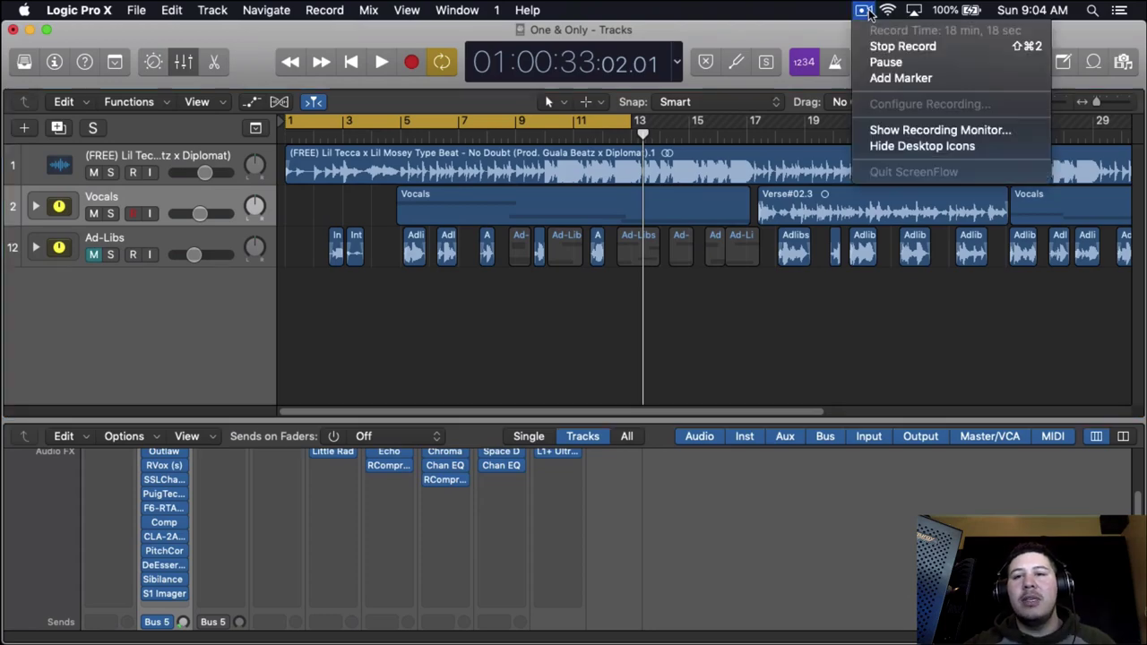